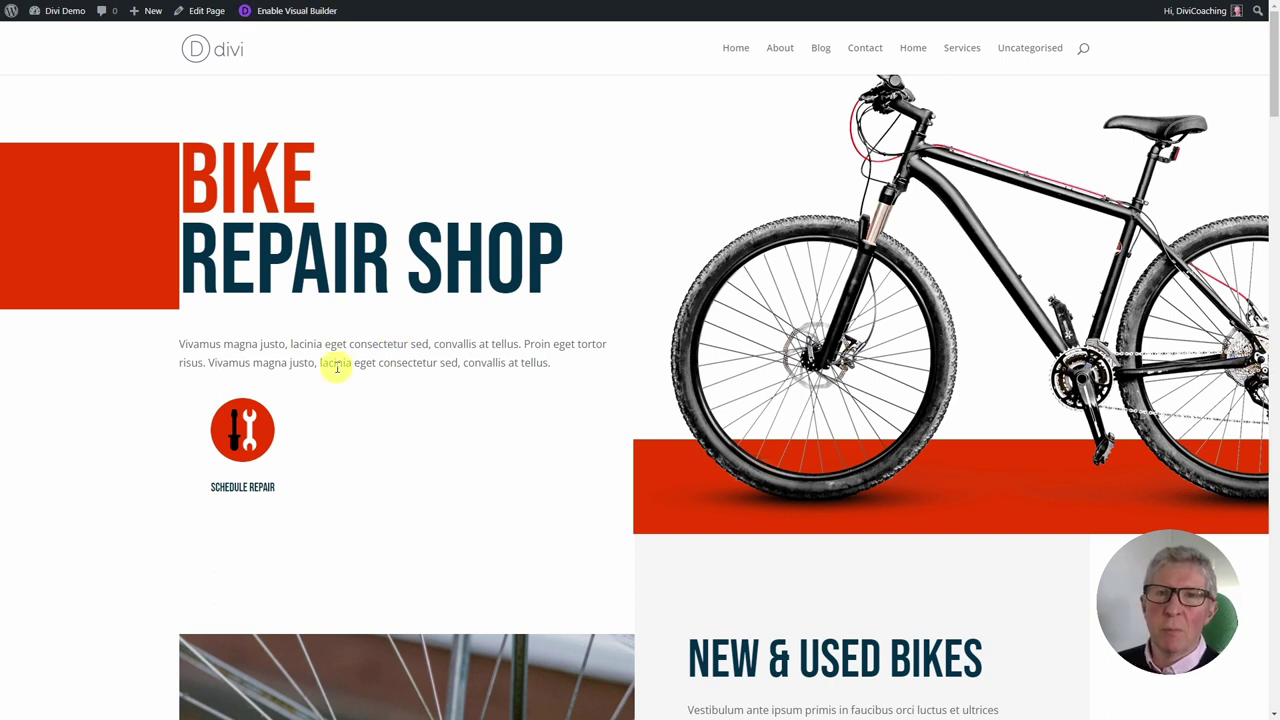
scroll(400, 245, "down", 6)
scroll(400, 245, "up", 6)
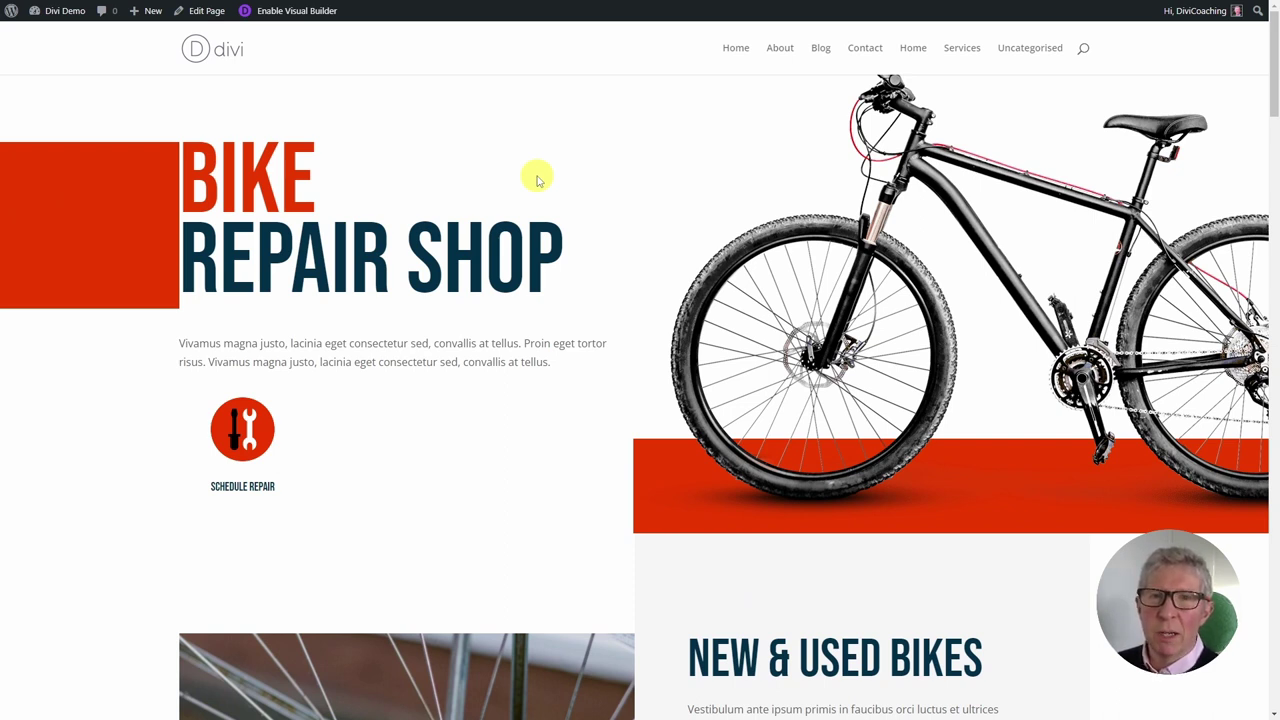
- Create a WordPress menu named Main Menu and set its display location to Primary Menu
mouse_move(60, 17)
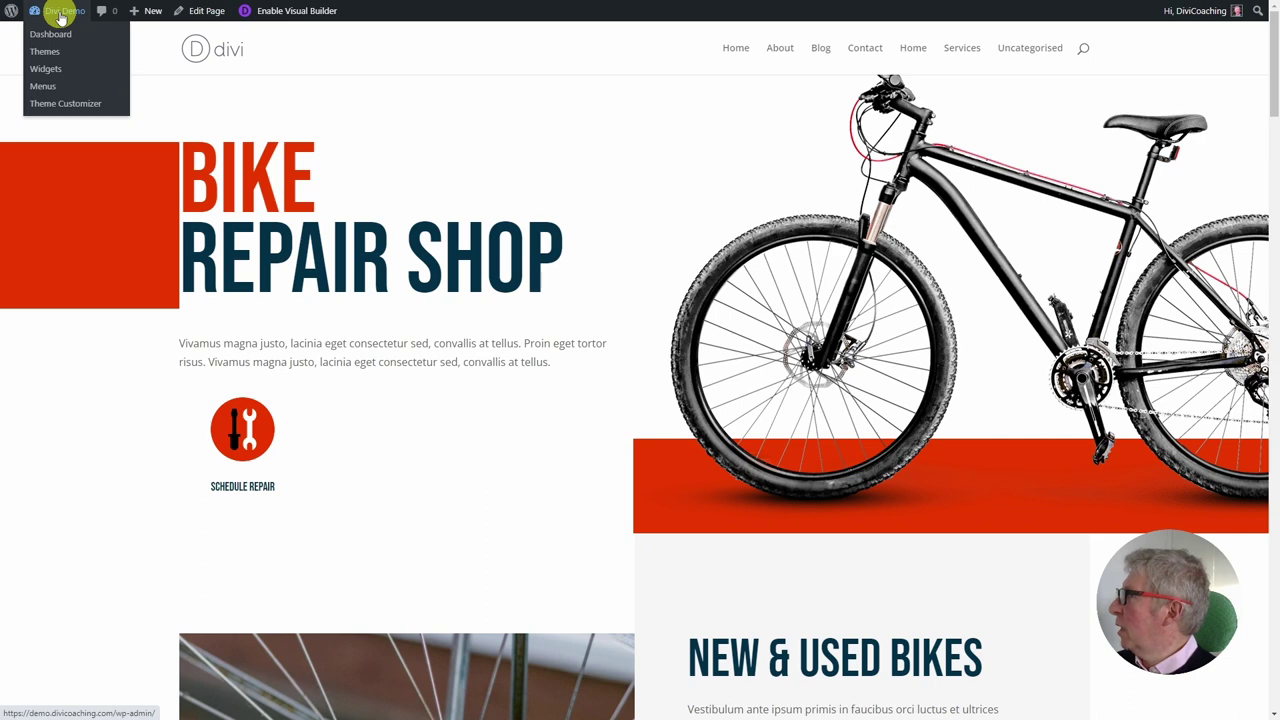
left_click(45, 88)
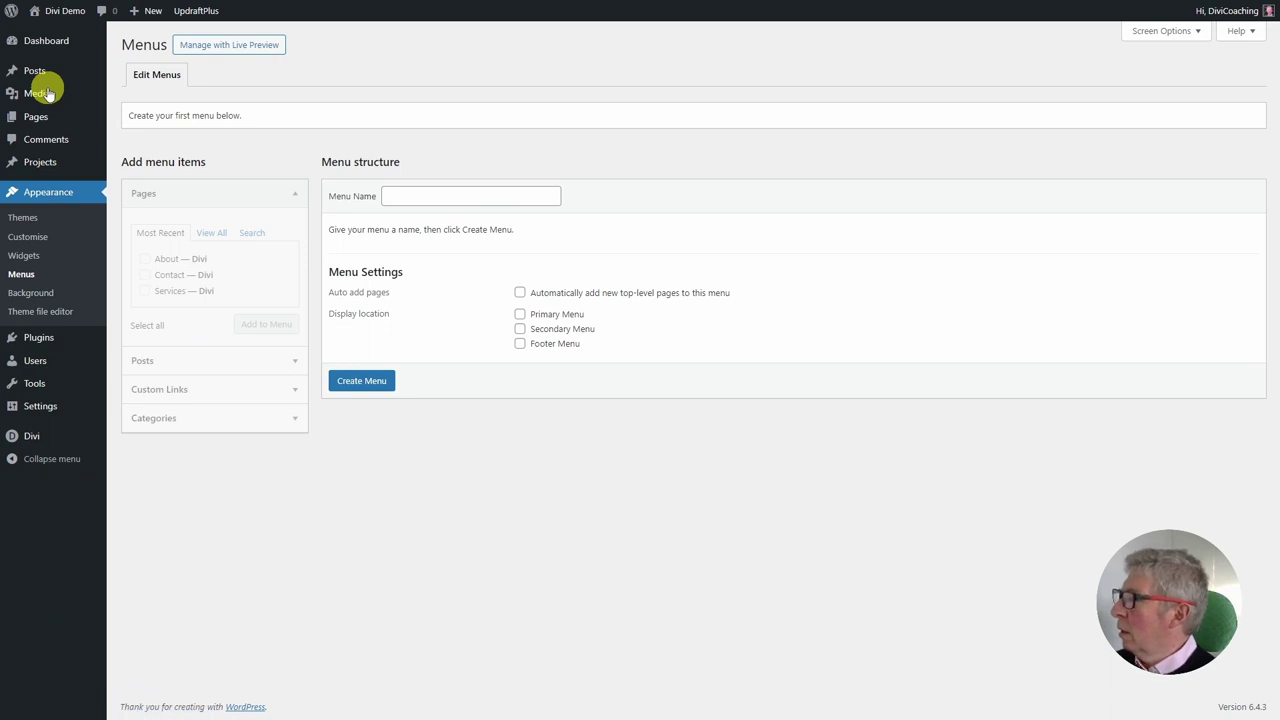
left_click(400, 199)
type("Main Menu")
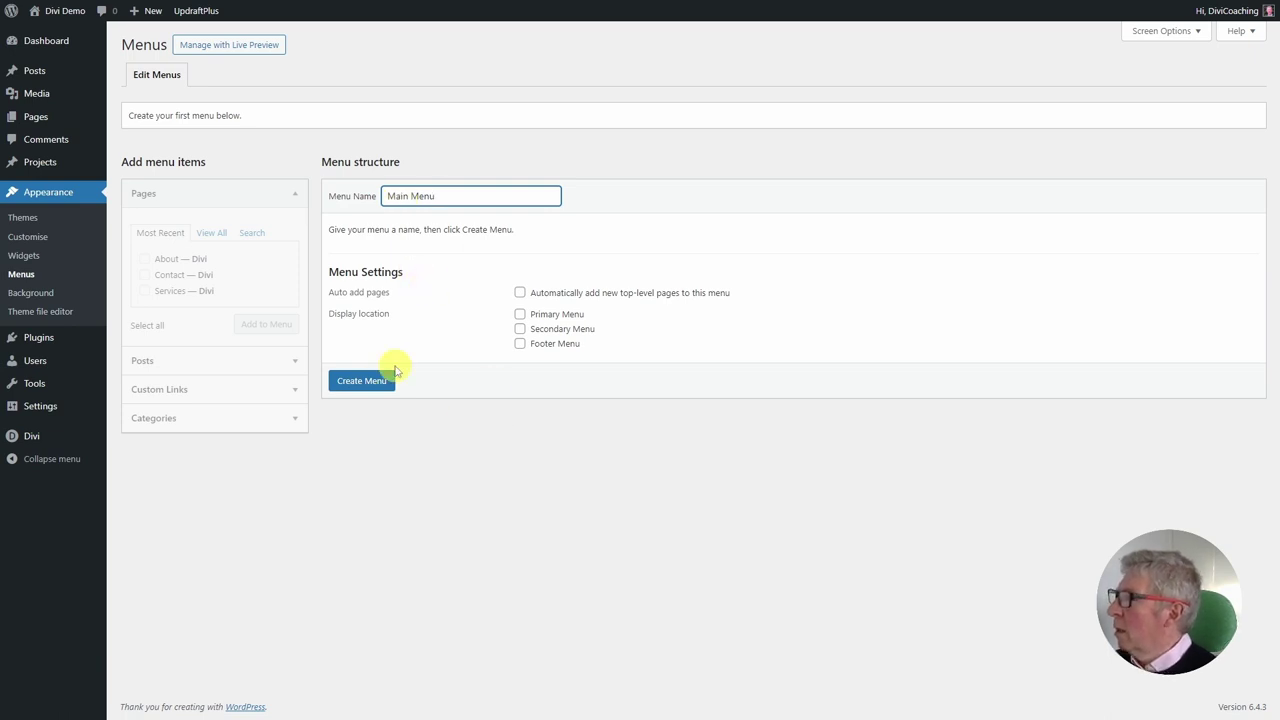
left_click(369, 387)
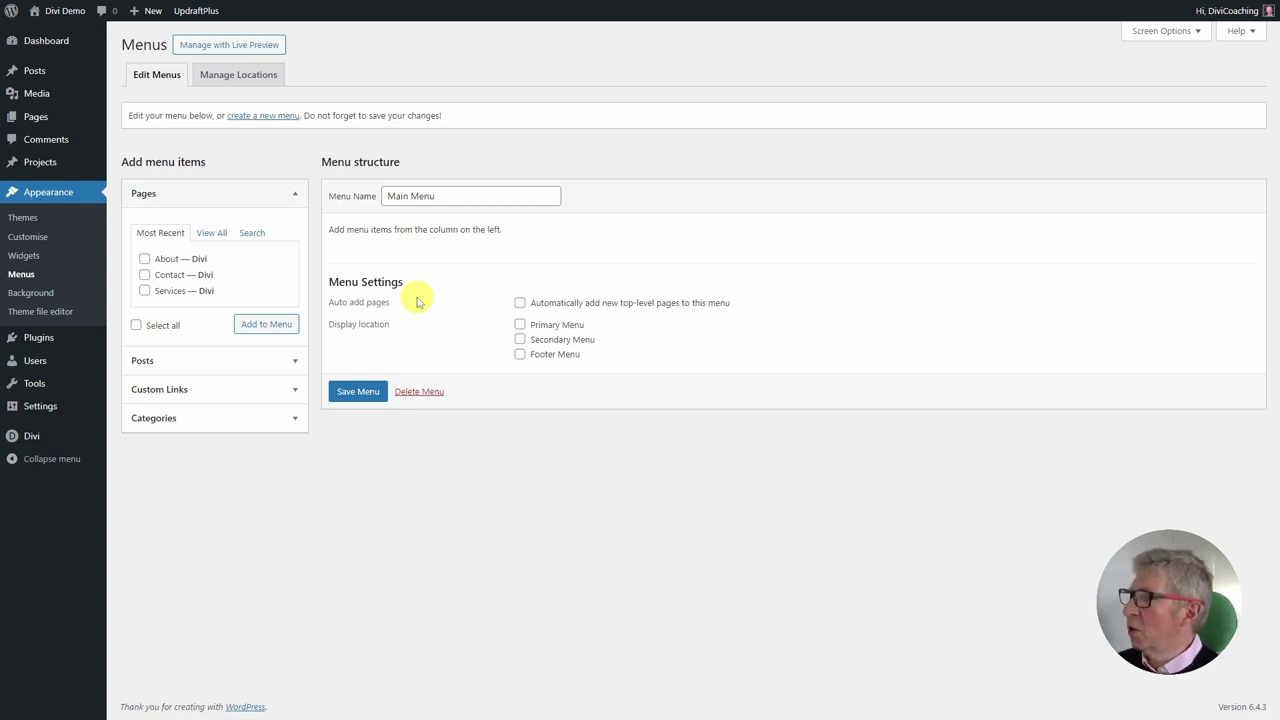
left_click(520, 324)
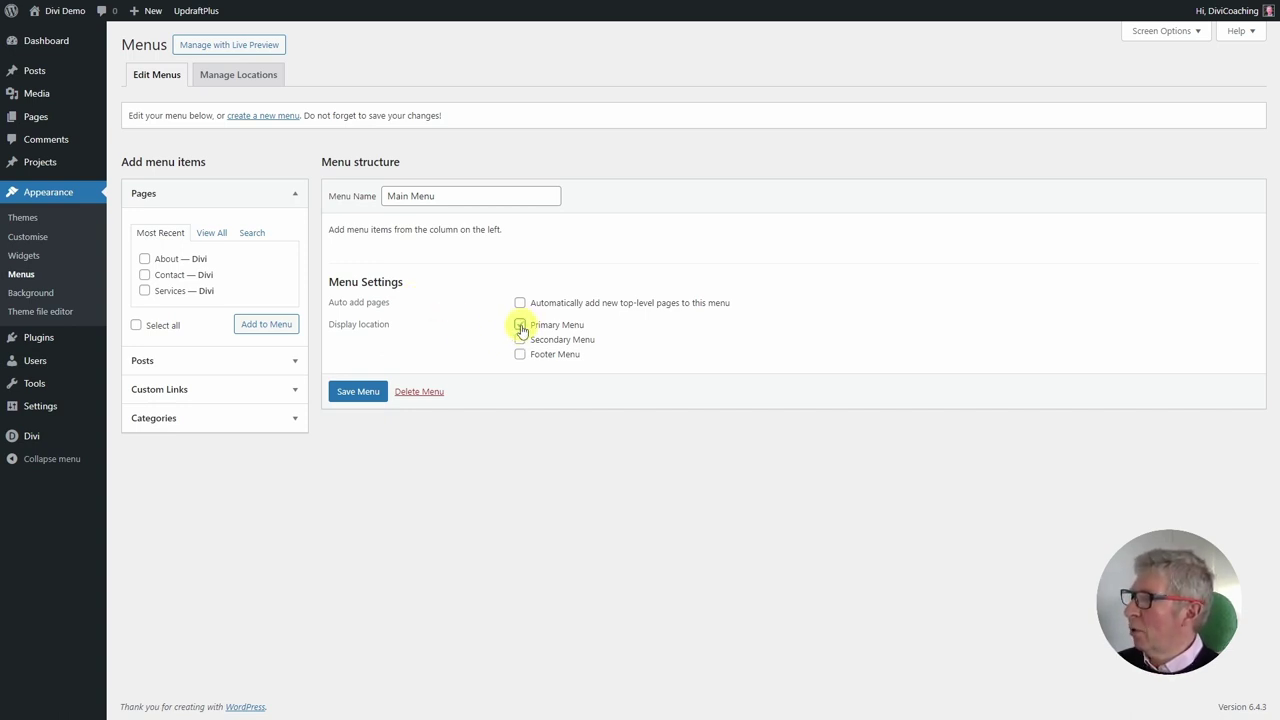
- Add all five site pages to Main Menu and order them Home, About, Contact, Blog, Services
left_click(212, 234)
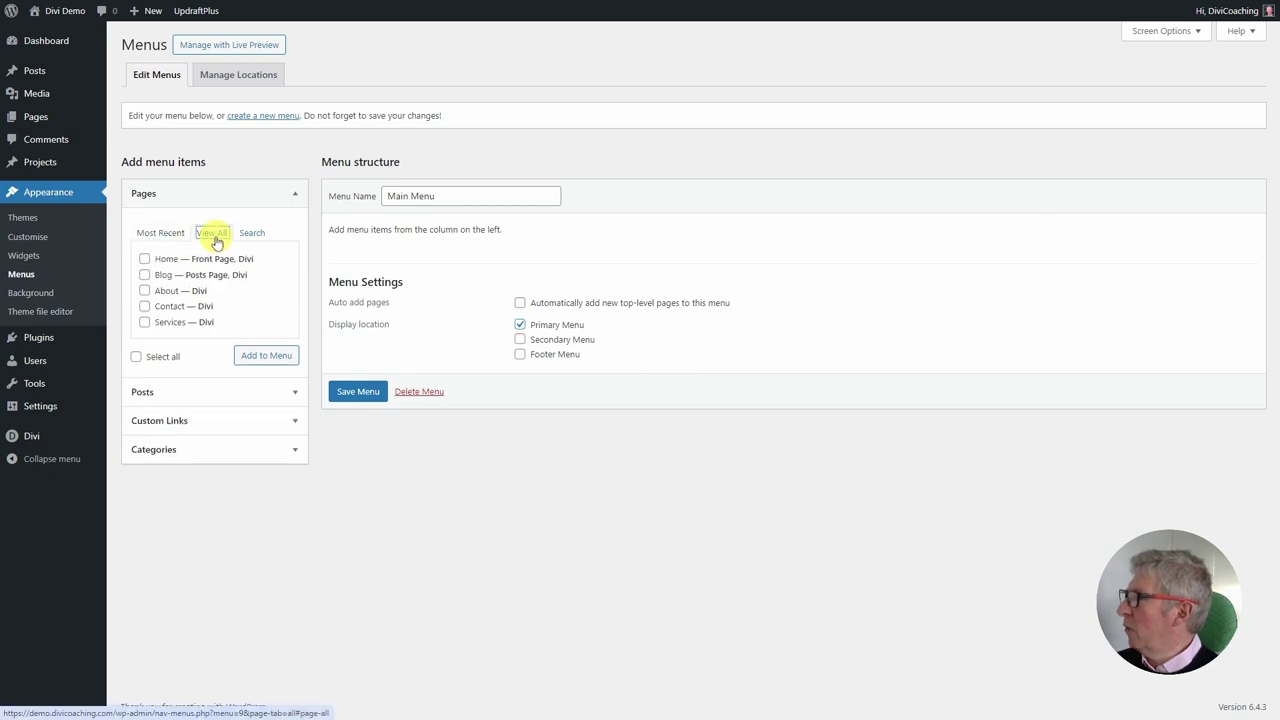
left_click(144, 259)
left_click(144, 275)
left_click(144, 290)
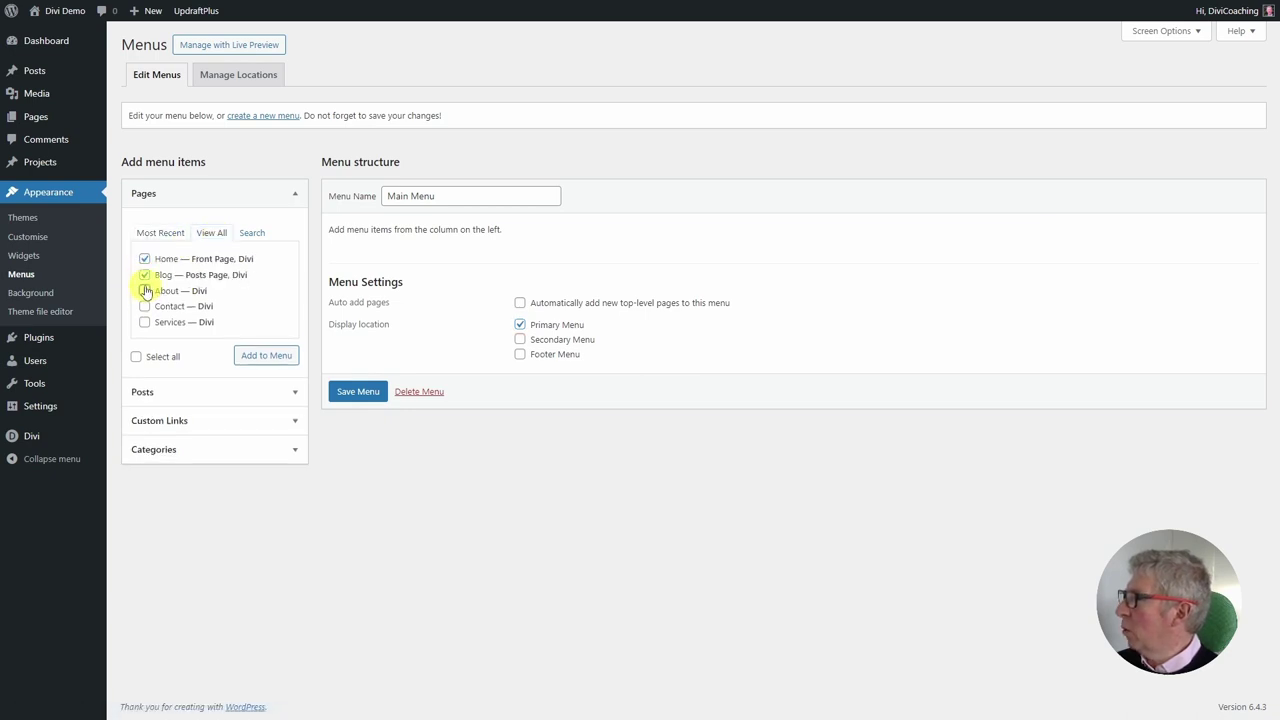
left_click(144, 306)
left_click(144, 322)
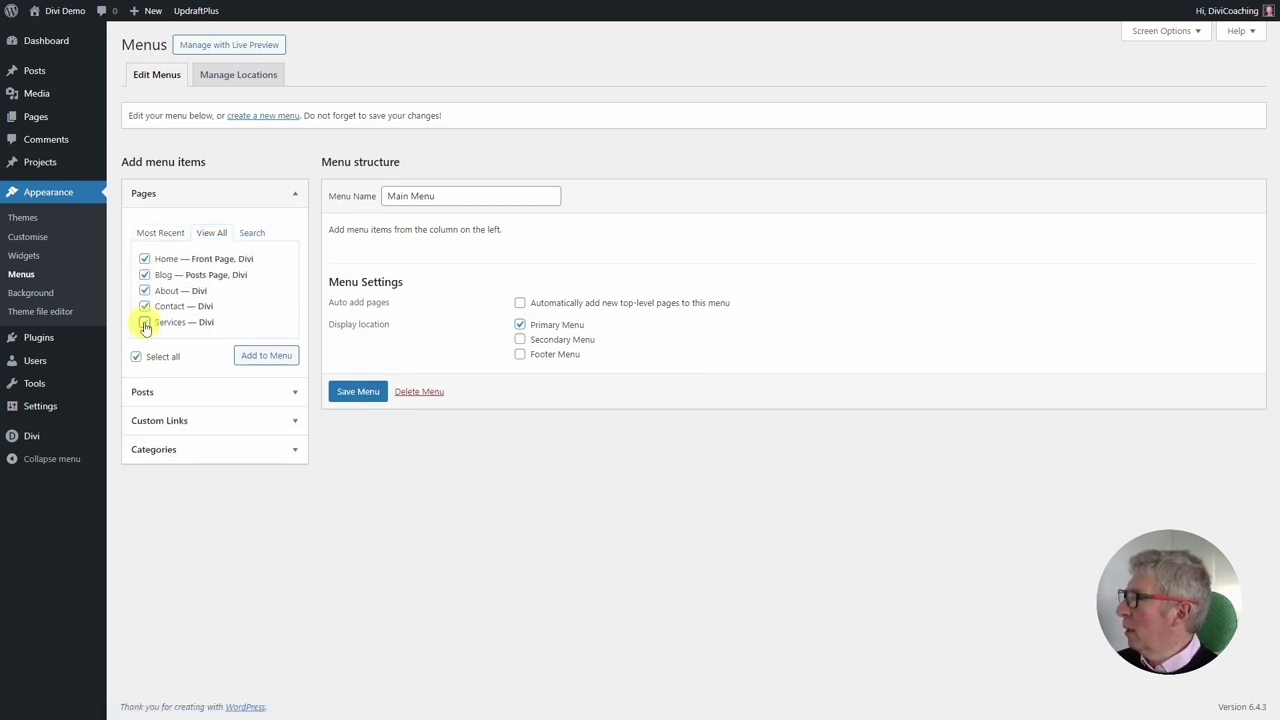
left_click(264, 357)
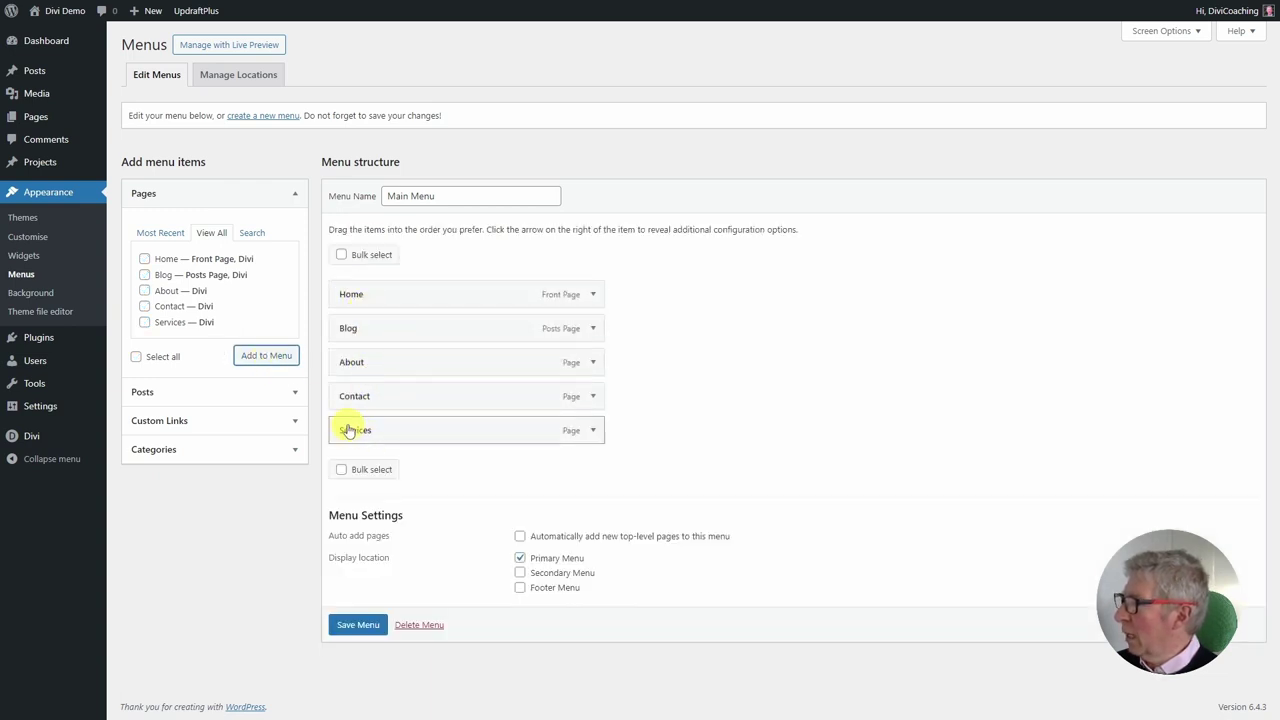
left_click_drag(347, 366, 350, 328)
left_click_drag(374, 403, 369, 368)
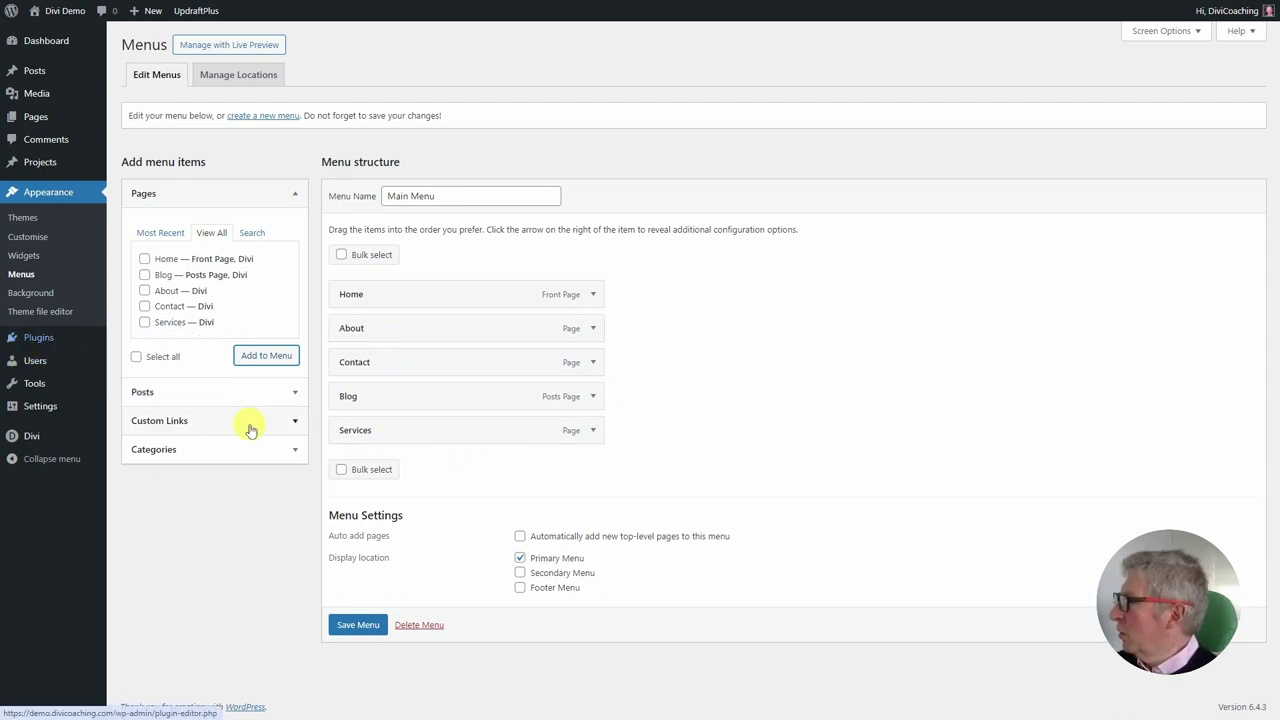
- Add a custom link with the URL # and the link text Breakdown Help to the menu
left_click(179, 423)
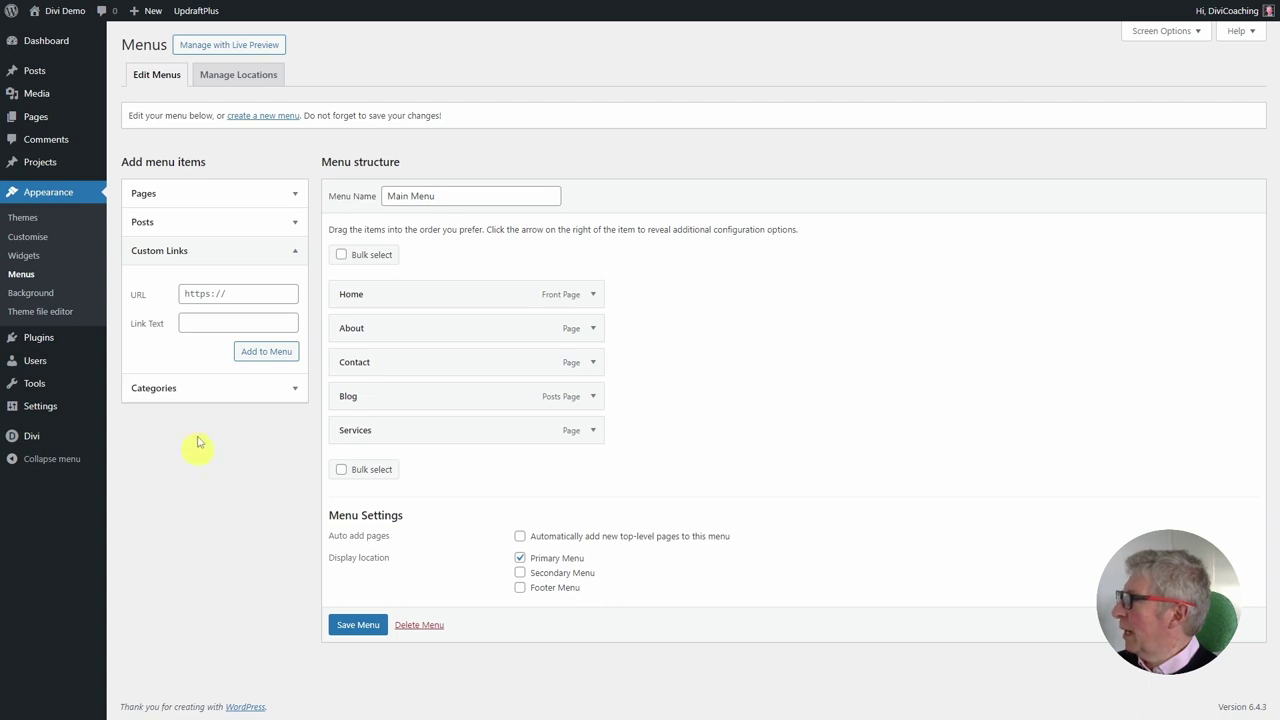
left_click(200, 293)
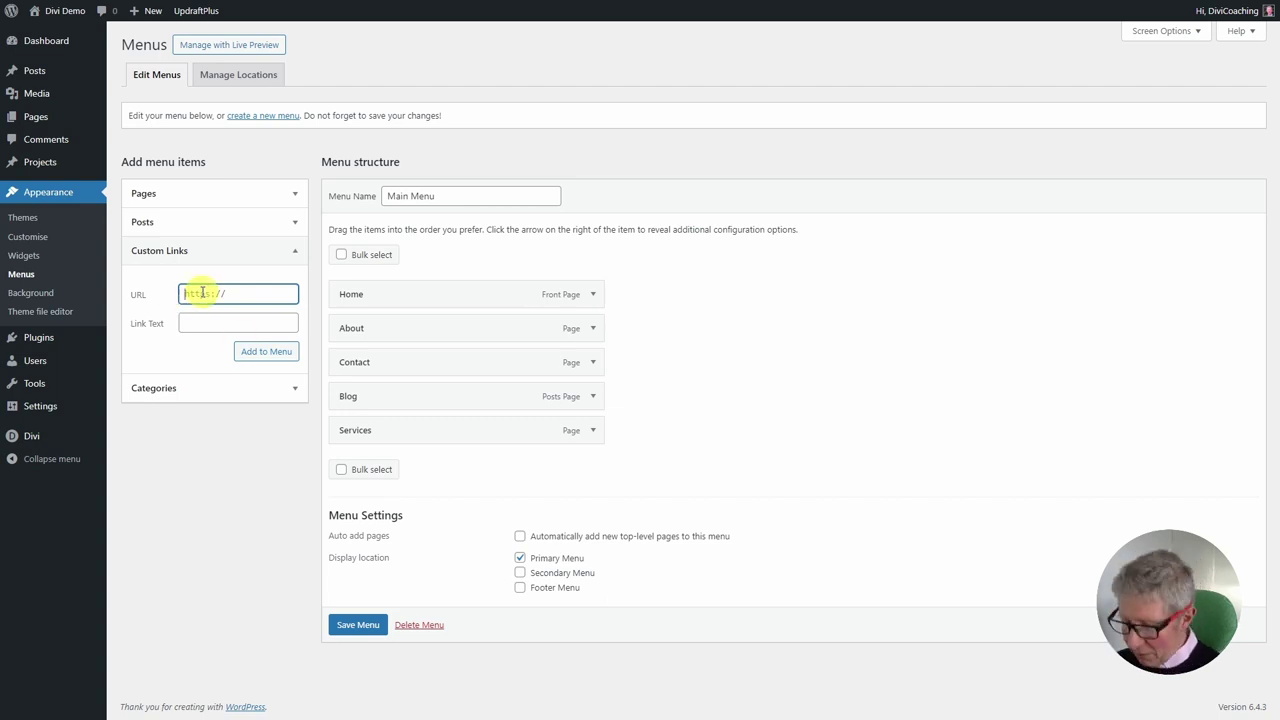
type("#")
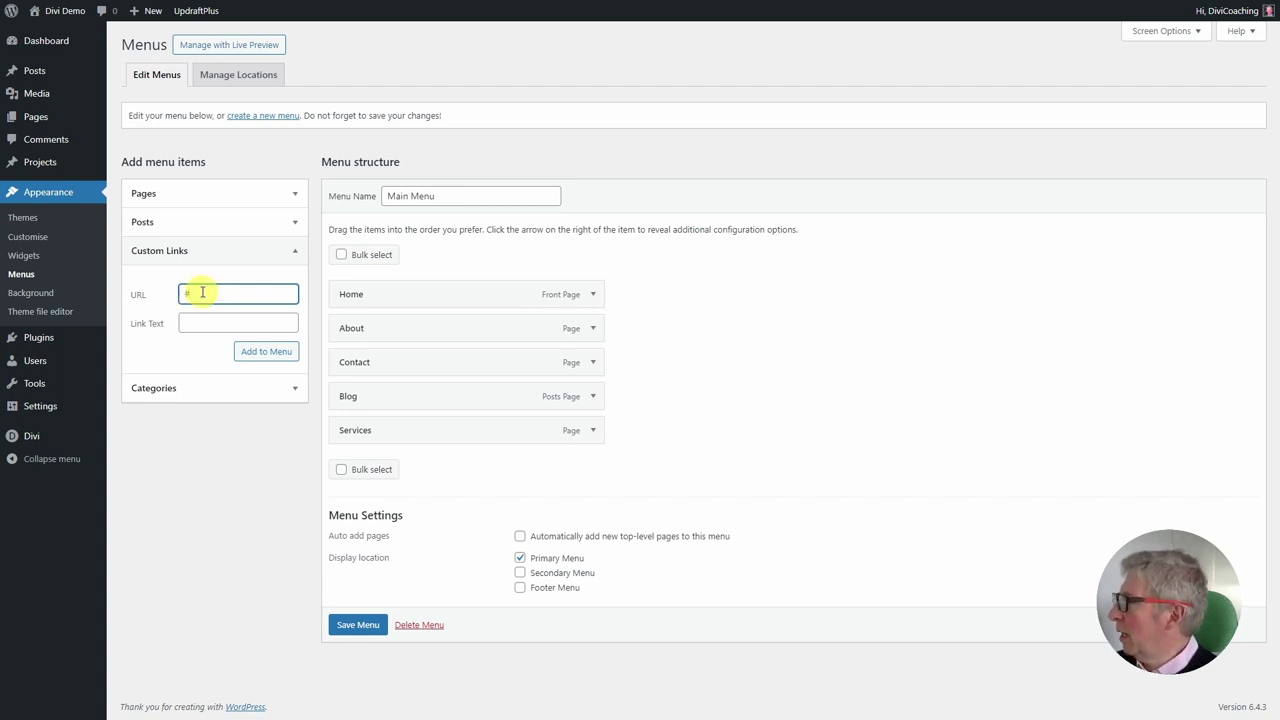
left_click(201, 322)
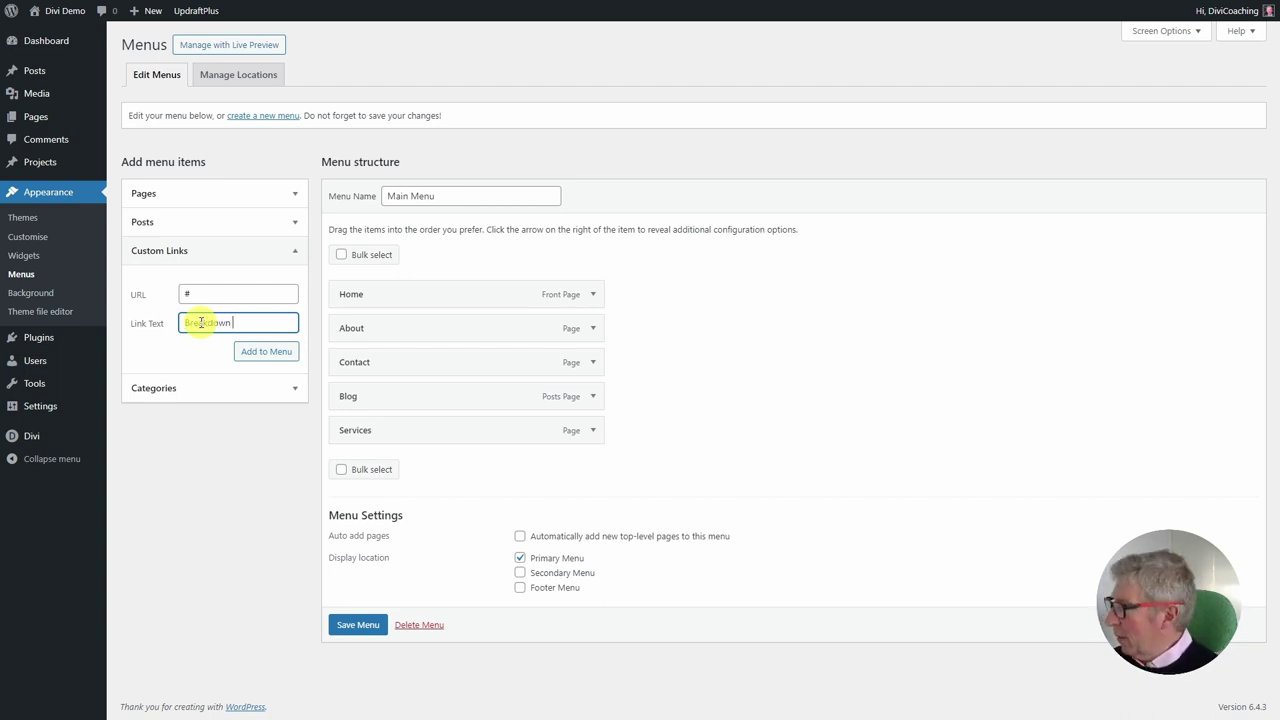
type("Breakdown Hel")
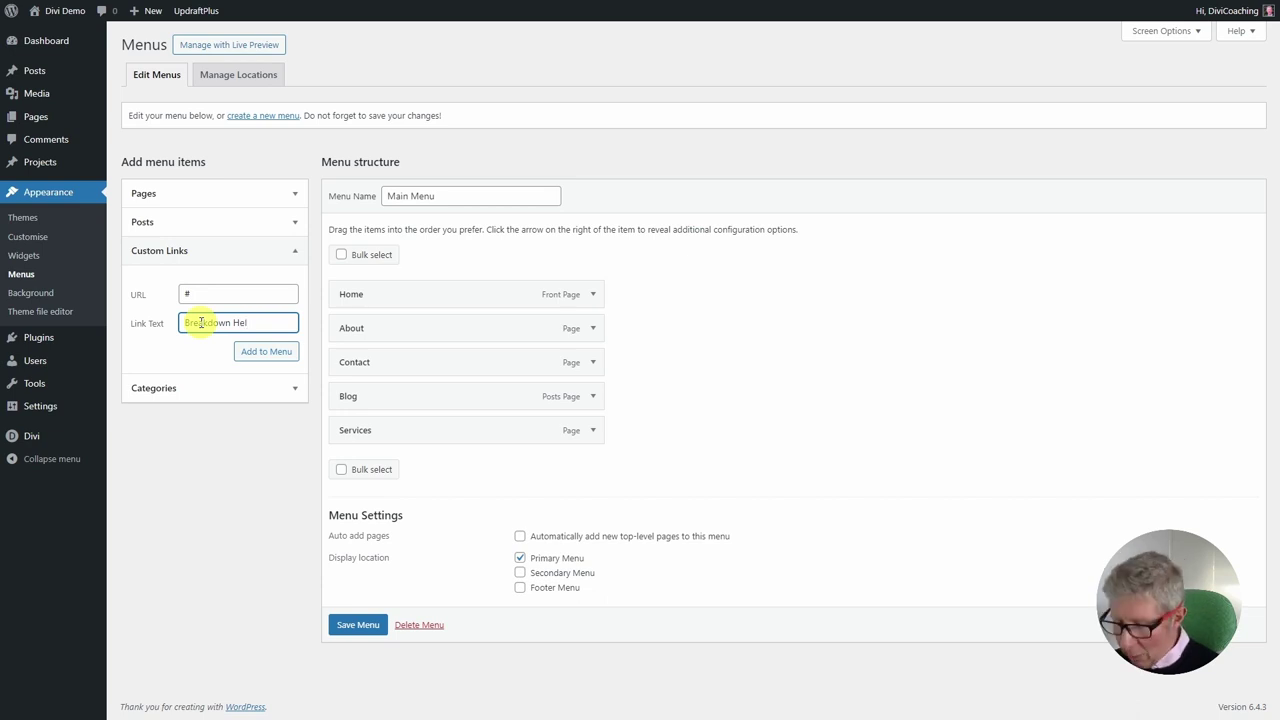
type("p")
left_click(268, 356)
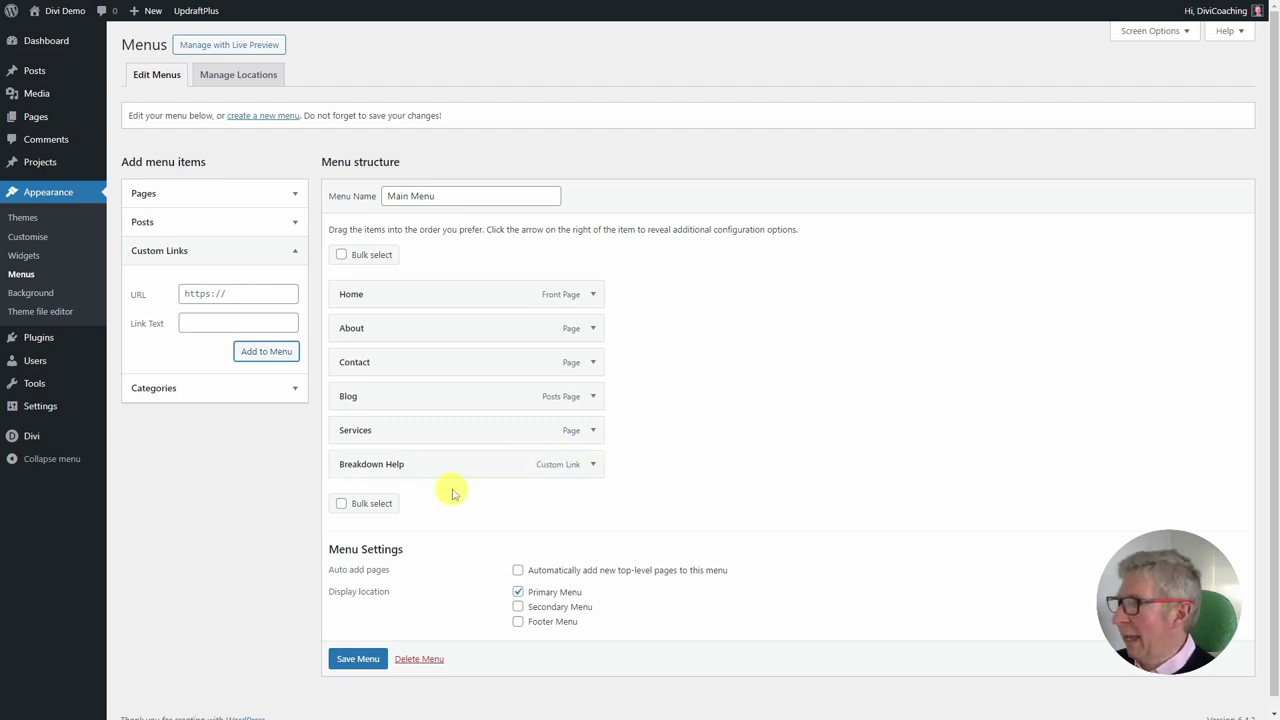
- Expand the Breakdown Help item's settings and enable the CSS Classes advanced menu property
left_click(593, 465)
scroll(646, 488, "down", 2)
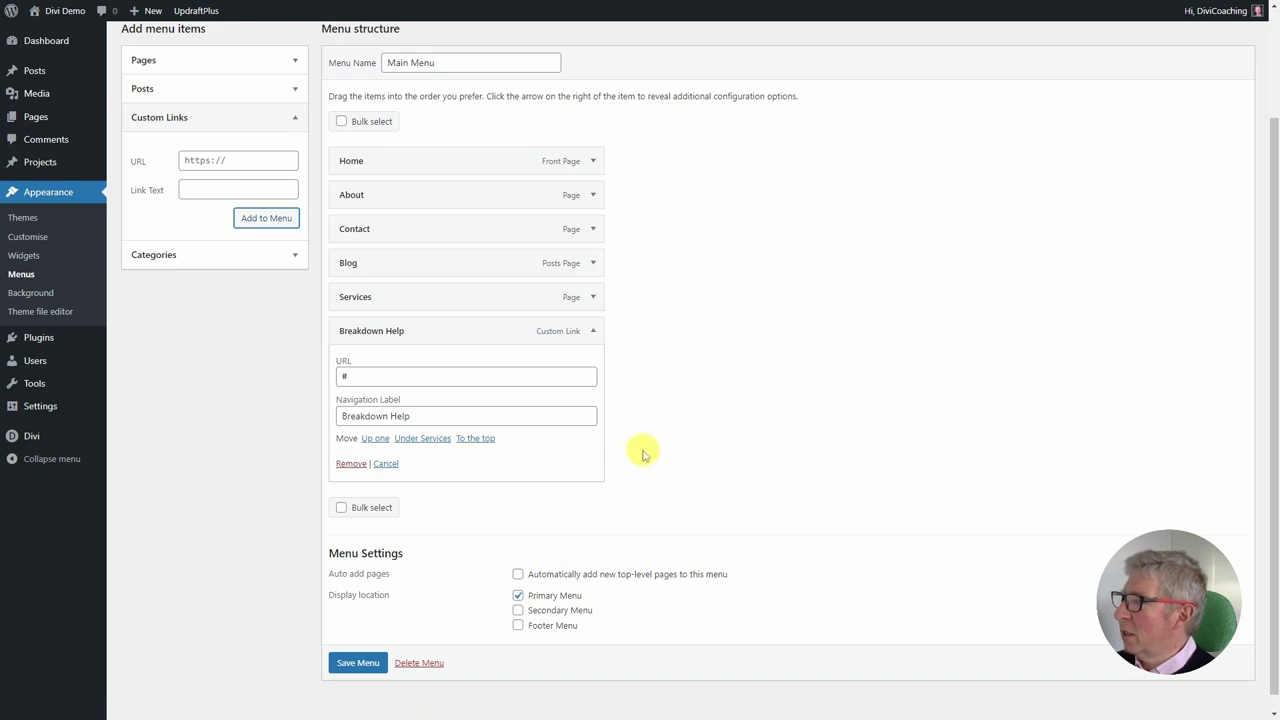
scroll(703, 435, "up", 2)
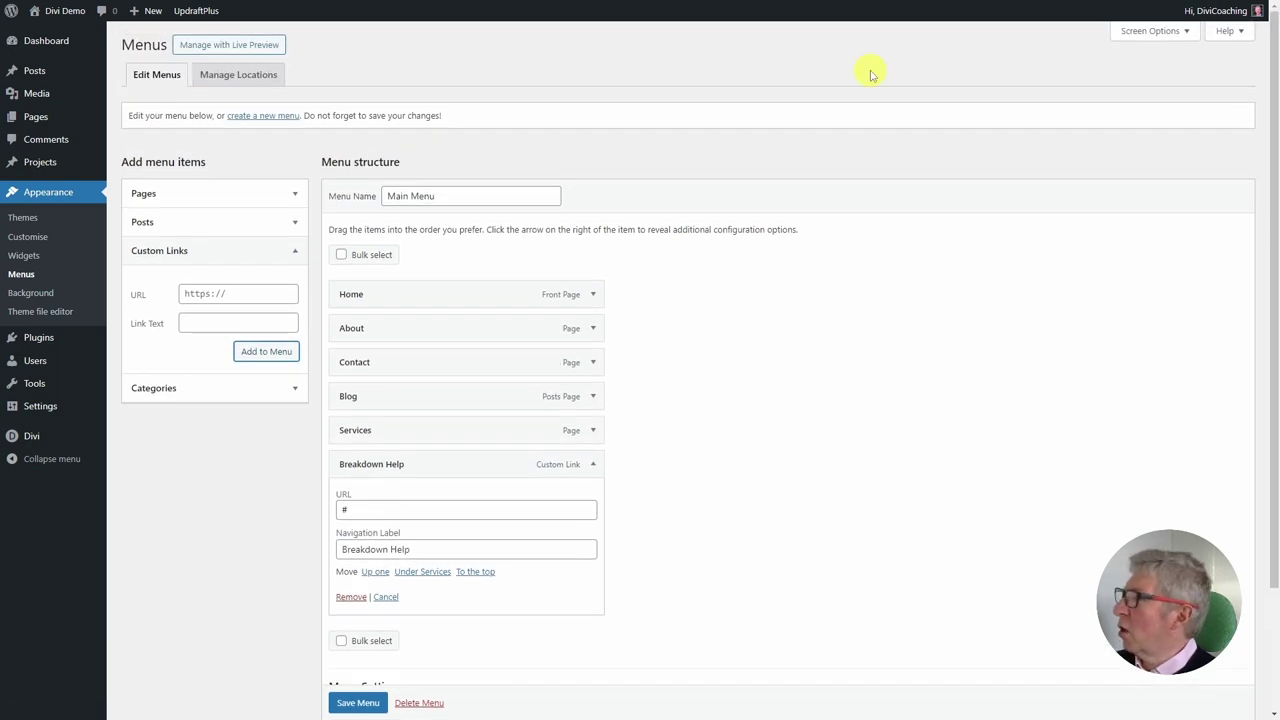
left_click(1151, 32)
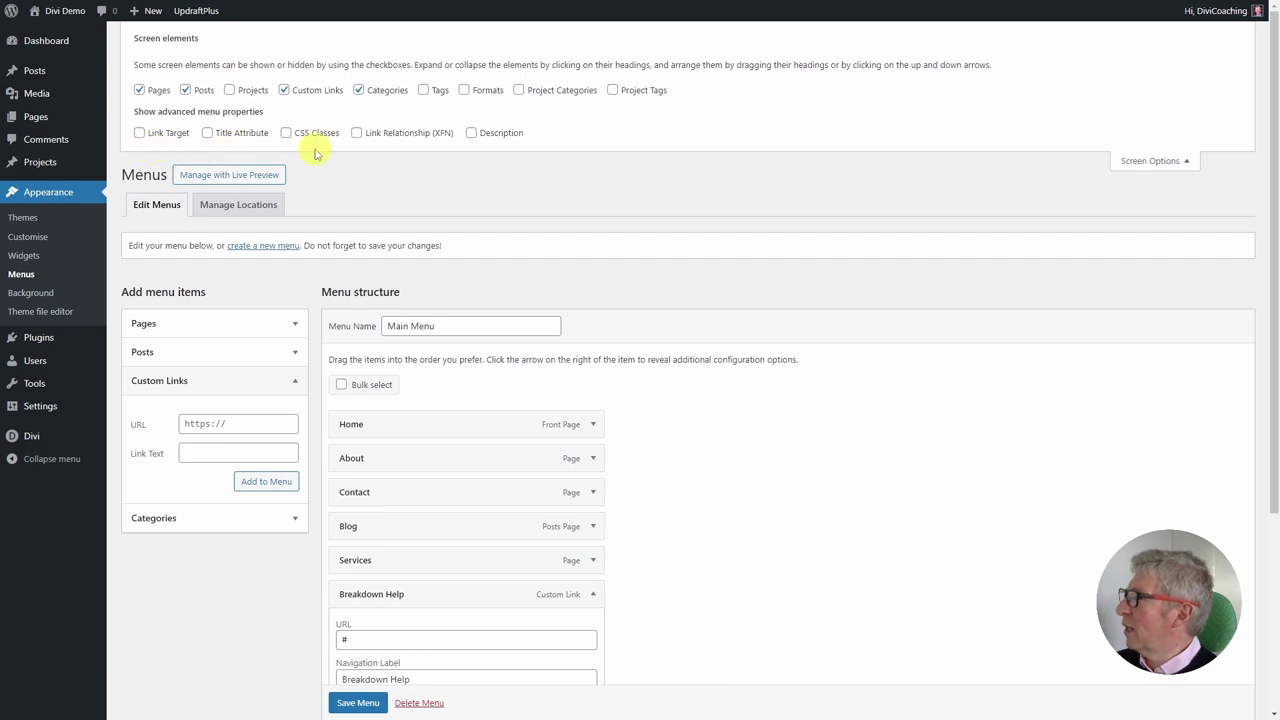
left_click(286, 134)
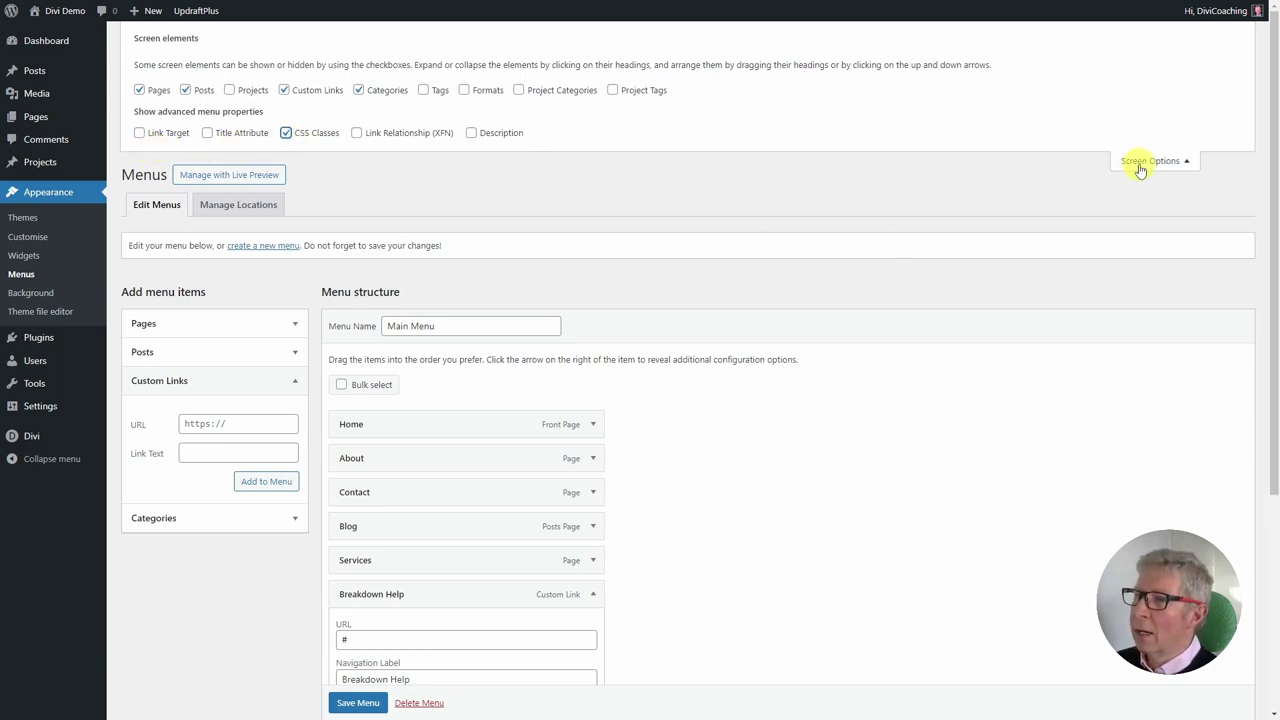
left_click(1139, 166)
- Save the menu with the CSS class dc-cta on the Breakdown Help item and view the live site
scroll(940, 371, "down", 5)
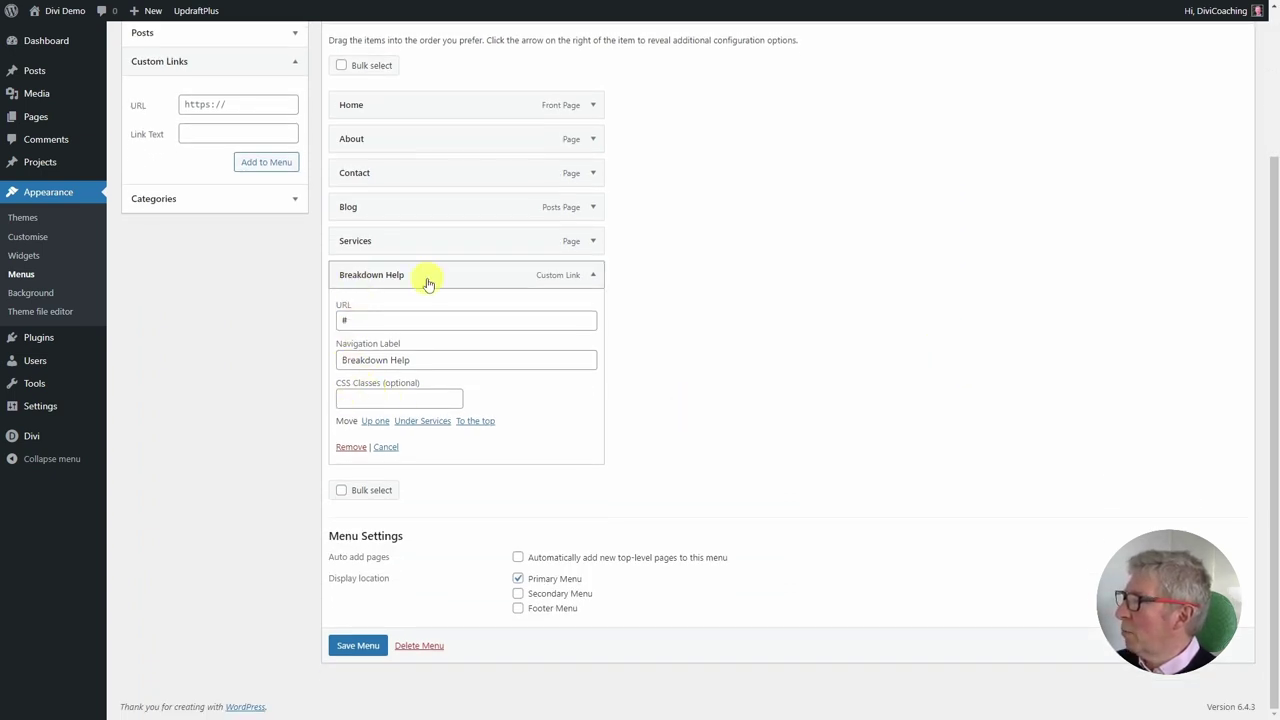
left_click(358, 400)
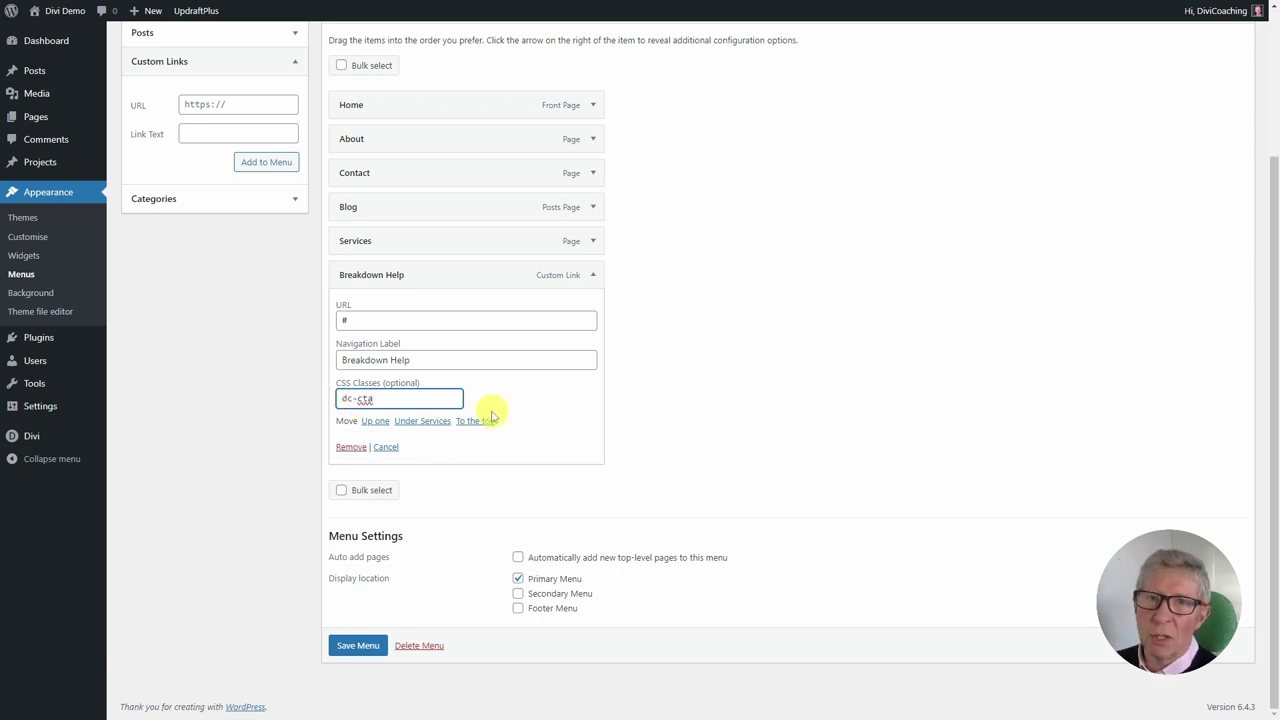
left_click(358, 647)
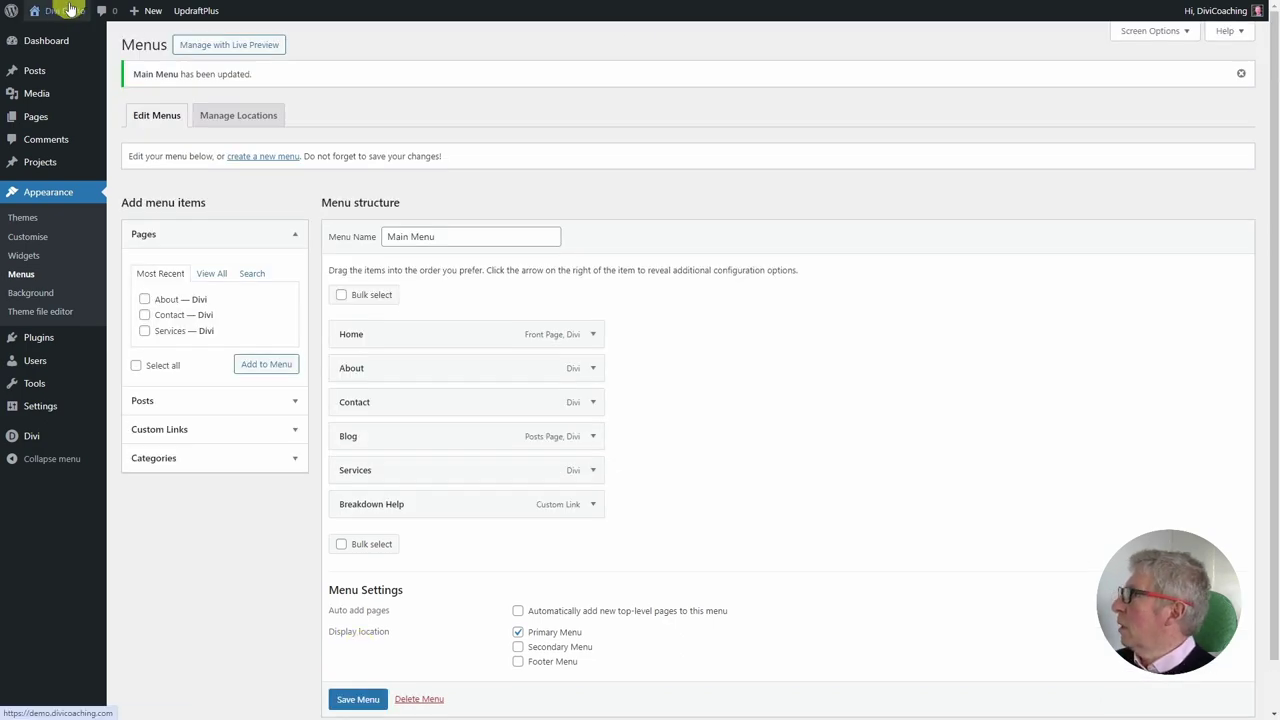
left_click(50, 38)
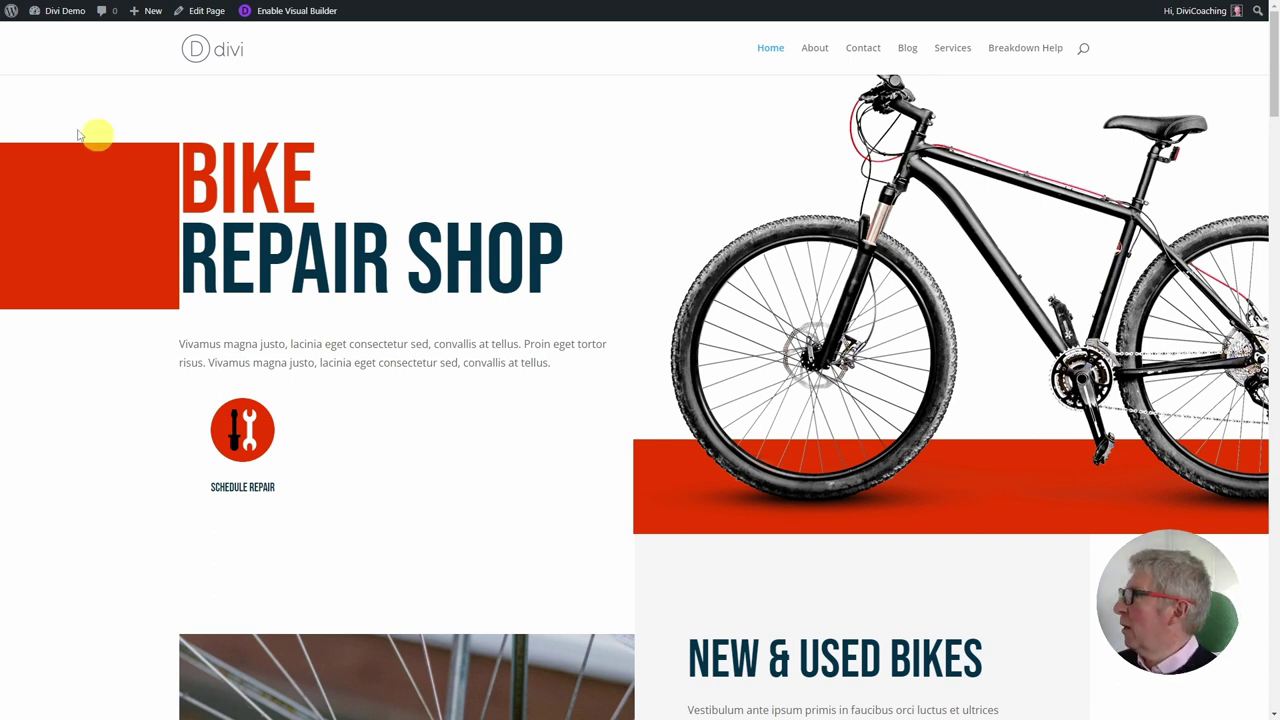
- Open the Divi Theme Builder and start building a global header for the Default Website Template
left_click(52, 34)
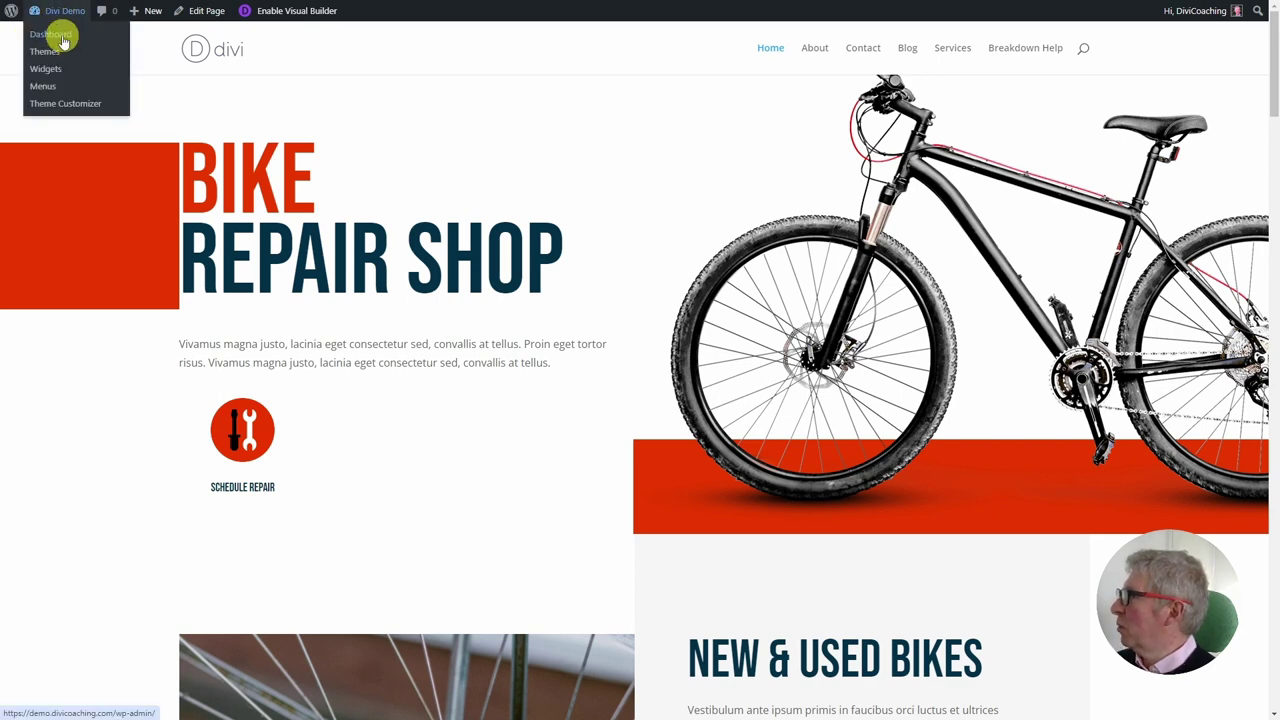
mouse_move(30, 358)
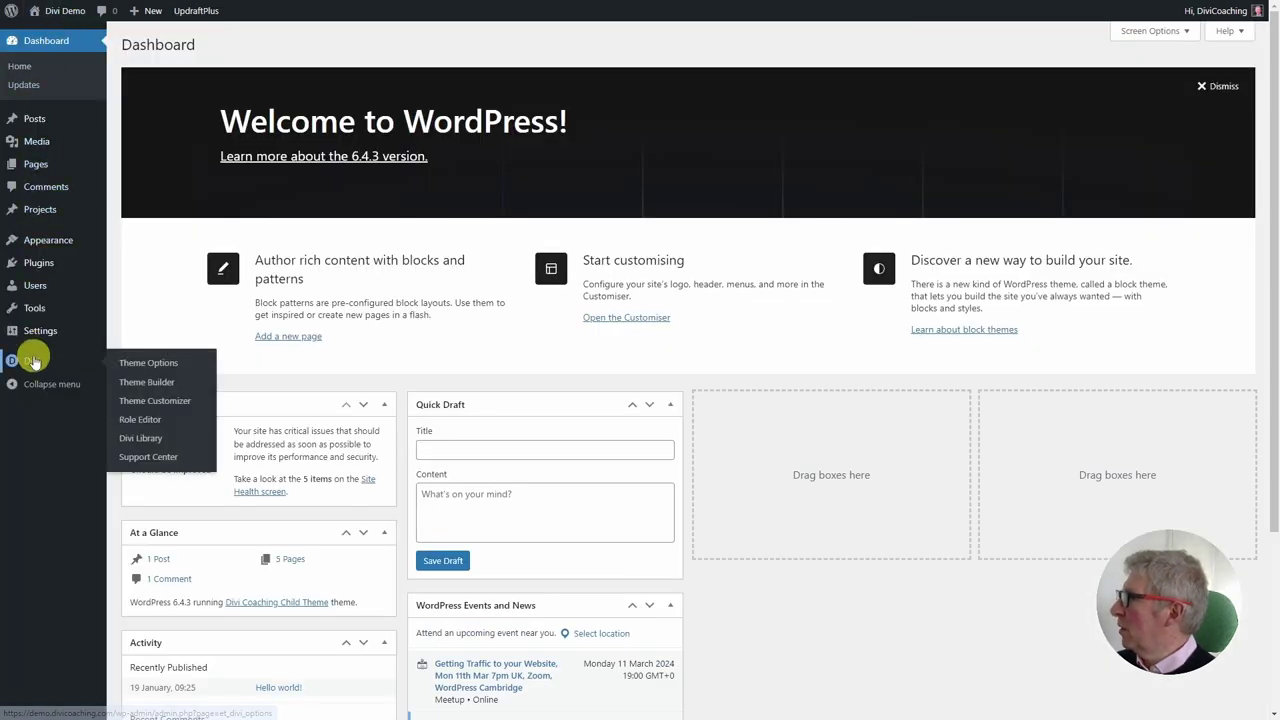
left_click(145, 388)
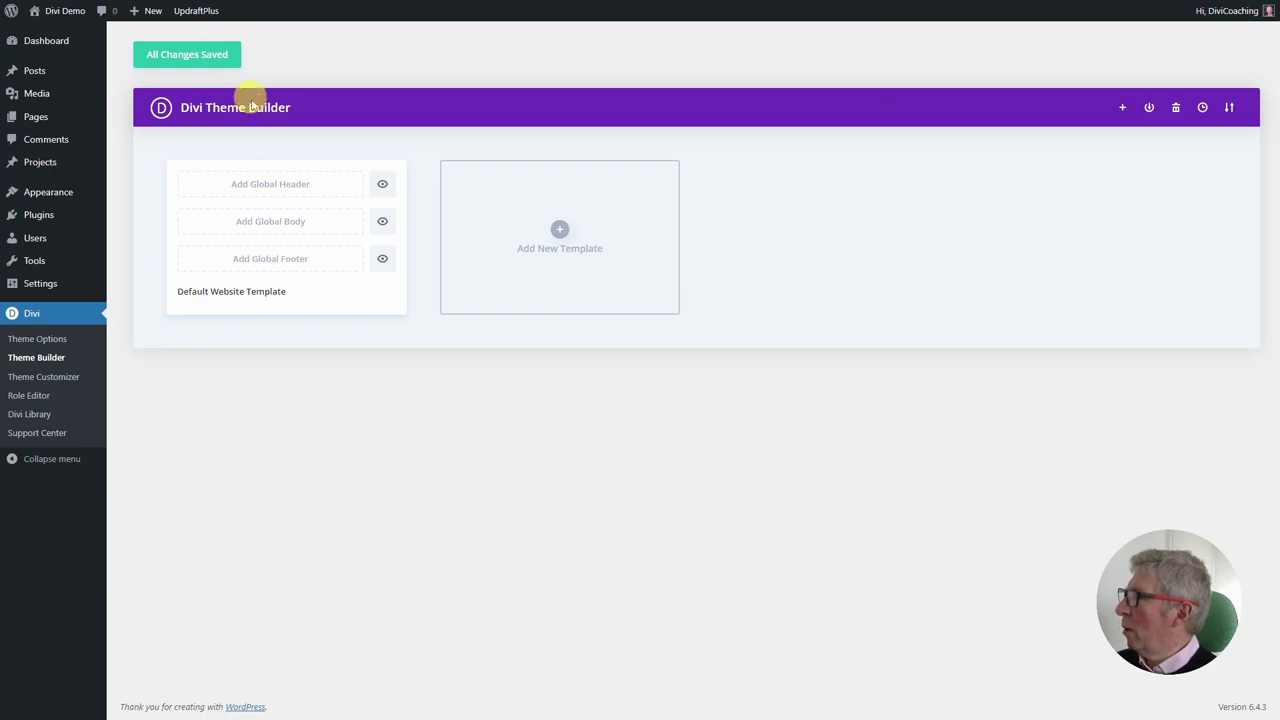
left_click(270, 186)
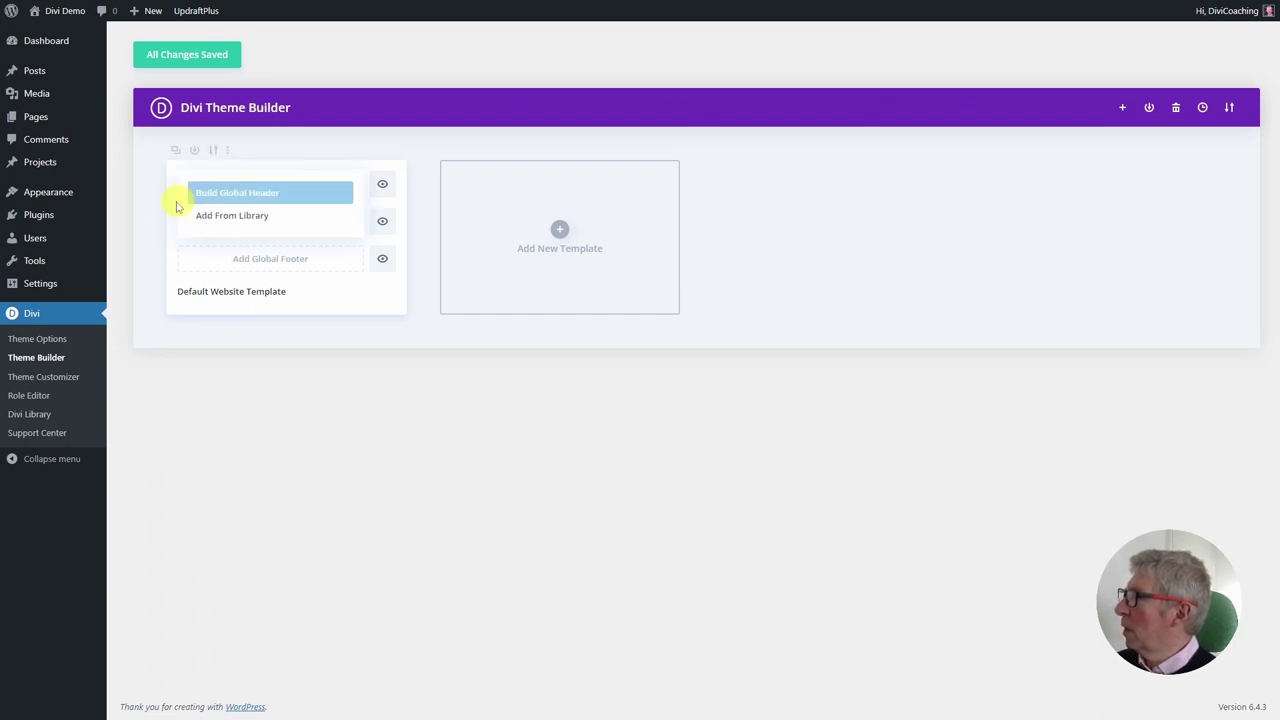
left_click(245, 196)
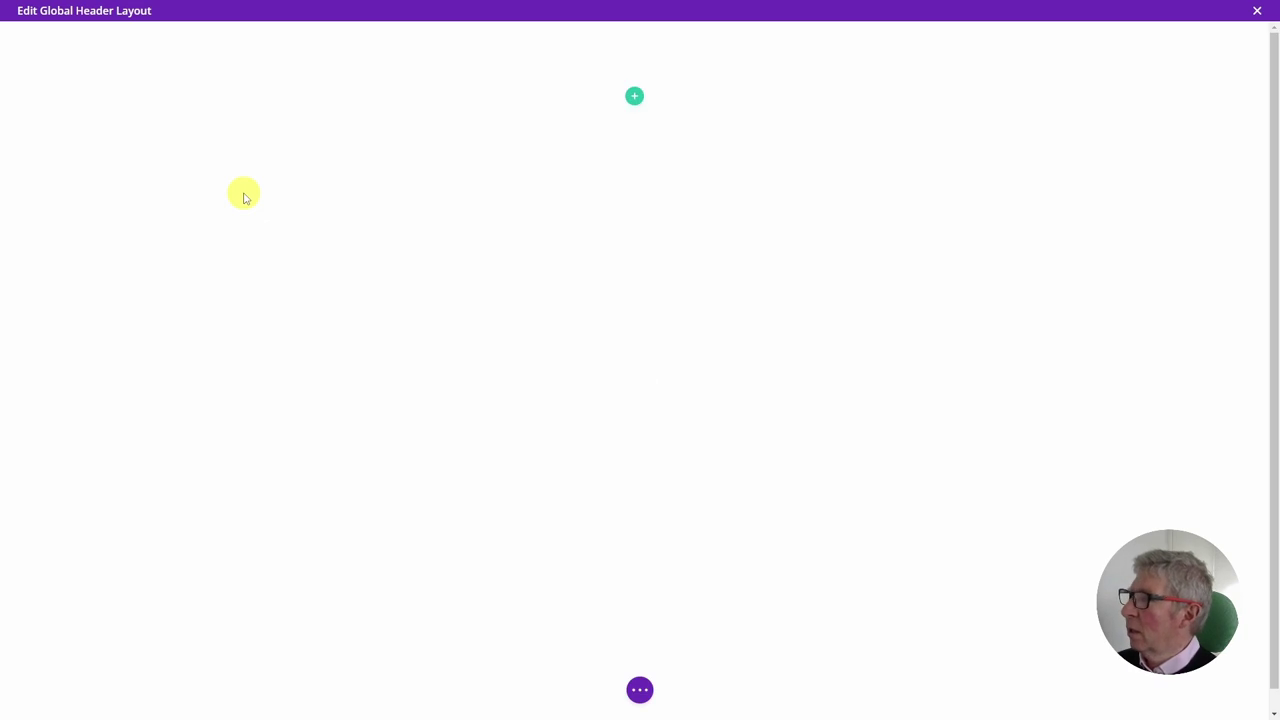
- Search the modules for menu and insert a Menu module into the global header layout
left_click(640, 96)
left_click(548, 208)
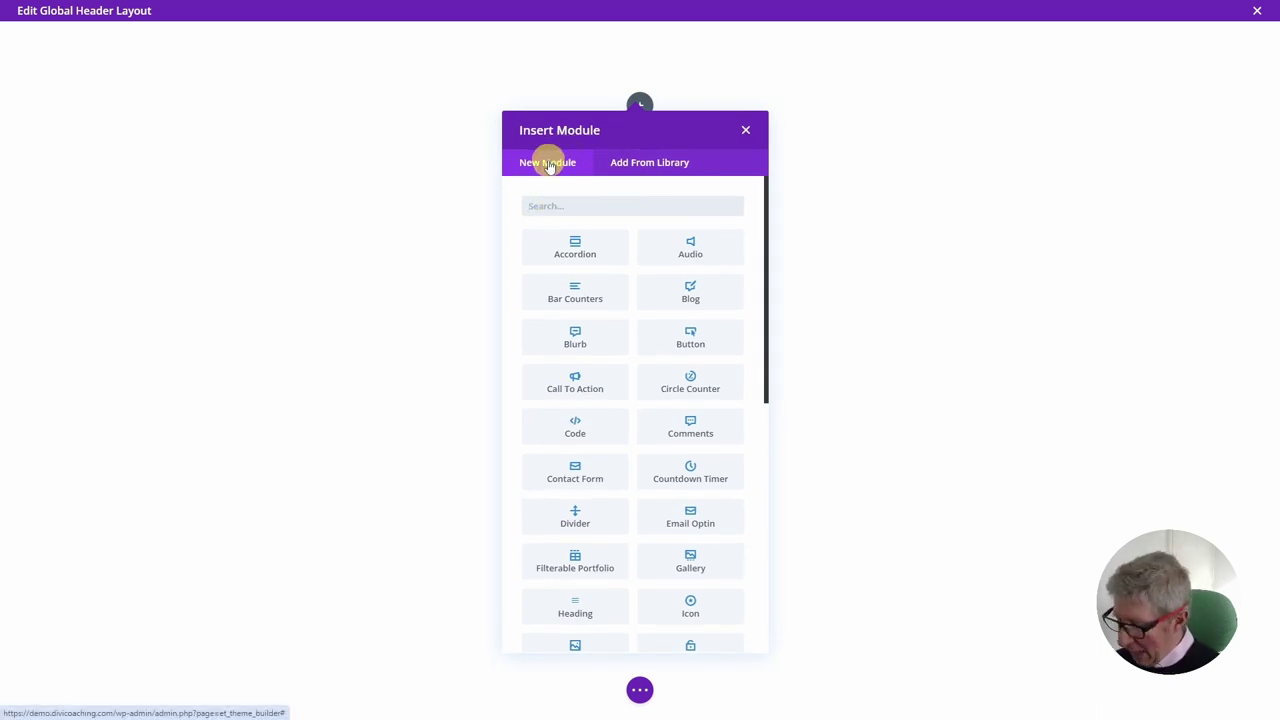
type("menu")
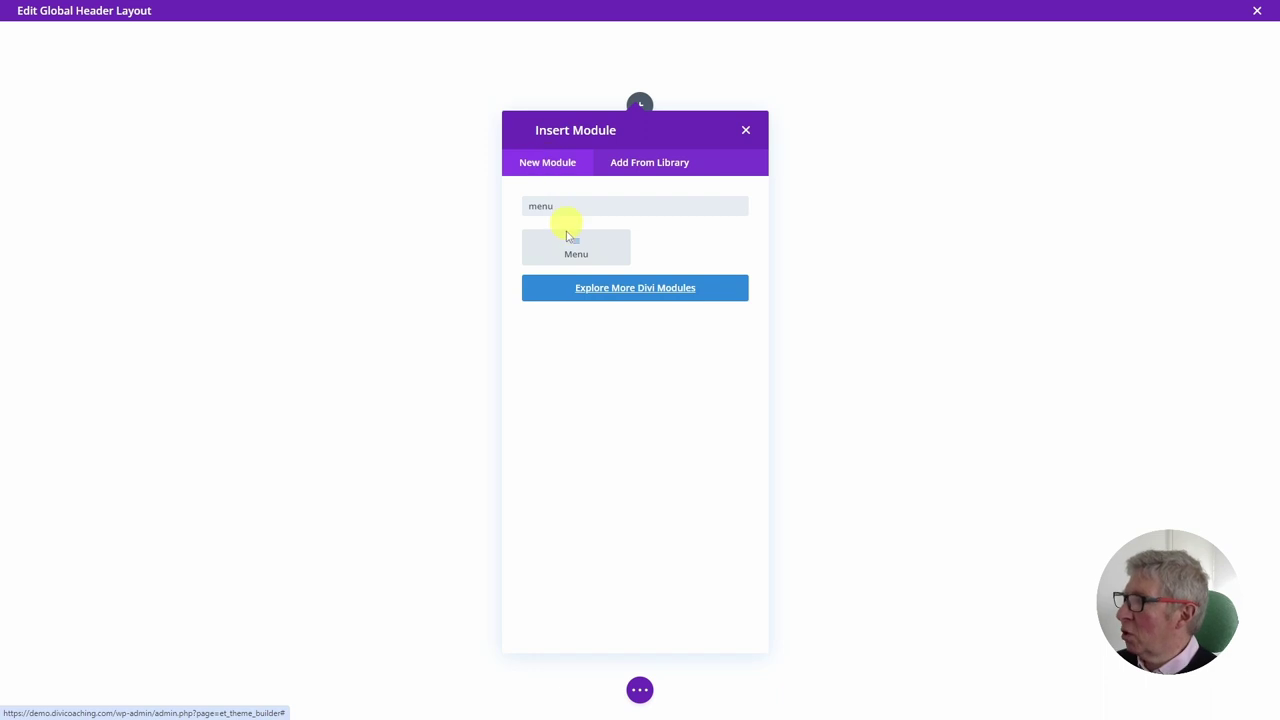
left_click(584, 251)
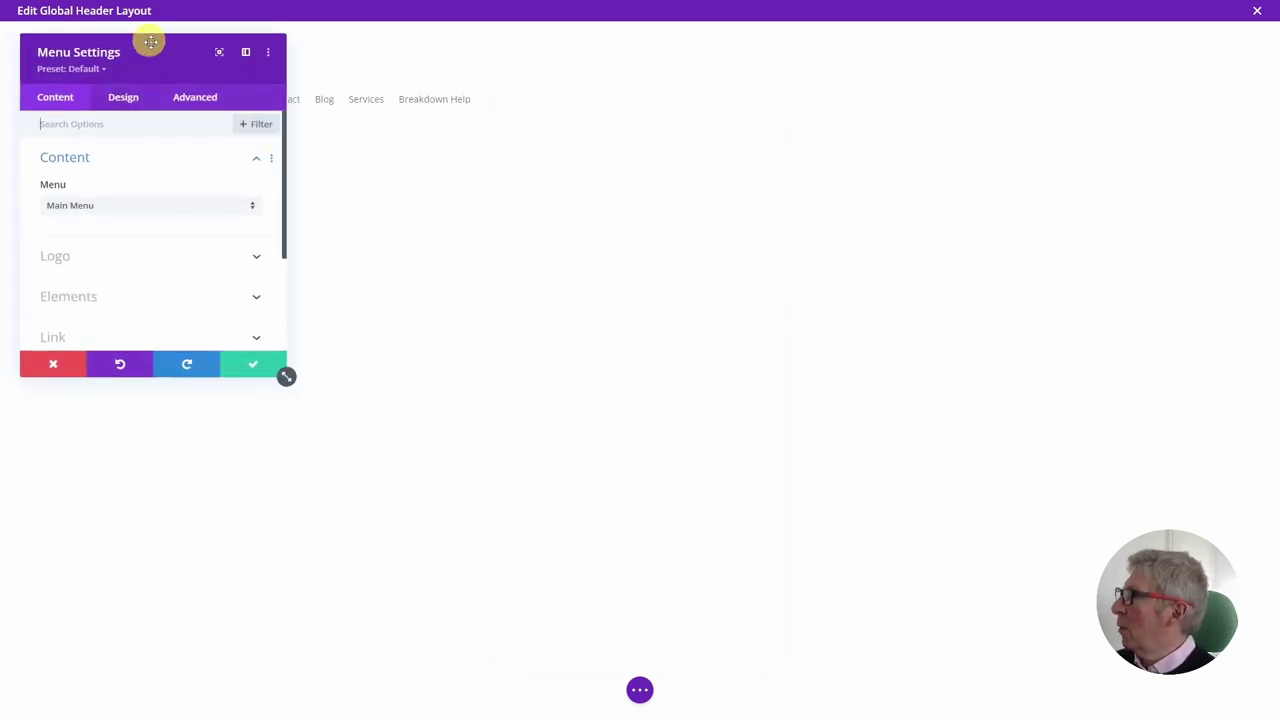
- Add the gear-and-wrench image Artboard-7.png from the media library as the Menu module's logo
left_click_drag(154, 51, 200, 120)
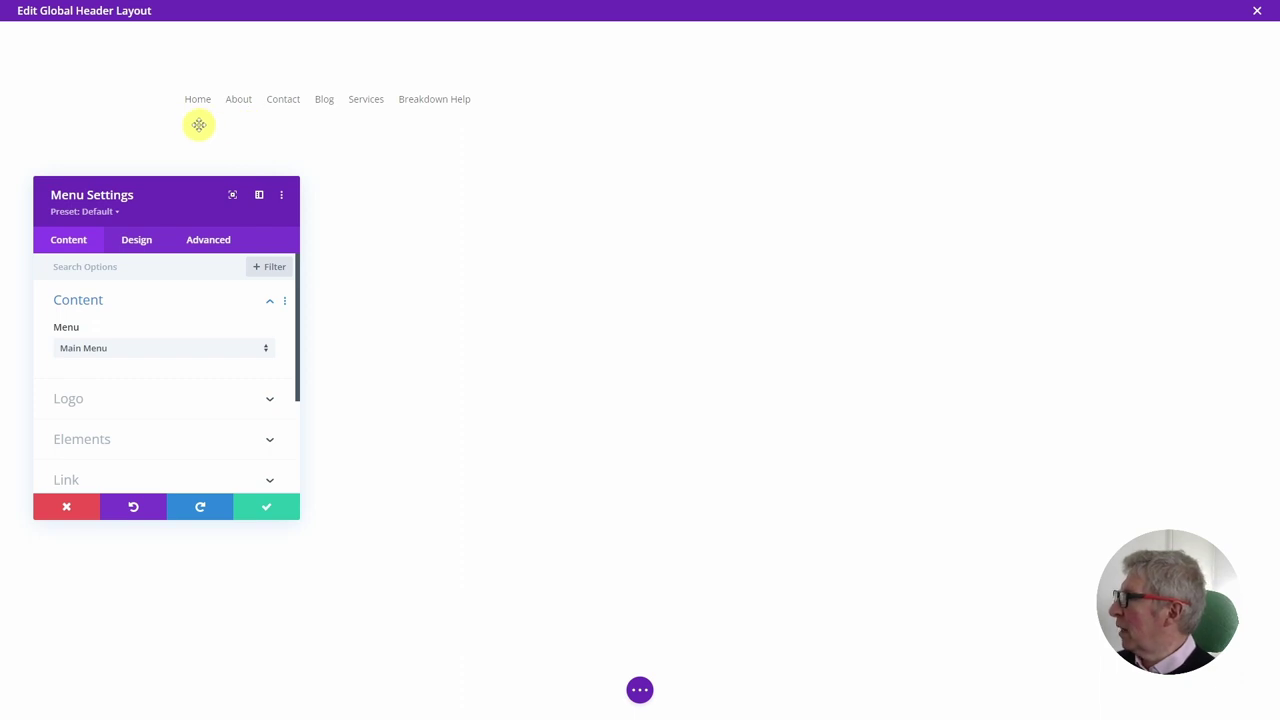
left_click(89, 400)
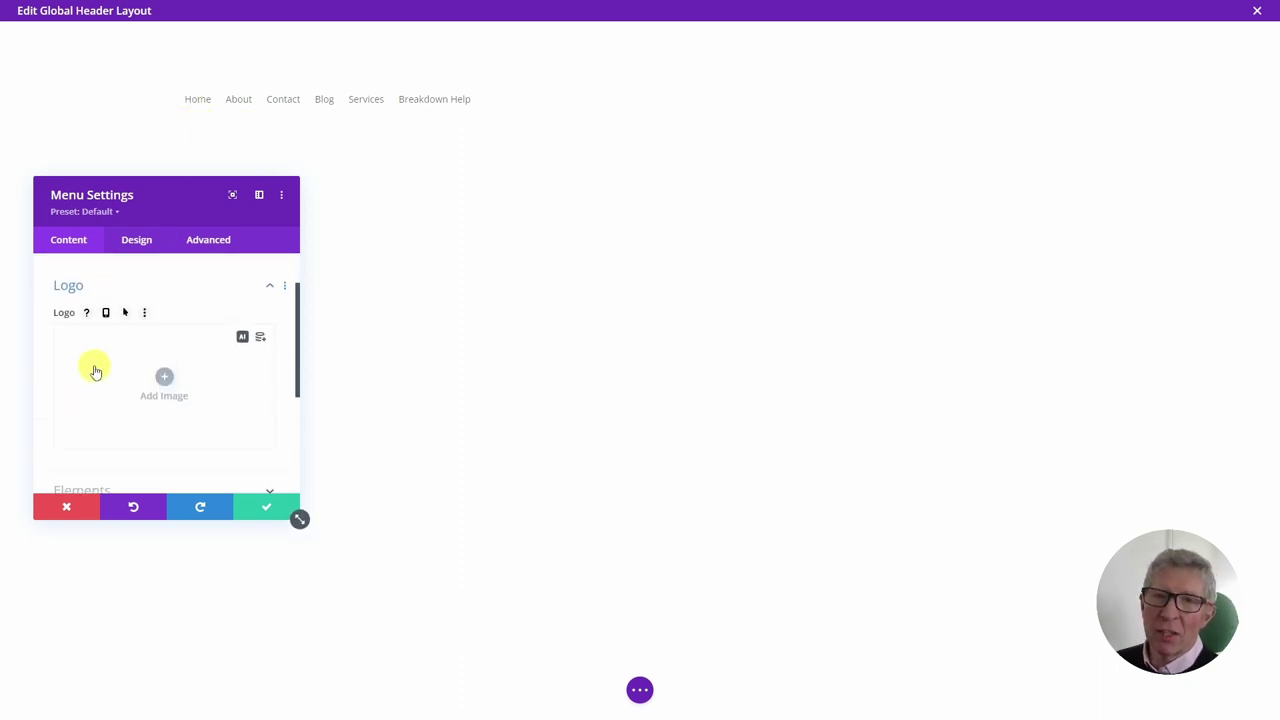
left_click(166, 386)
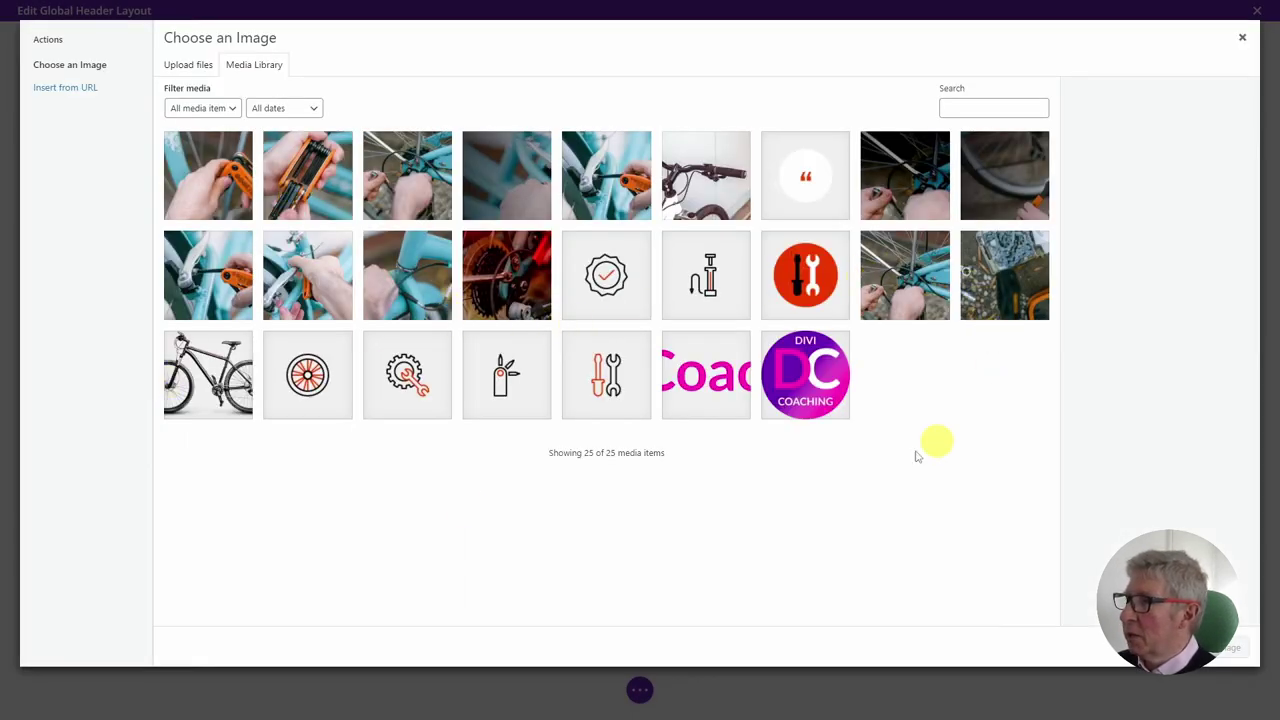
left_click(407, 389)
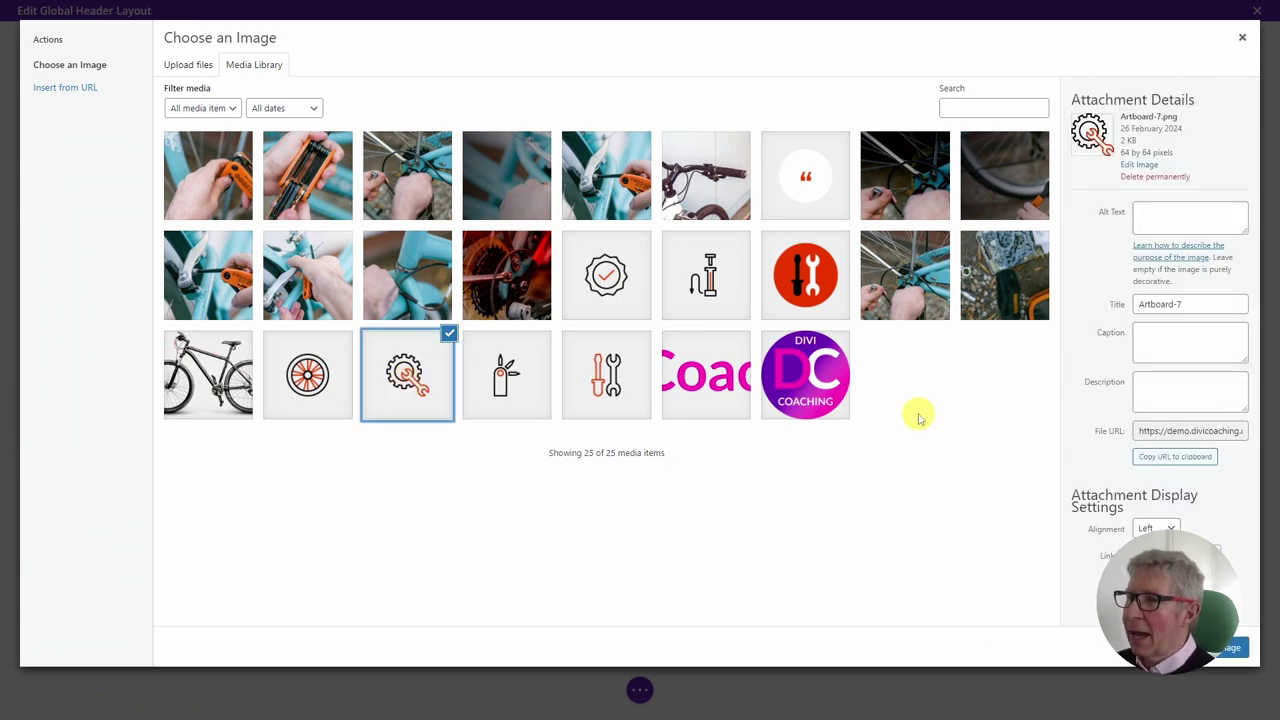
left_click(1230, 647)
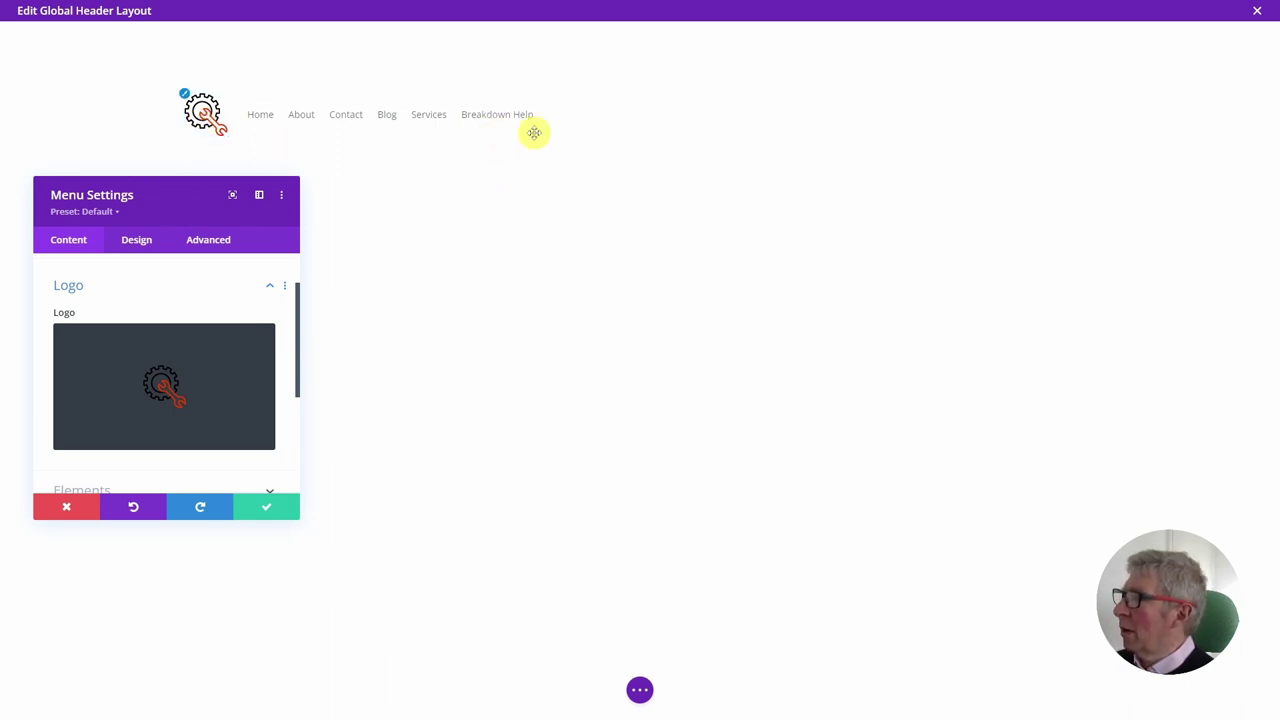
- Set the Menu module's text font to Bebas Neue
left_click(137, 242)
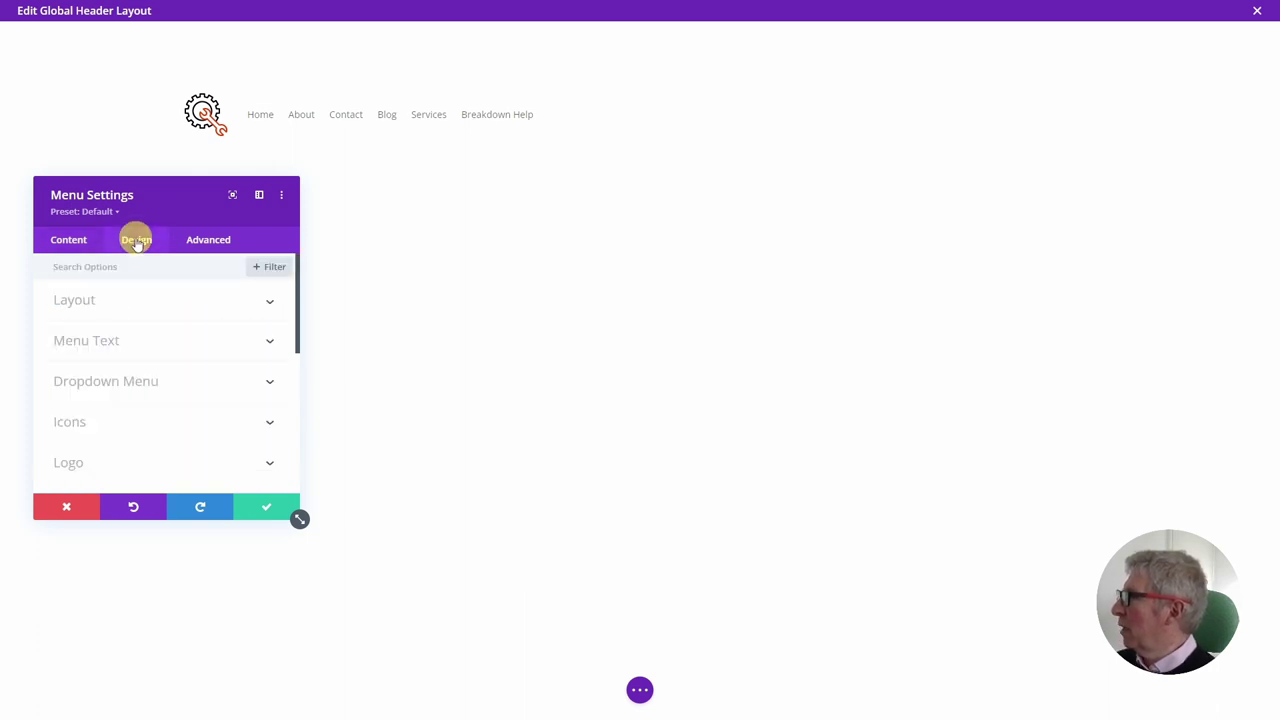
left_click(89, 342)
scroll(90, 334, "down", 1)
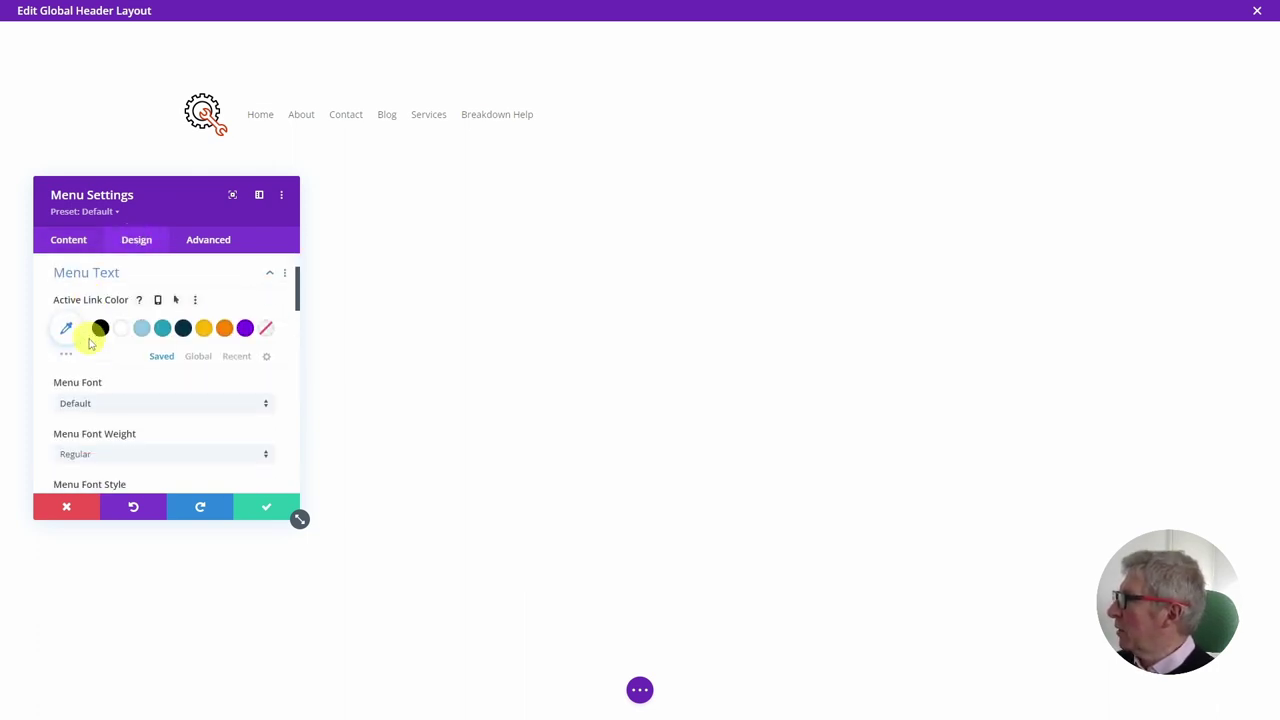
scroll(164, 385, "down", 1)
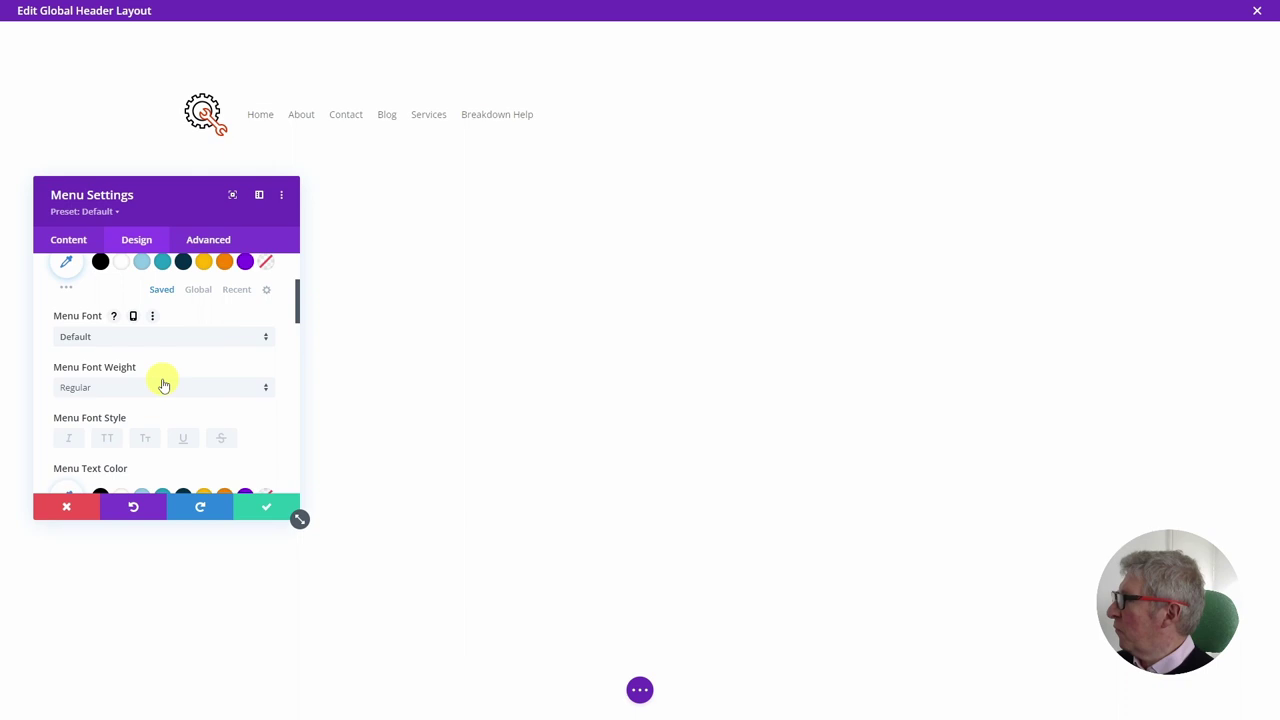
left_click(111, 338)
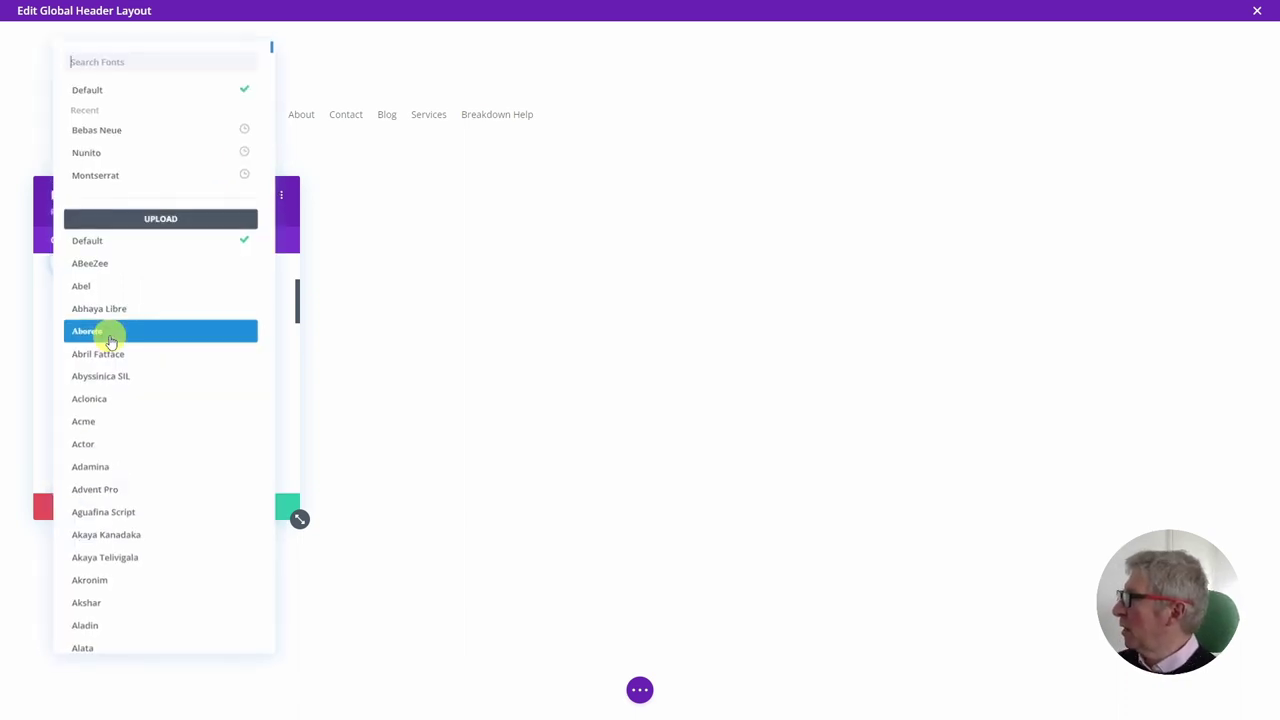
left_click(111, 133)
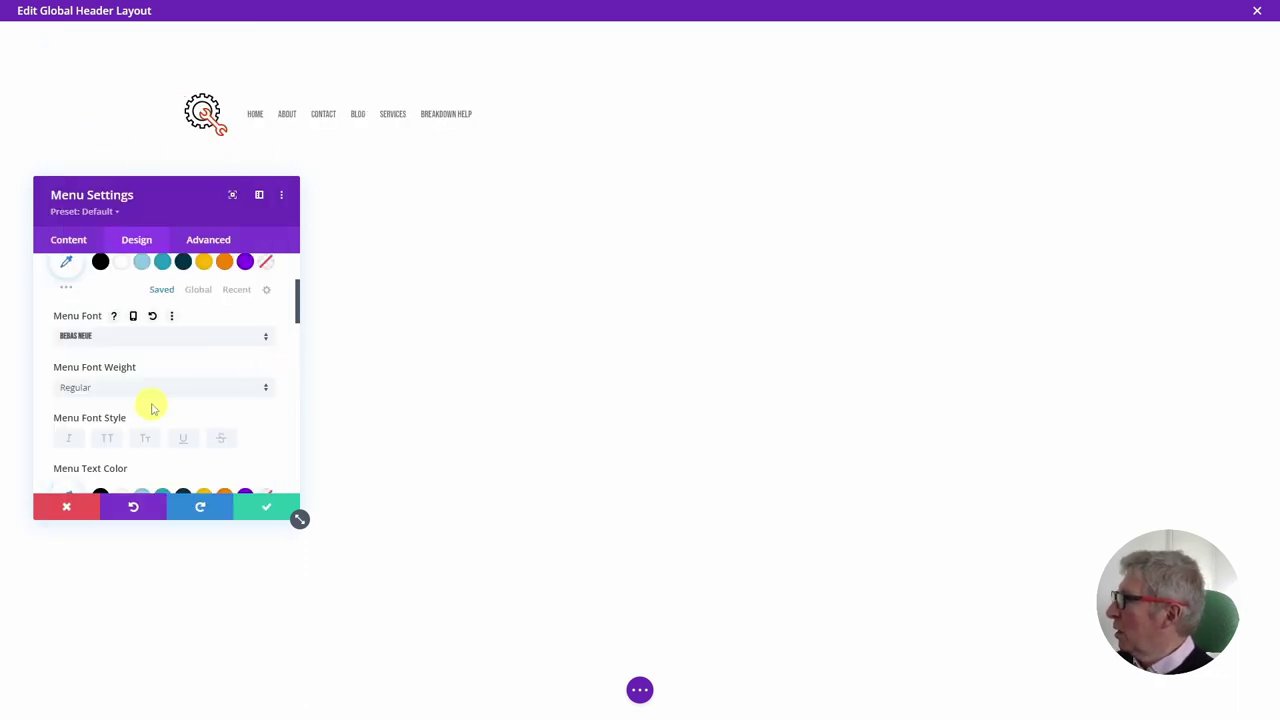
- Set the menu's text alignment to right in the Menu Text design options
scroll(153, 406, "down", 10)
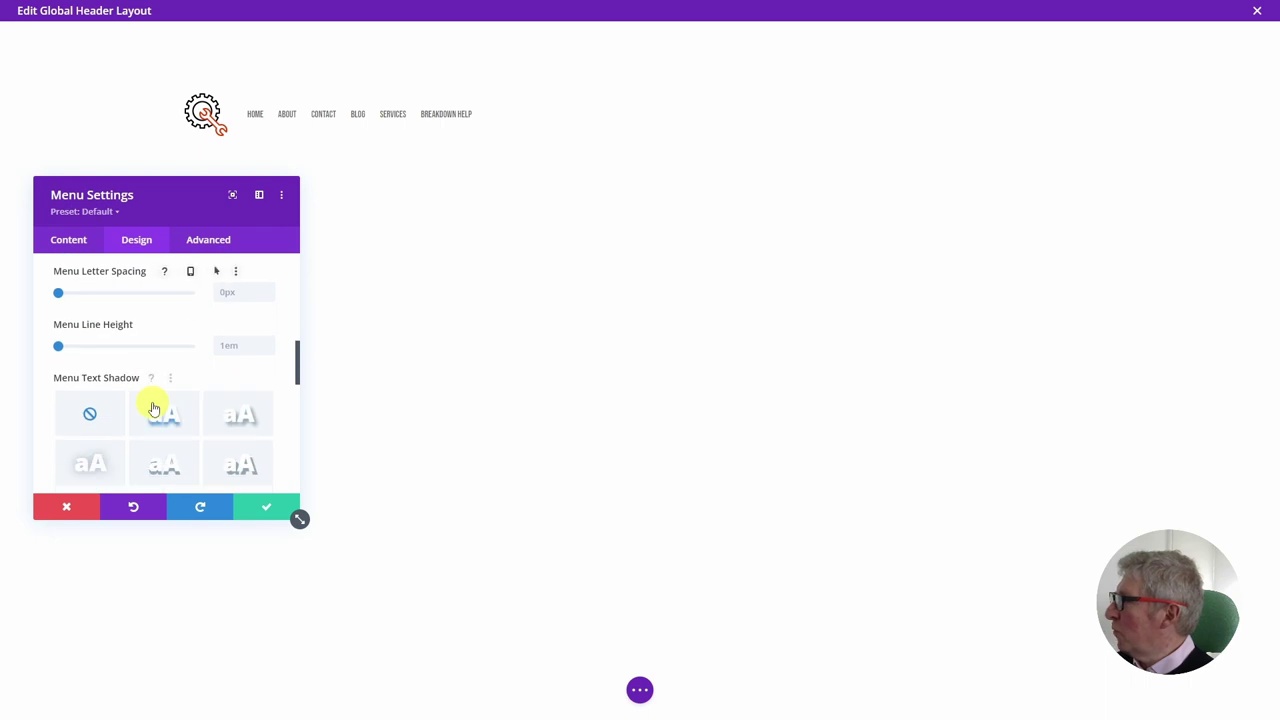
scroll(153, 406, "down", 2)
scroll(153, 408, "up", 10)
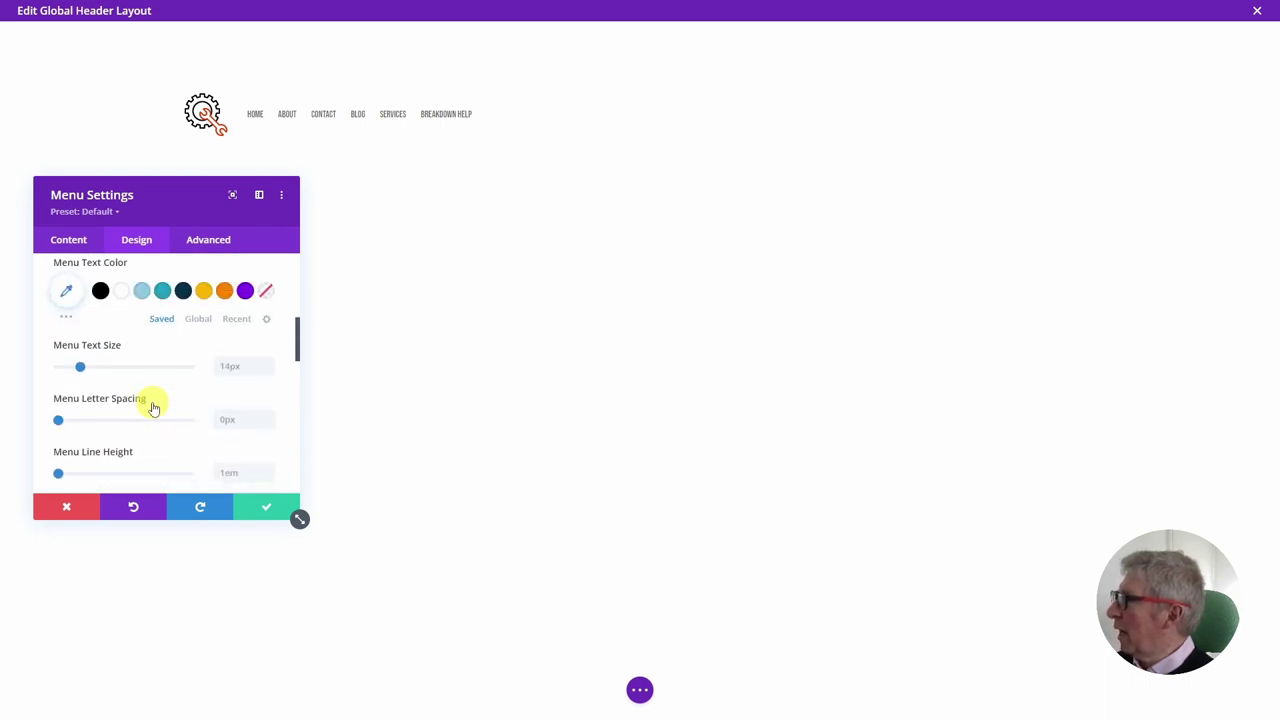
scroll(153, 397, "down", 8)
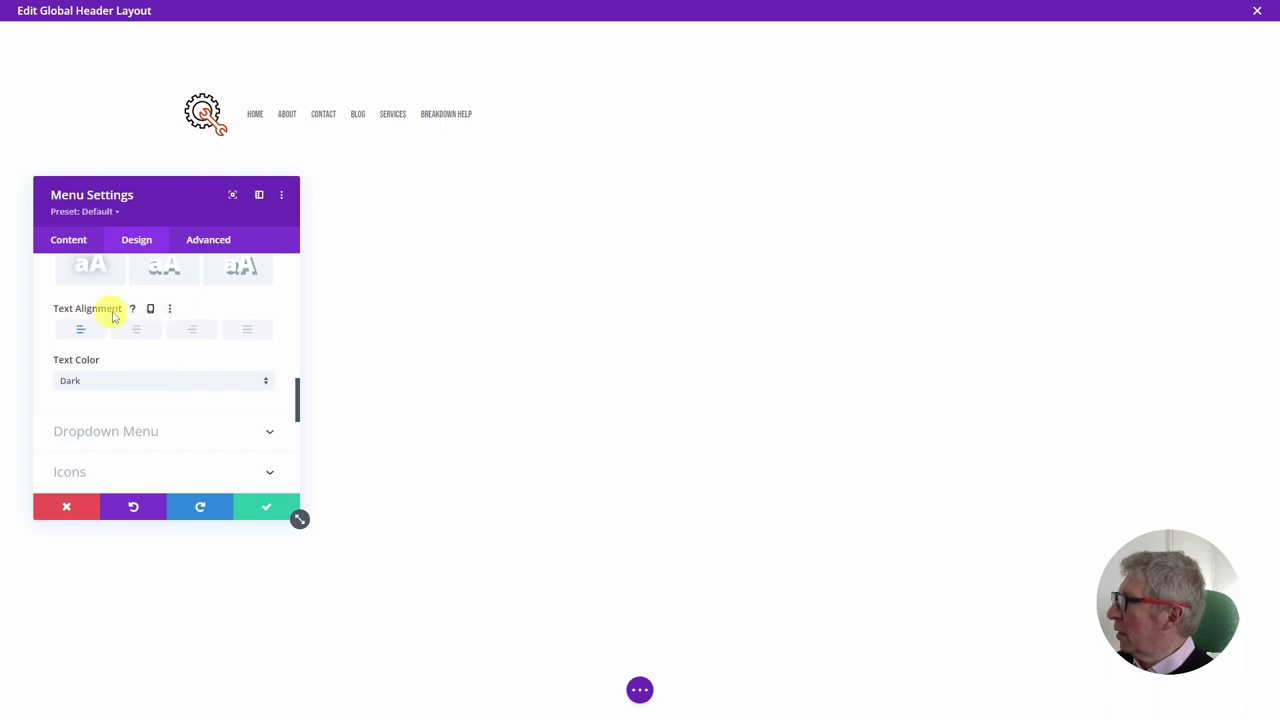
left_click(193, 330)
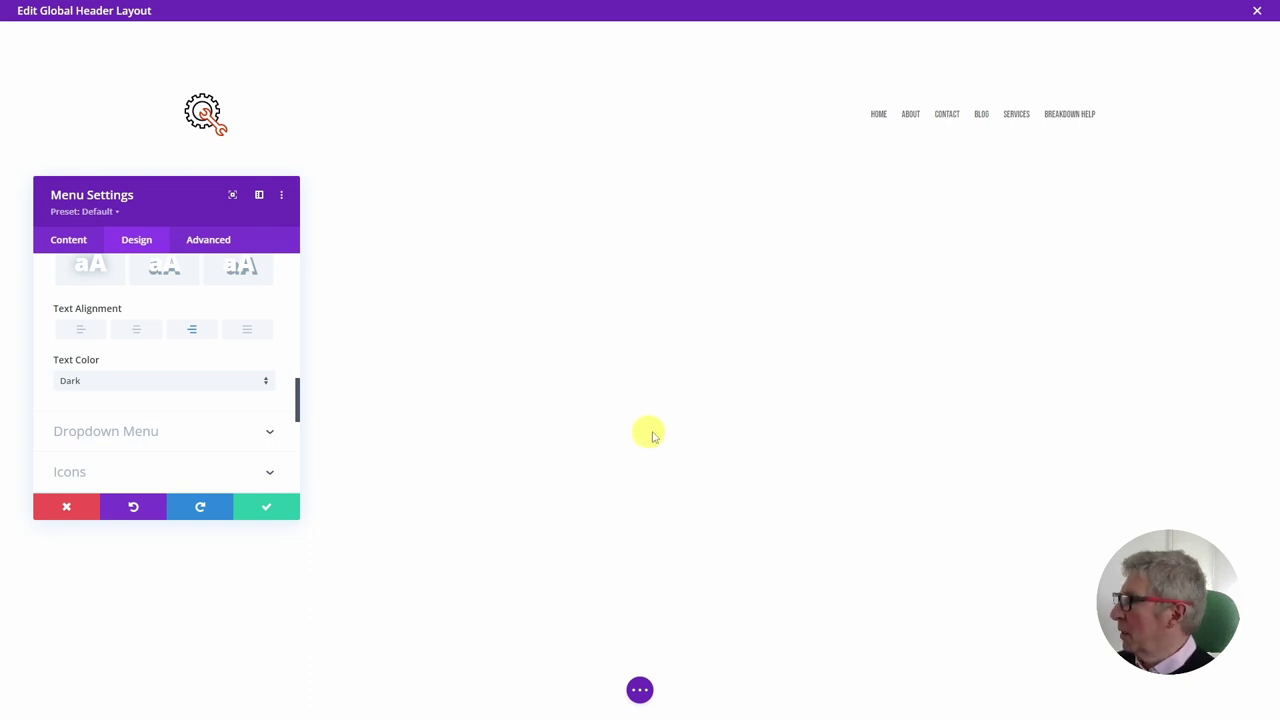
- Enable responsive values for the menu text size, then set the desktop size to 20px and the letter spacing to 3px
scroll(173, 428, "up", 5)
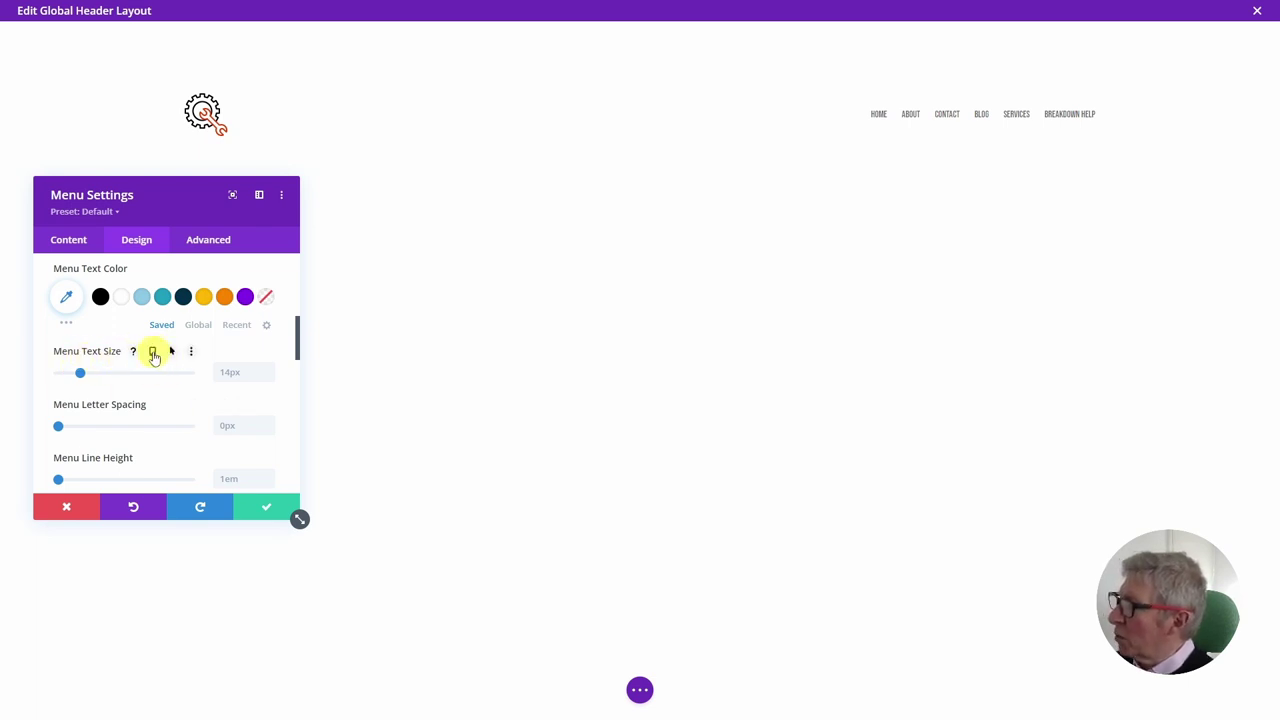
left_click(153, 353)
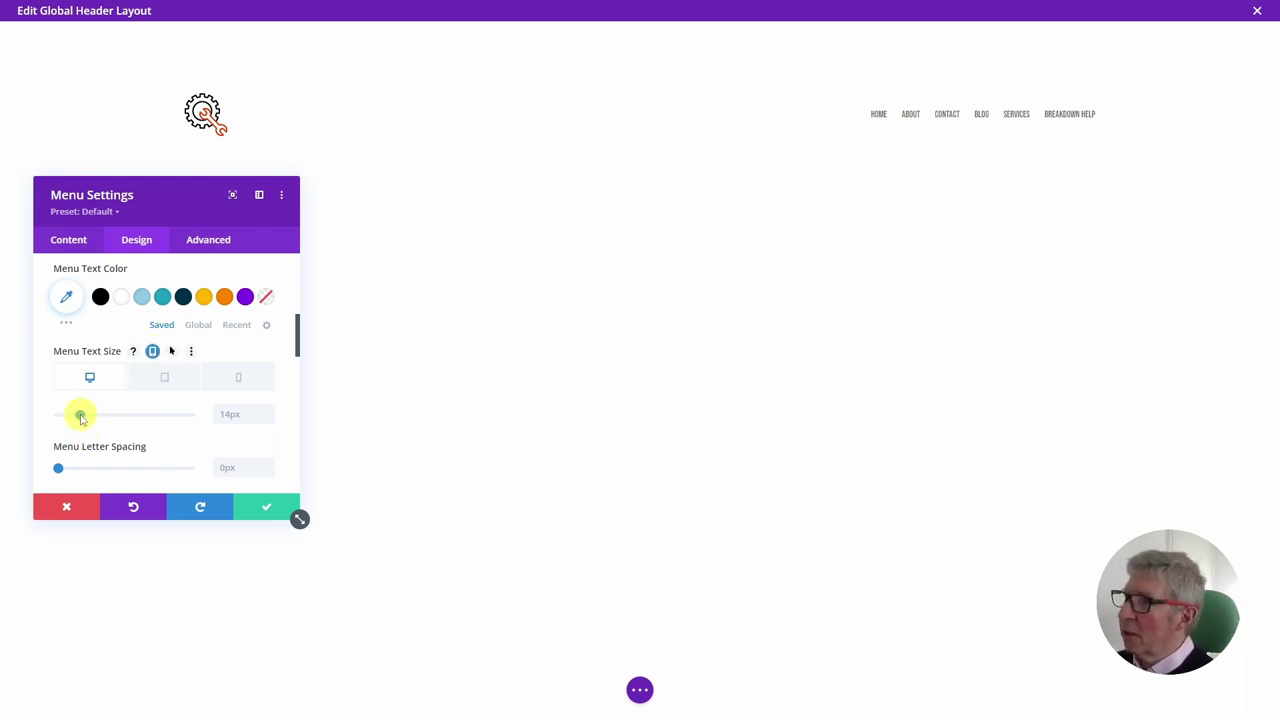
left_click_drag(86, 419, 145, 411)
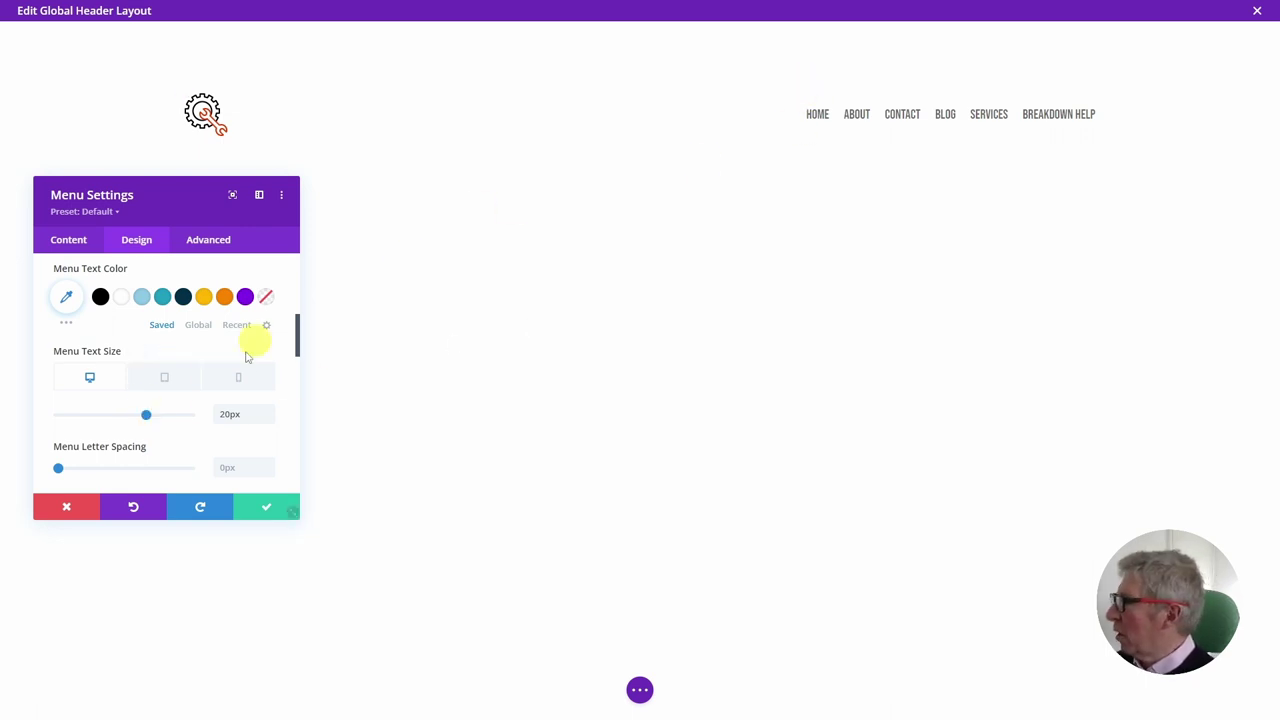
left_click_drag(70, 470, 105, 468)
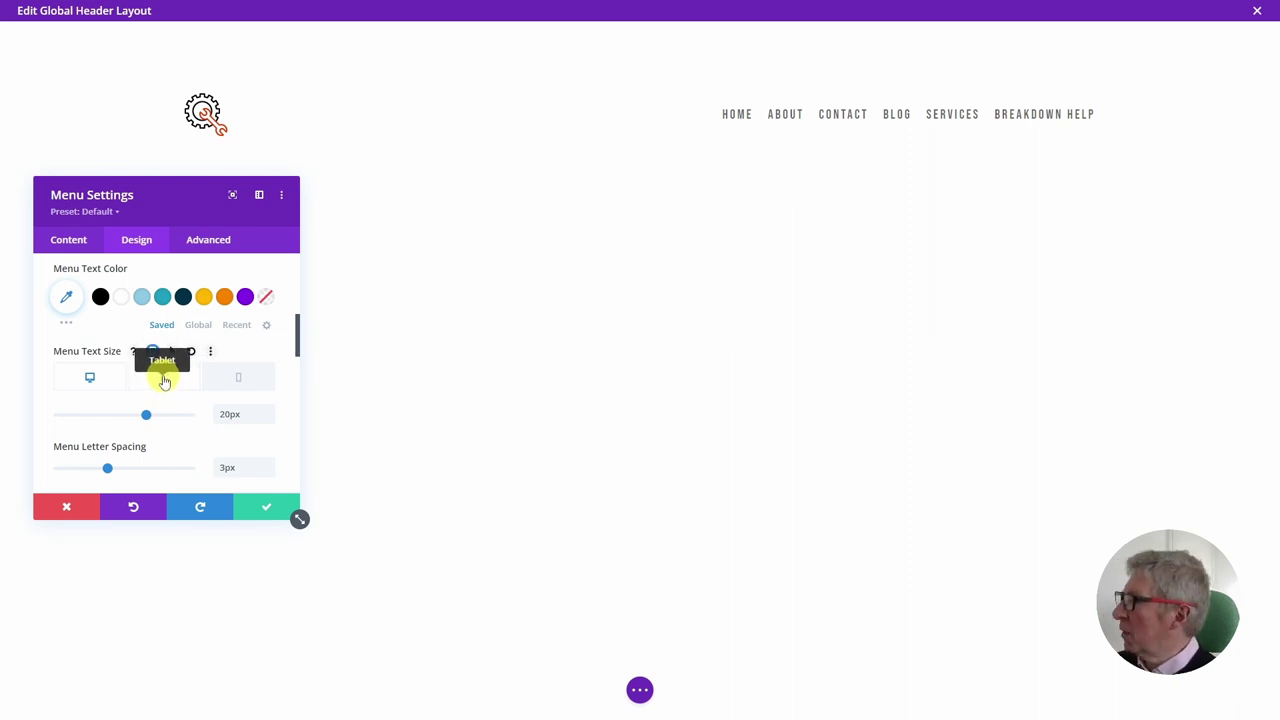
- Check the expanded mobile menu in tablet and phone views, then return to desktop view and accept the module settings
left_click(163, 378)
left_click(829, 197)
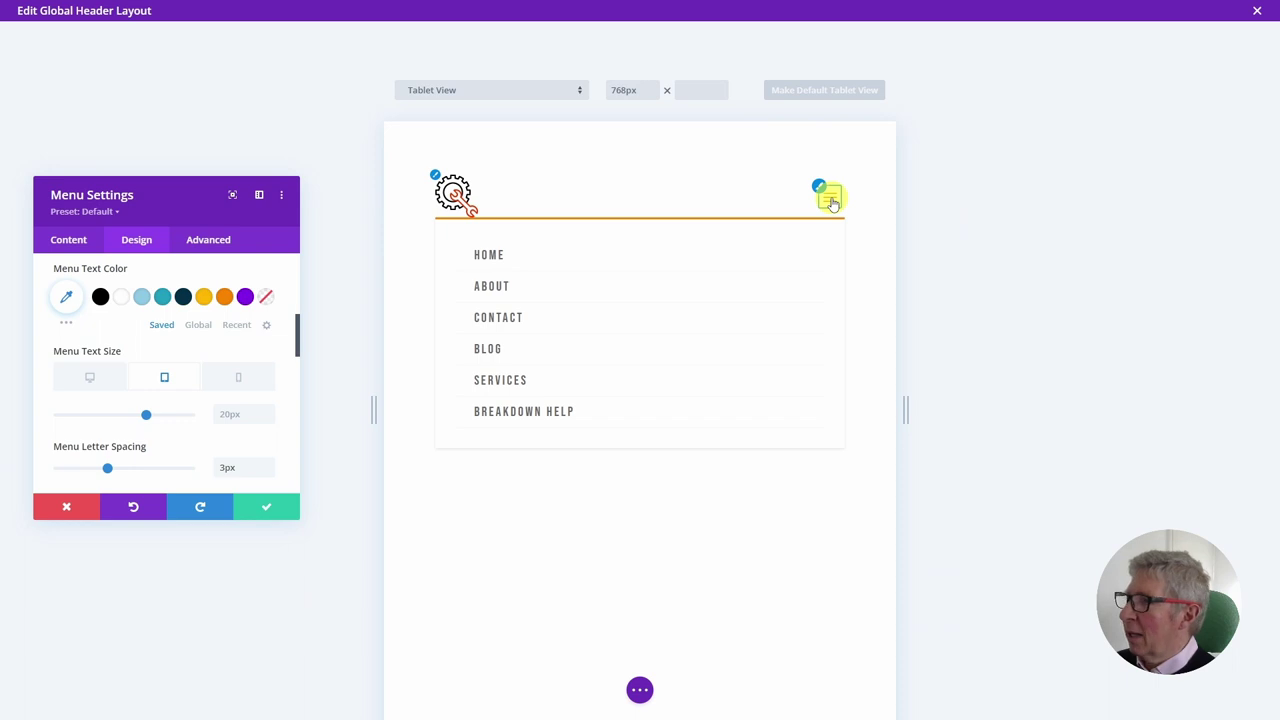
left_click(829, 197)
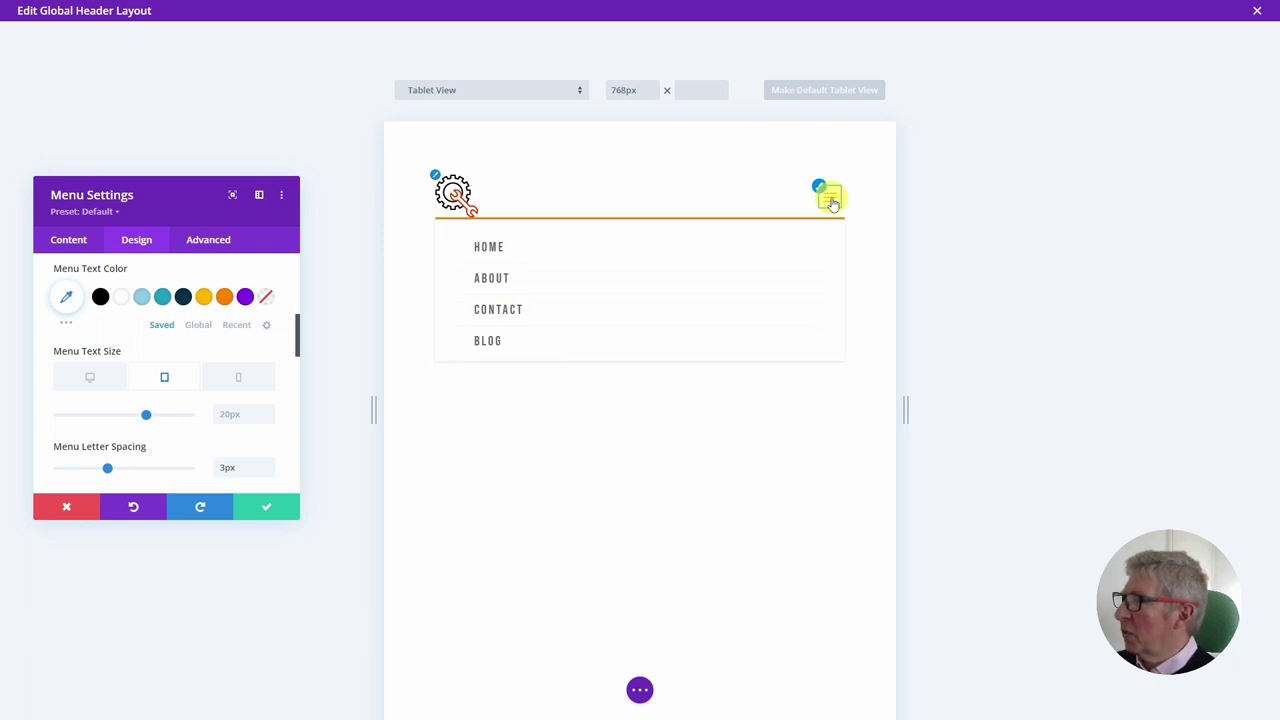
left_click(232, 379)
left_click(733, 203)
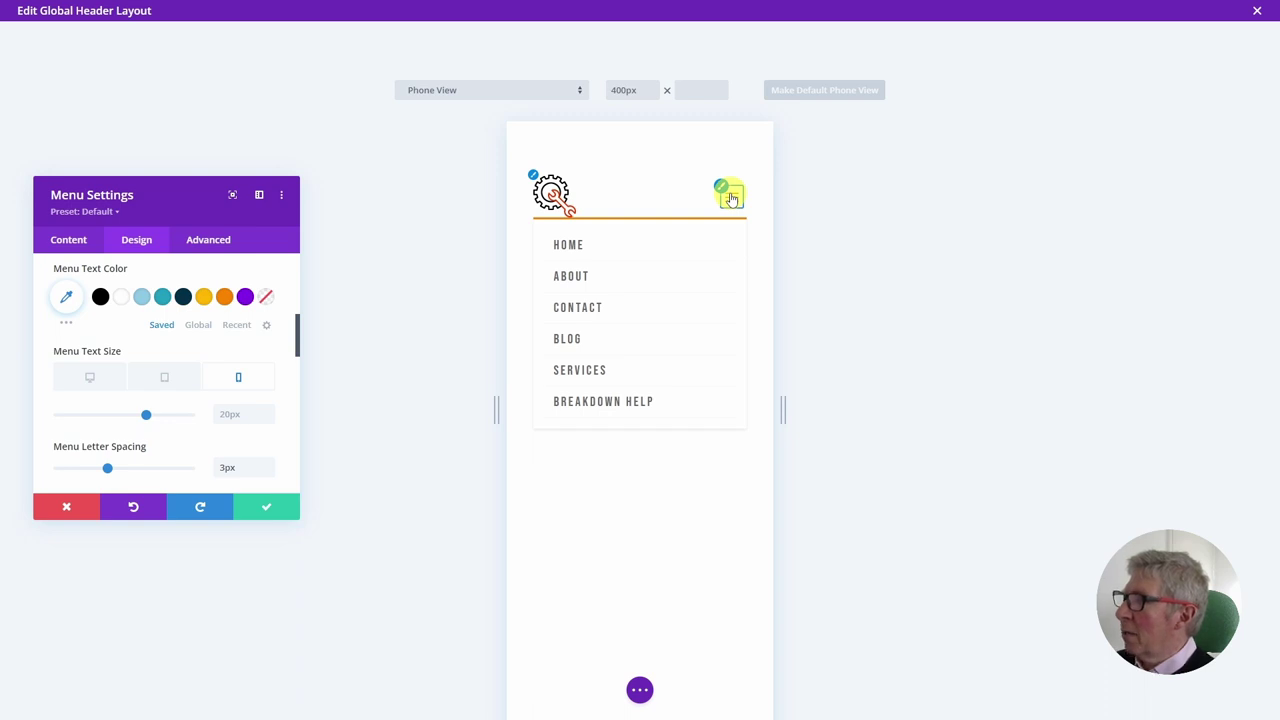
left_click(731, 197)
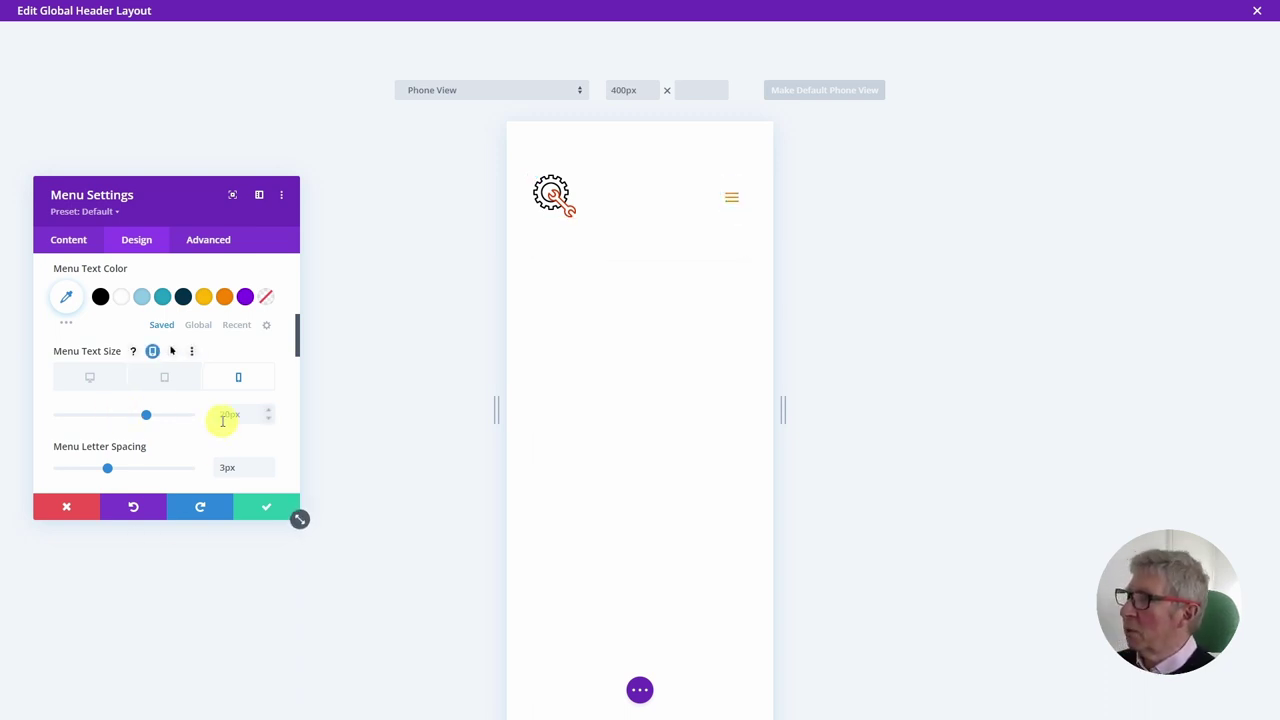
left_click(104, 690)
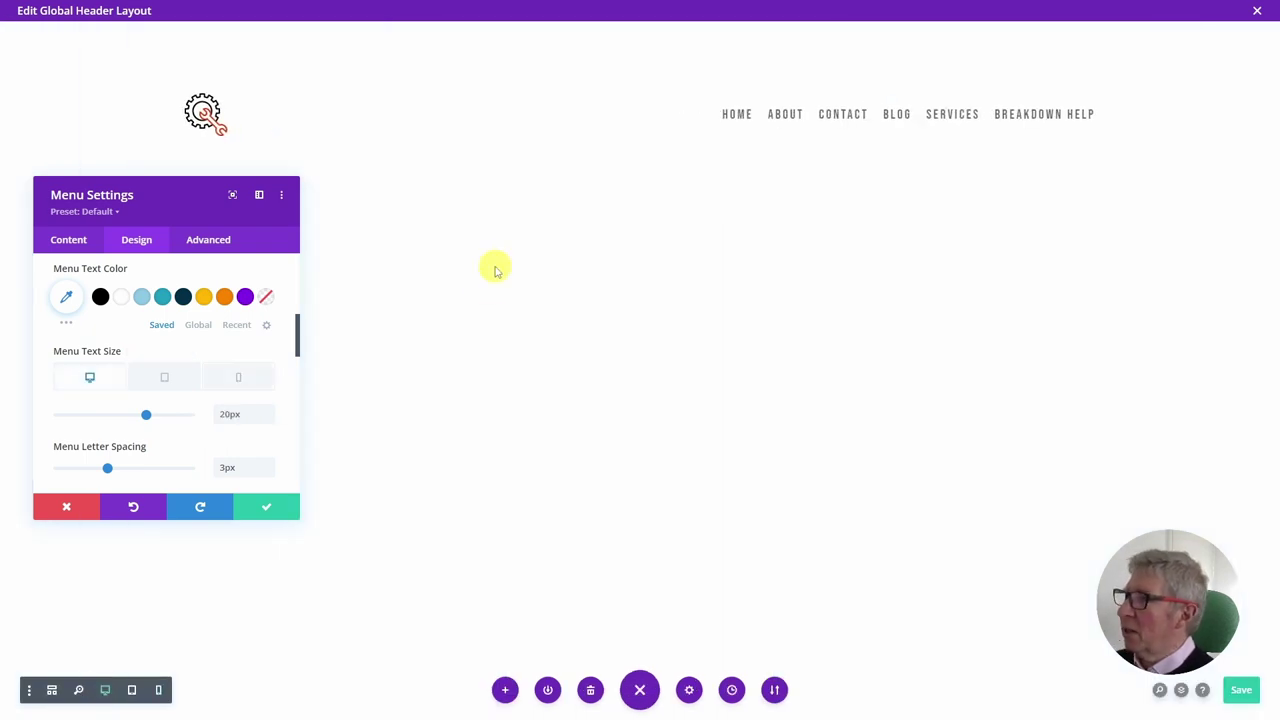
left_click(272, 512)
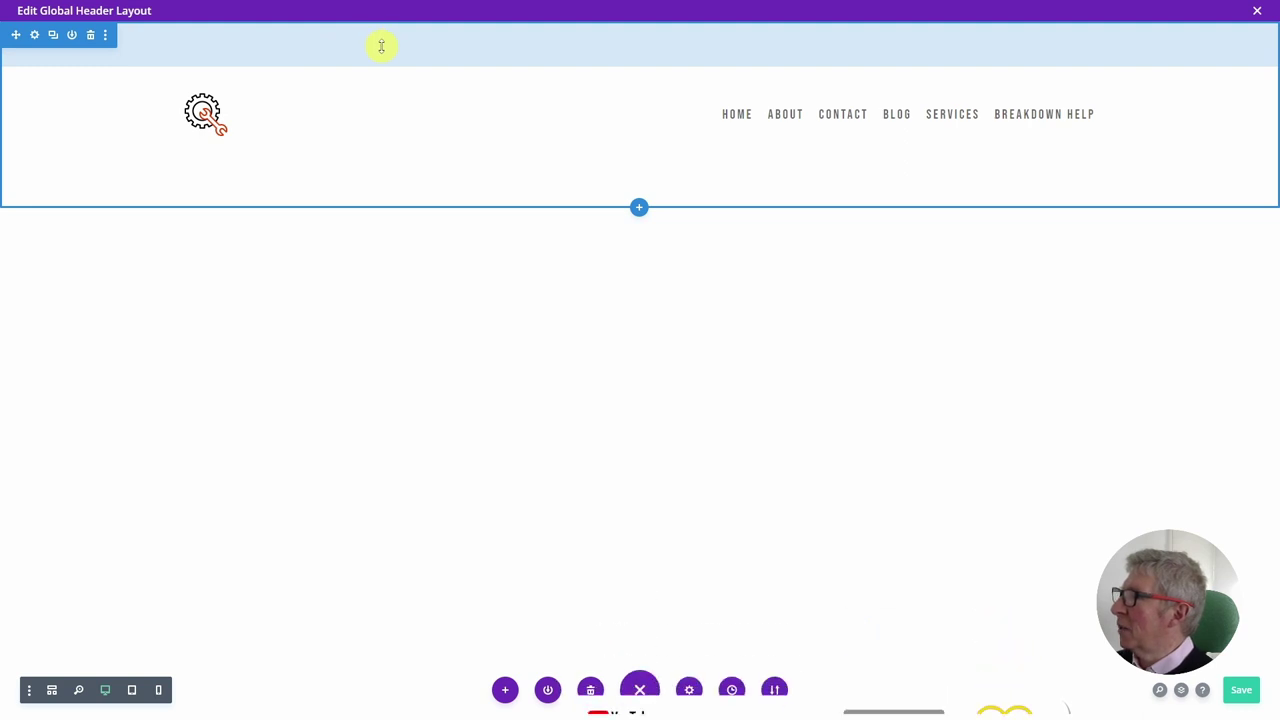
left_click(34, 34)
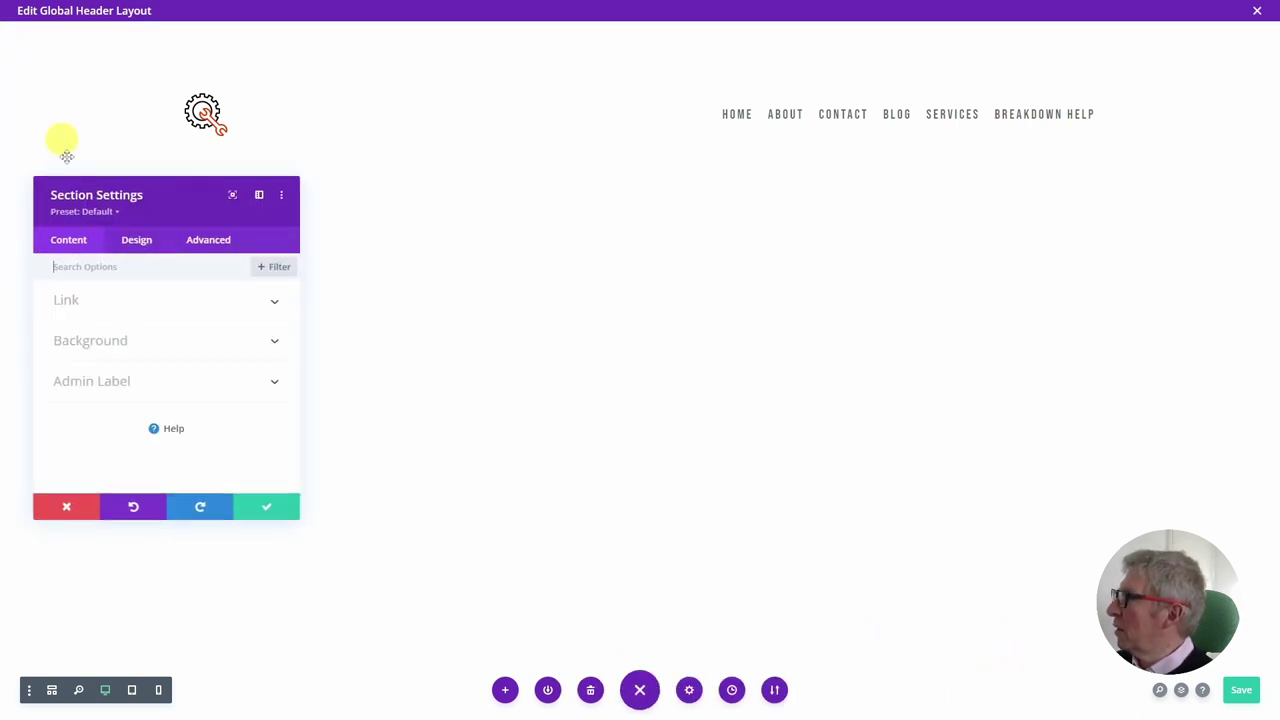
left_click(138, 244)
left_click(88, 426)
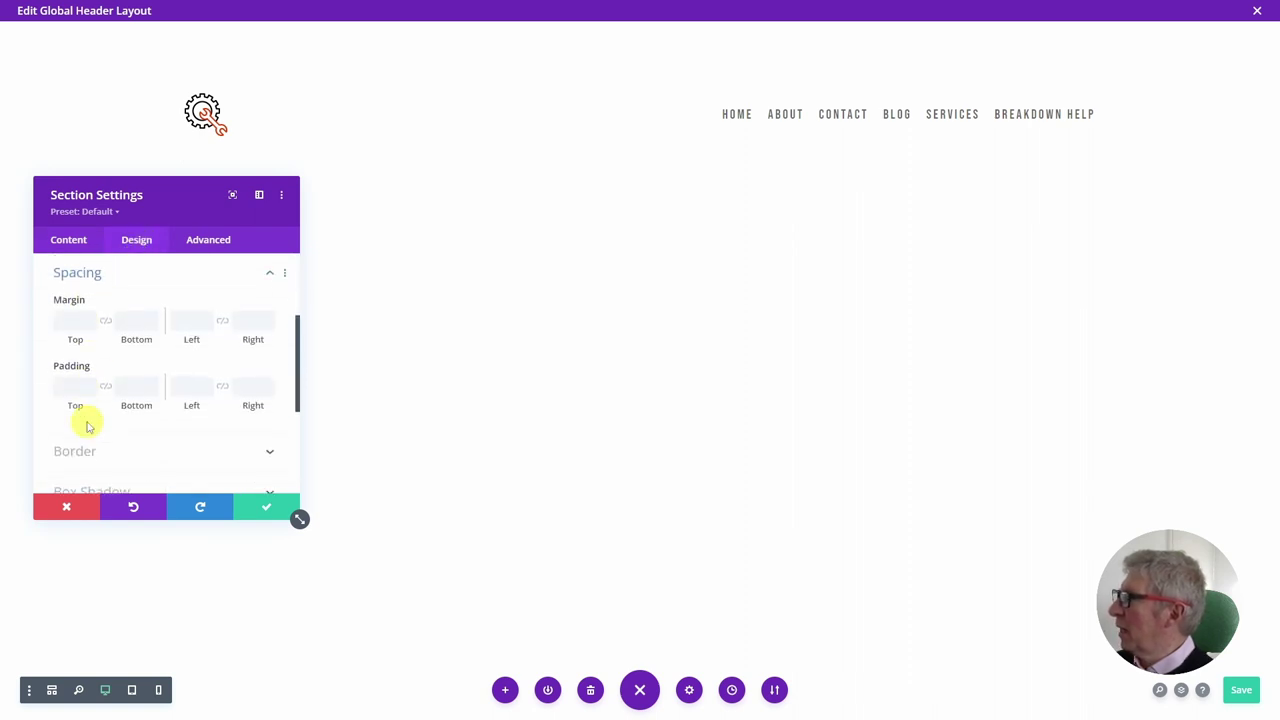
left_click(82, 511)
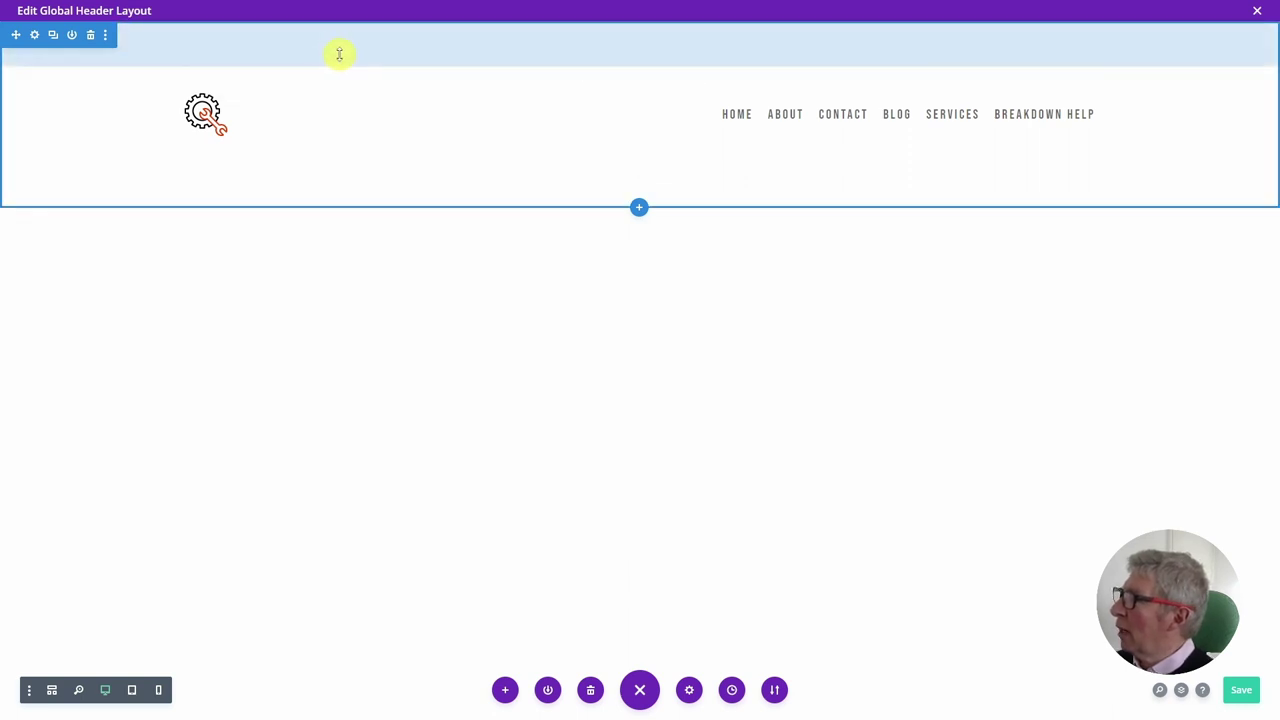
- Remove the header section's top and bottom padding, then save and close the global header layout
left_click_drag(339, 54, 333, 6)
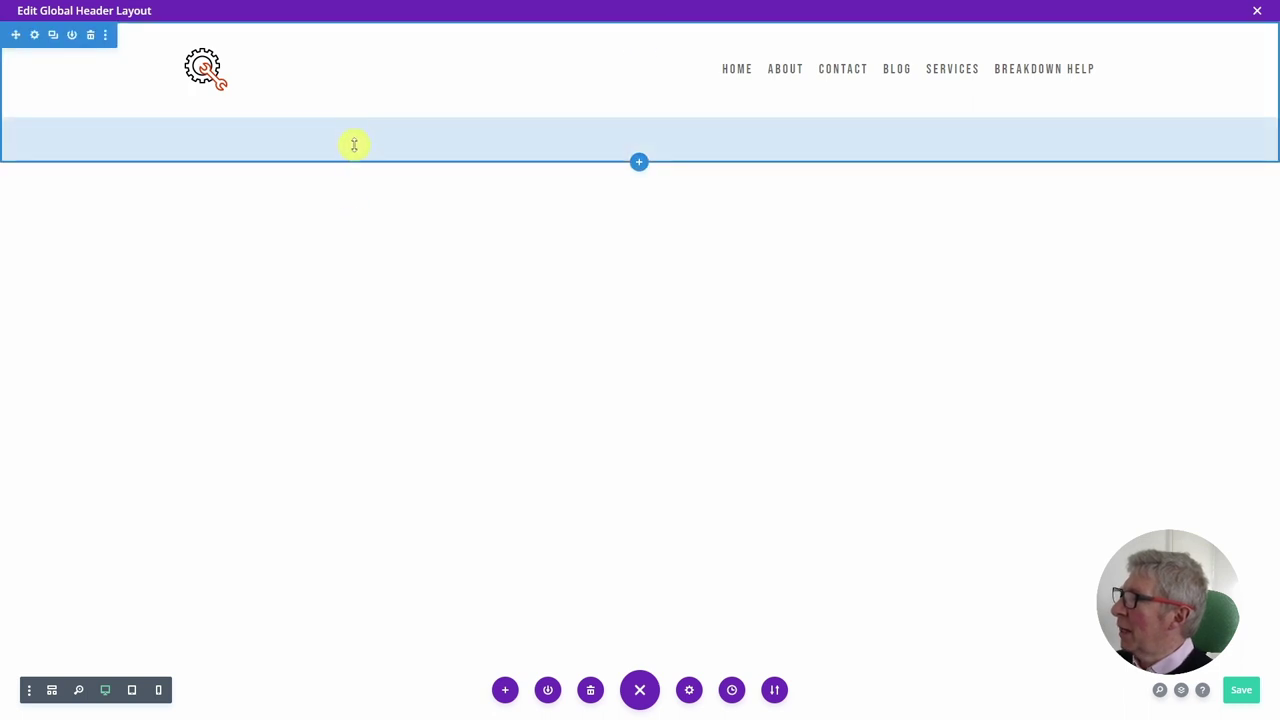
left_click_drag(354, 150, 348, 100)
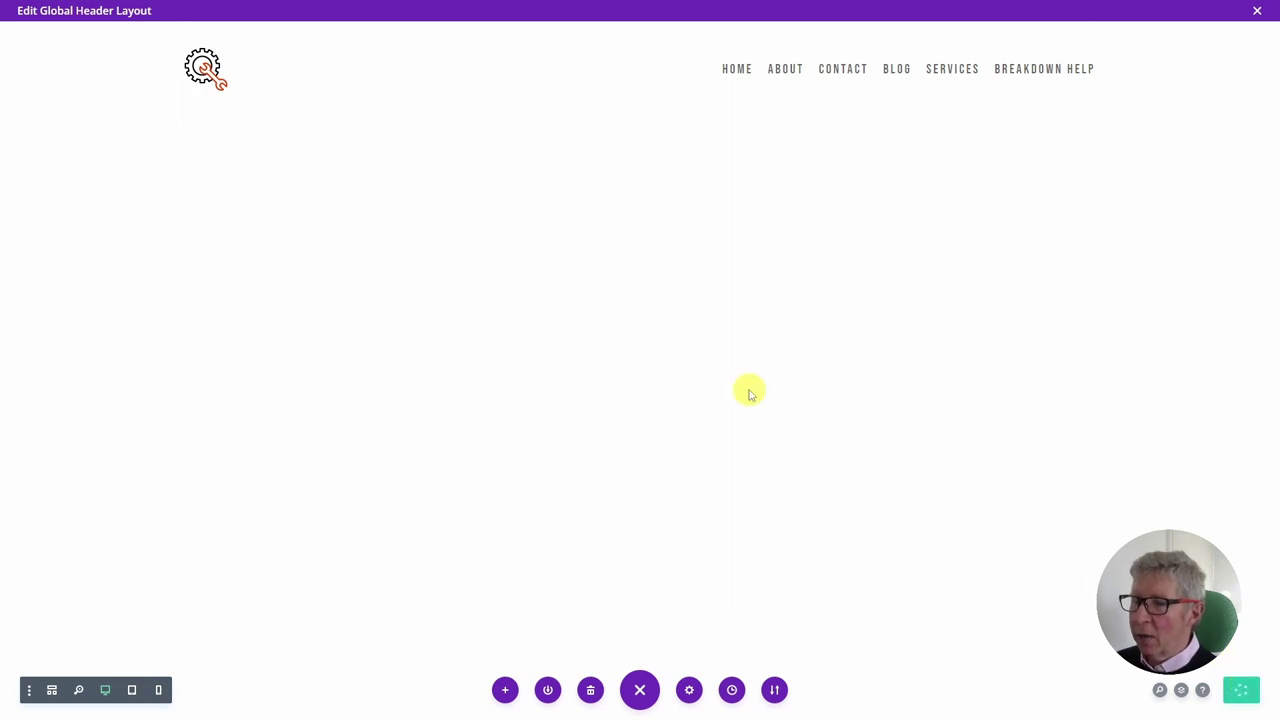
left_click(1257, 12)
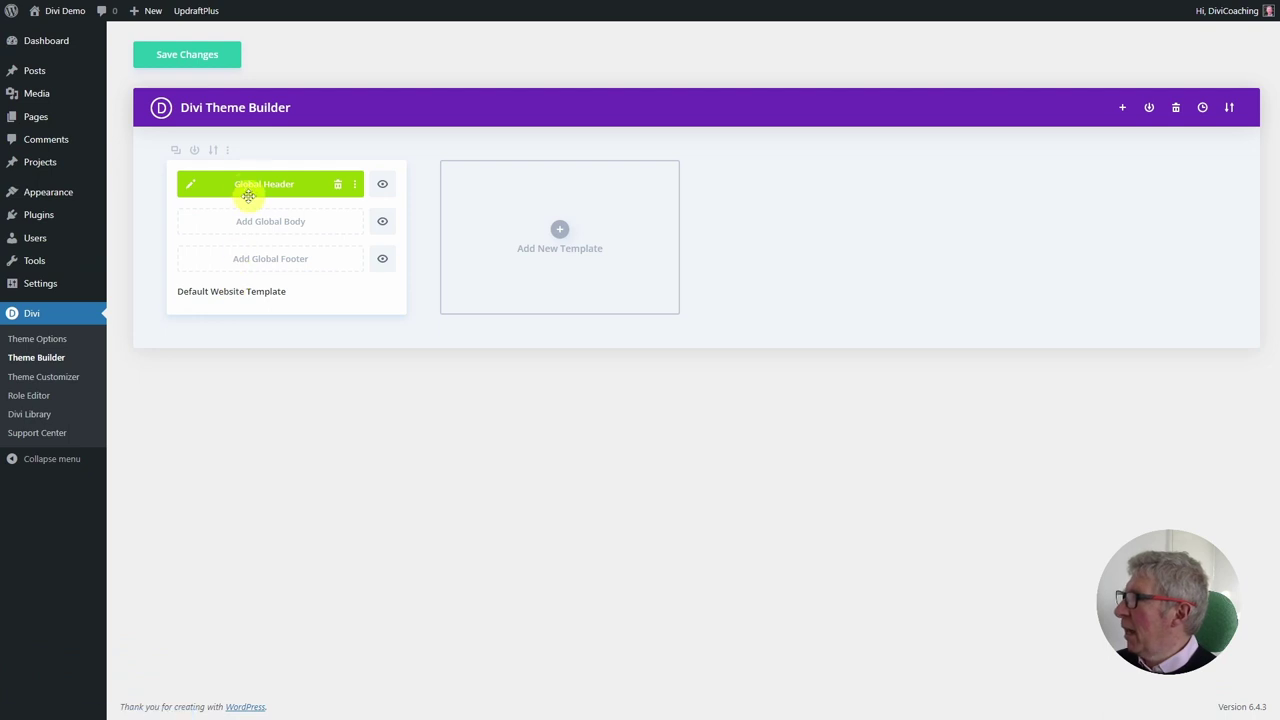
- Save the Theme Builder changes and view the new global header on the live site
left_click(197, 56)
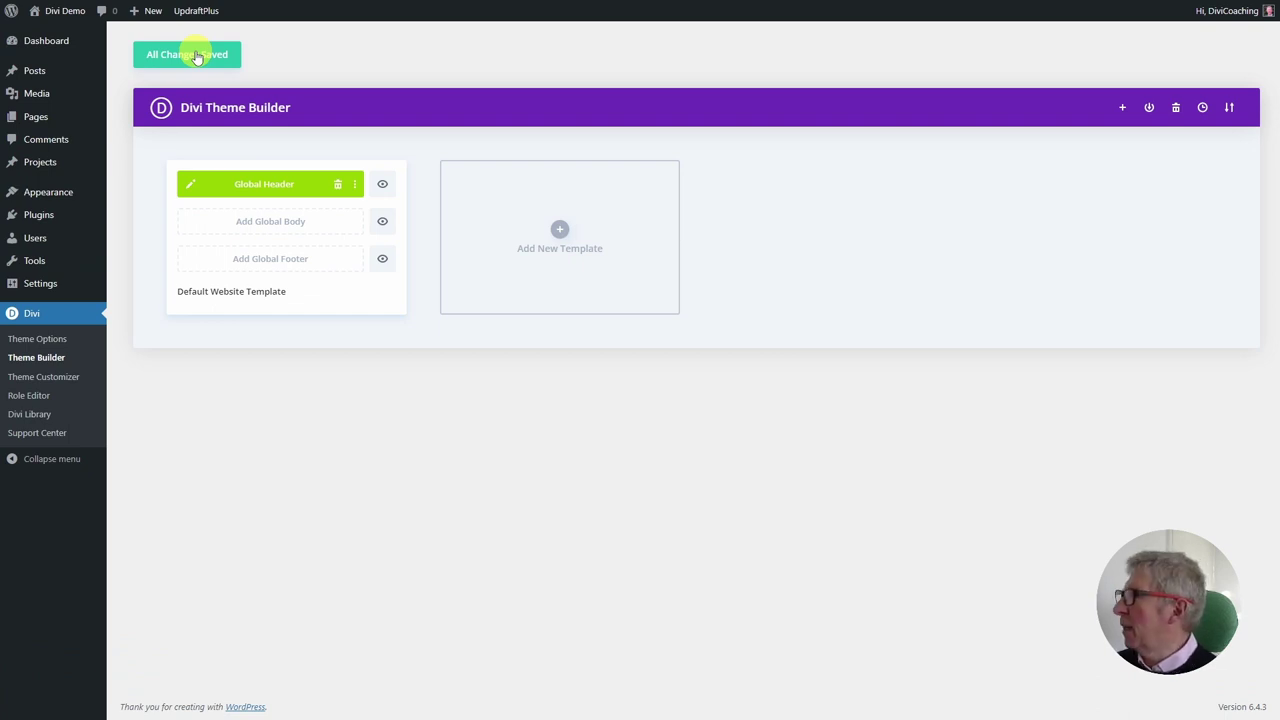
mouse_move(50, 12)
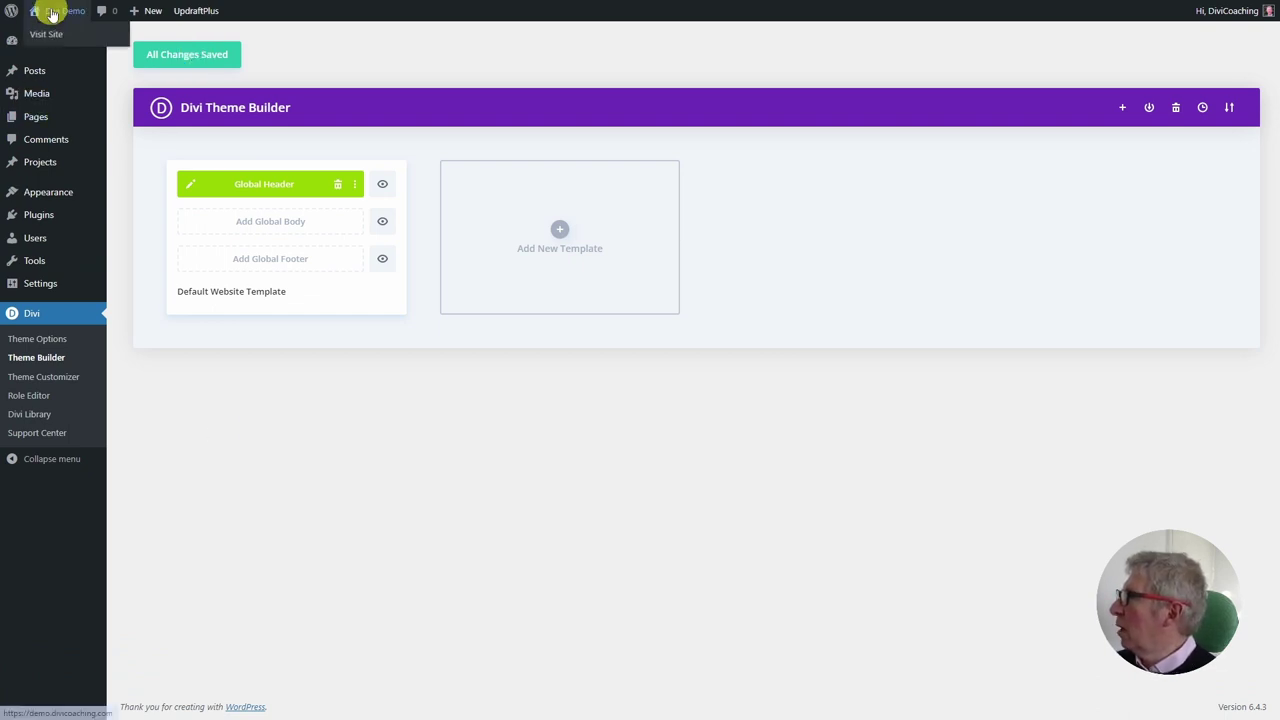
left_click(48, 40)
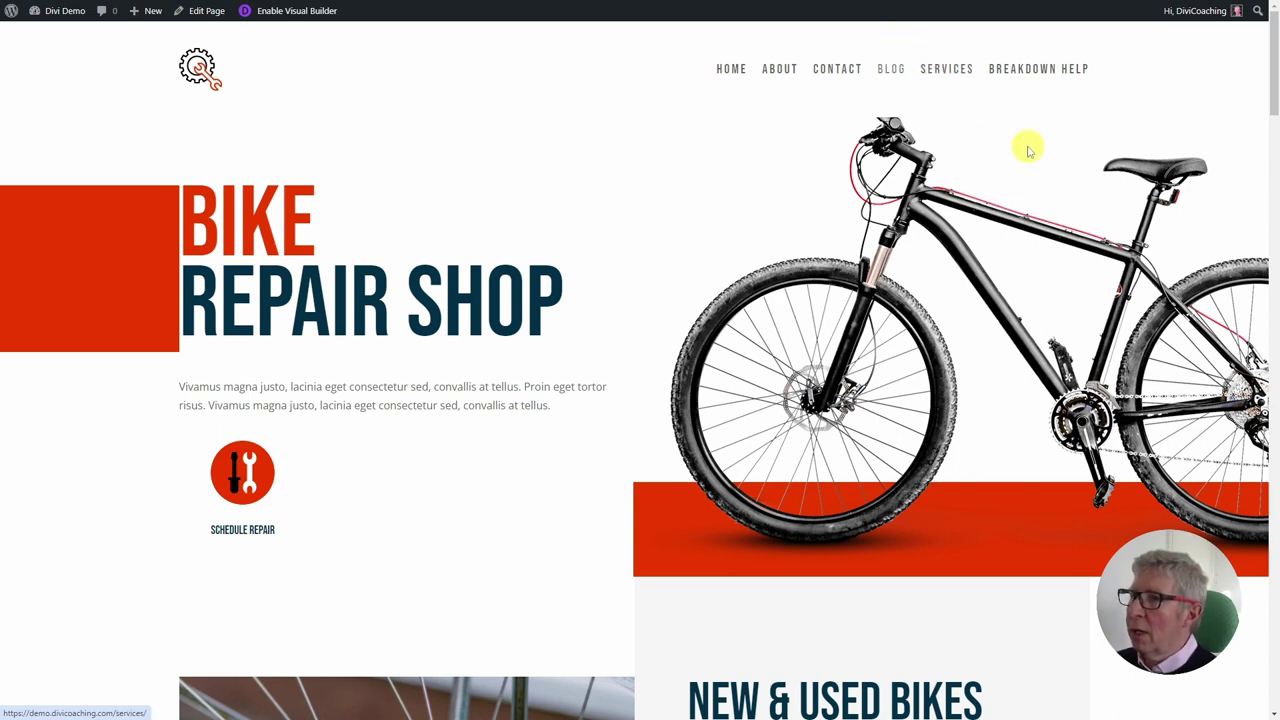
scroll(692, 312, "down", 2)
scroll(694, 314, "up", 2)
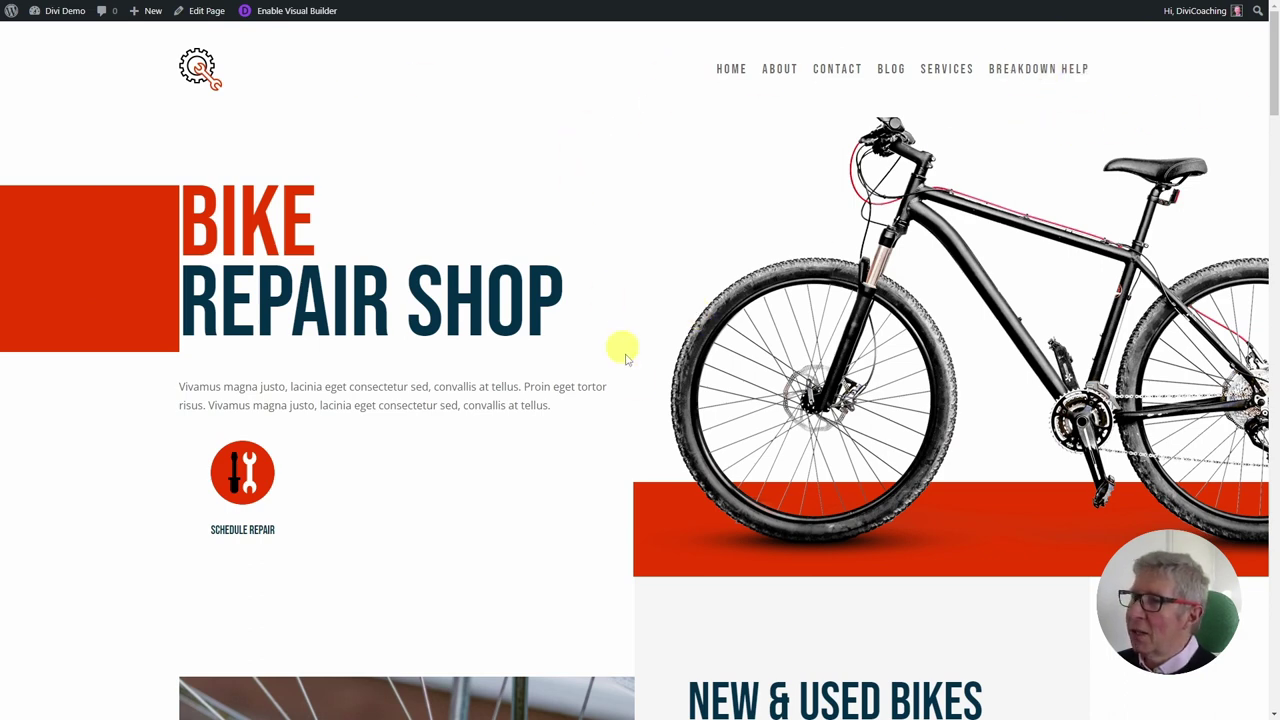
scroll(637, 388, "down", 12)
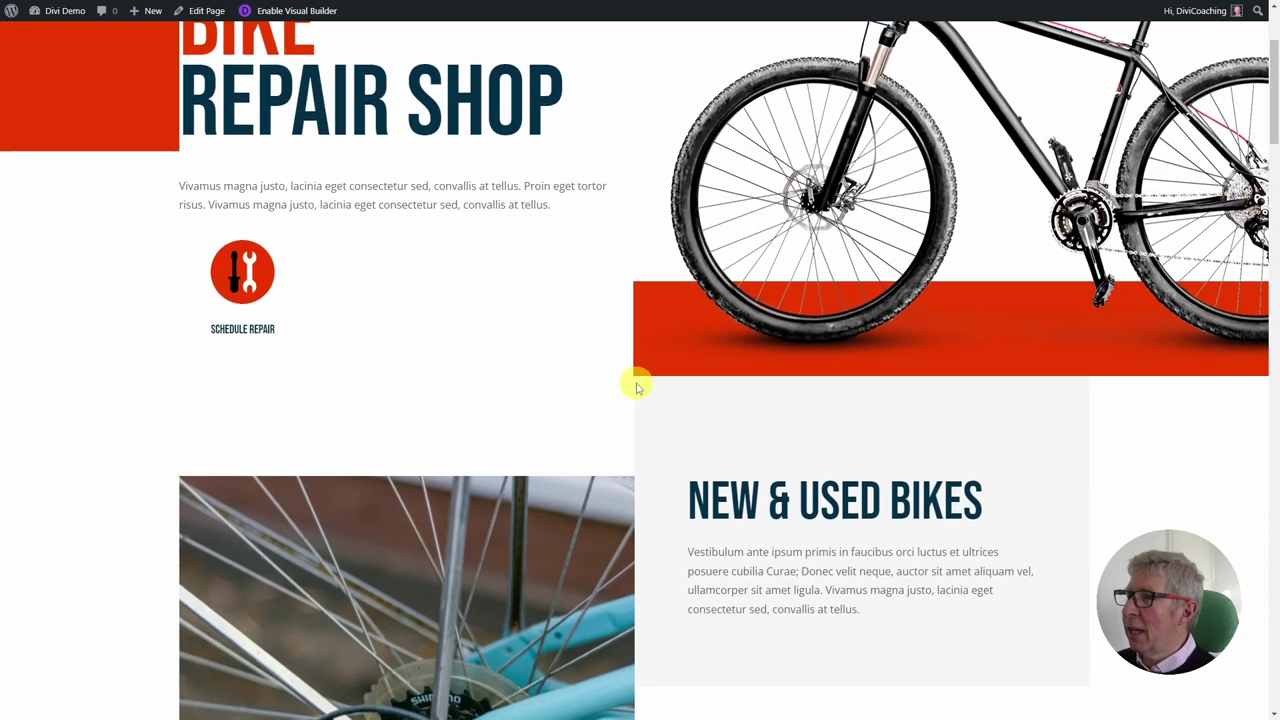
- Enable the Visual Builder on the home page and open the header template for editing
scroll(637, 388, "up", 4)
scroll(637, 387, "up", 8)
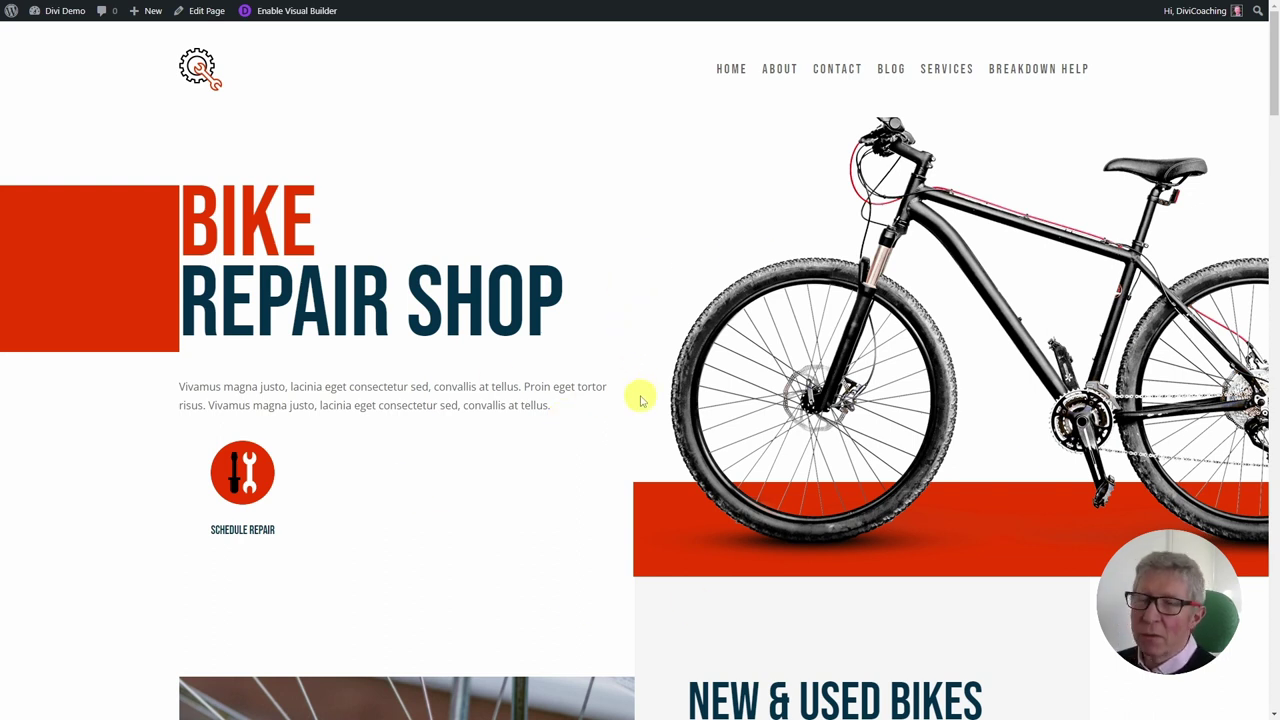
left_click(288, 12)
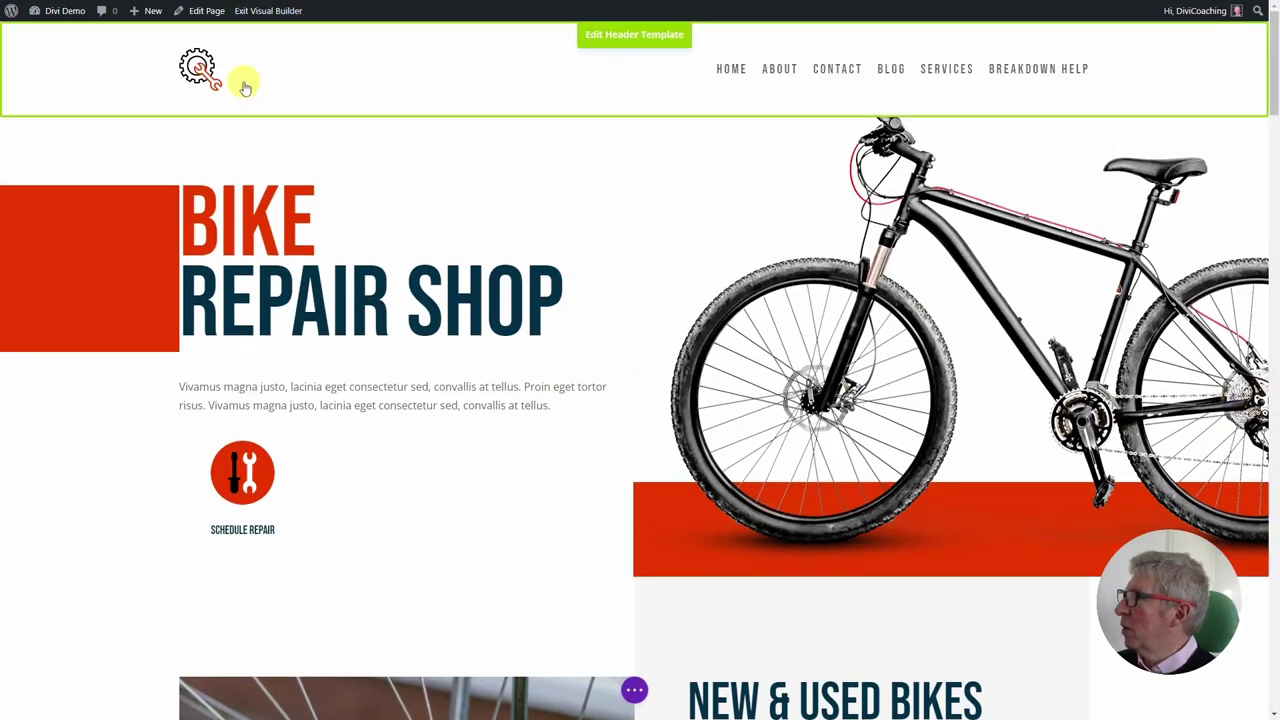
mouse_move(57, 11)
mouse_move(657, 71)
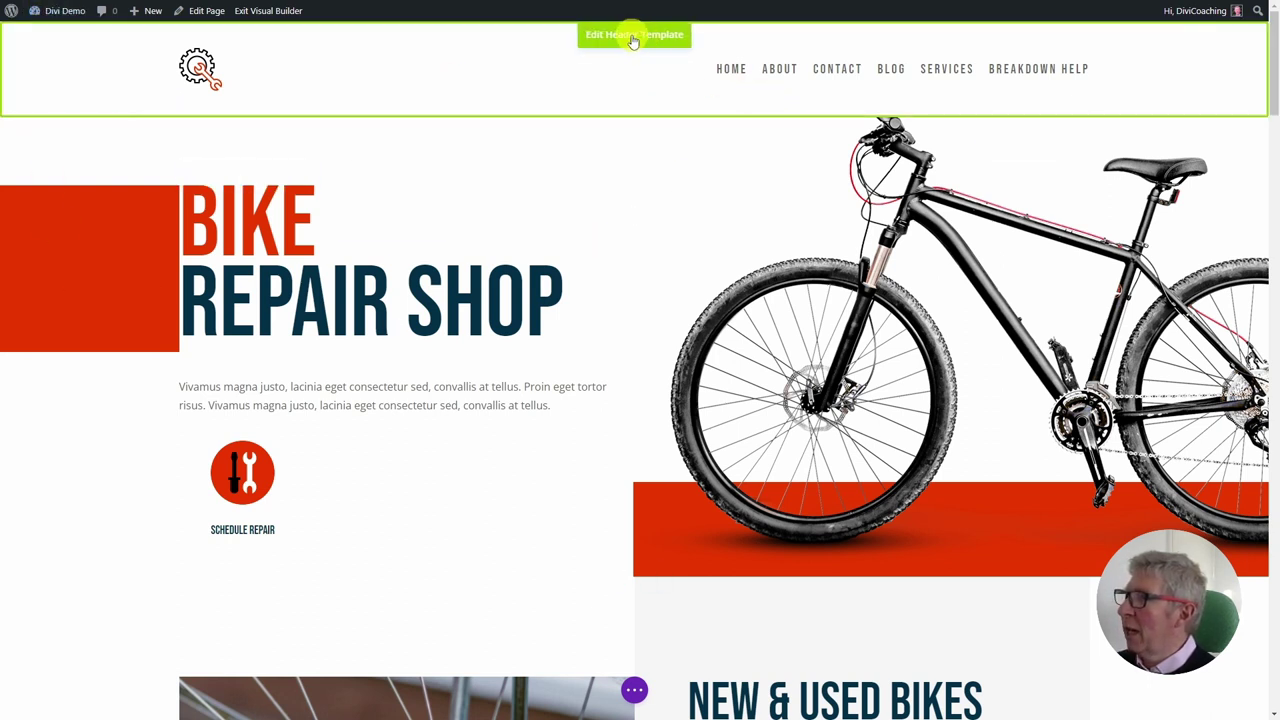
left_click(636, 38)
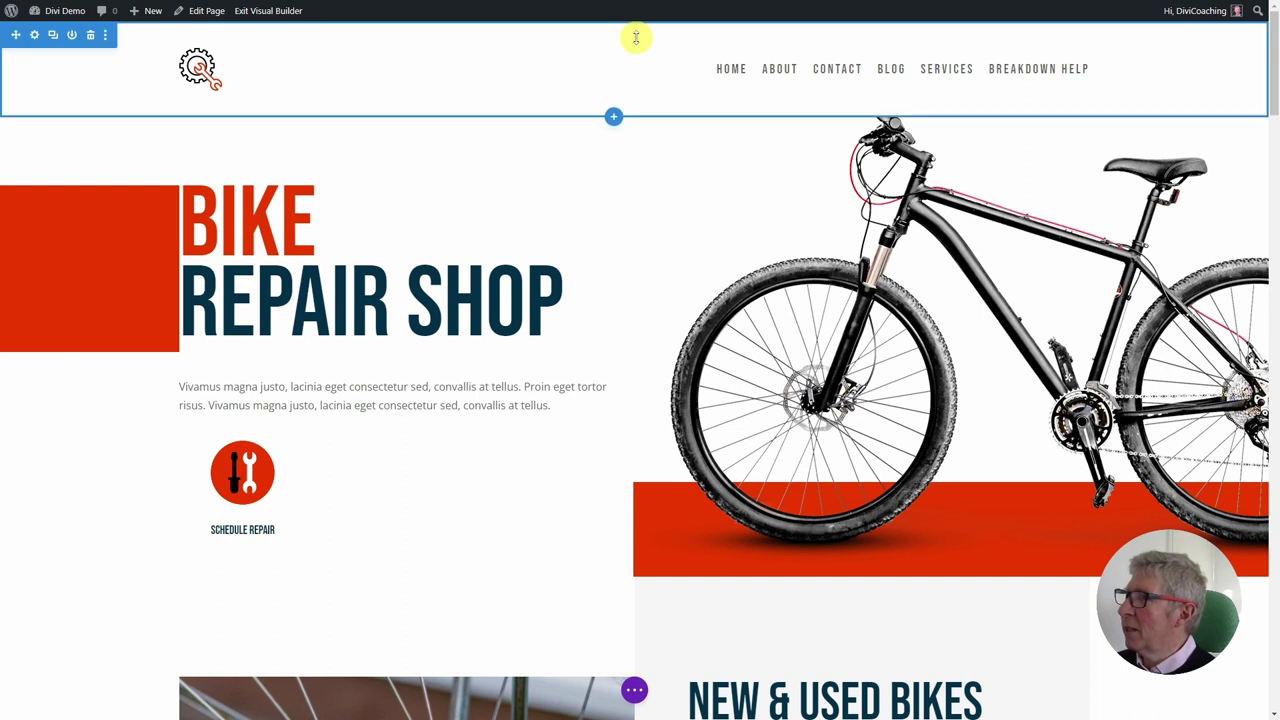
- Set the header row's maximum width to 80%, compare it with the page content, and accept the row settings
mouse_move(531, 105)
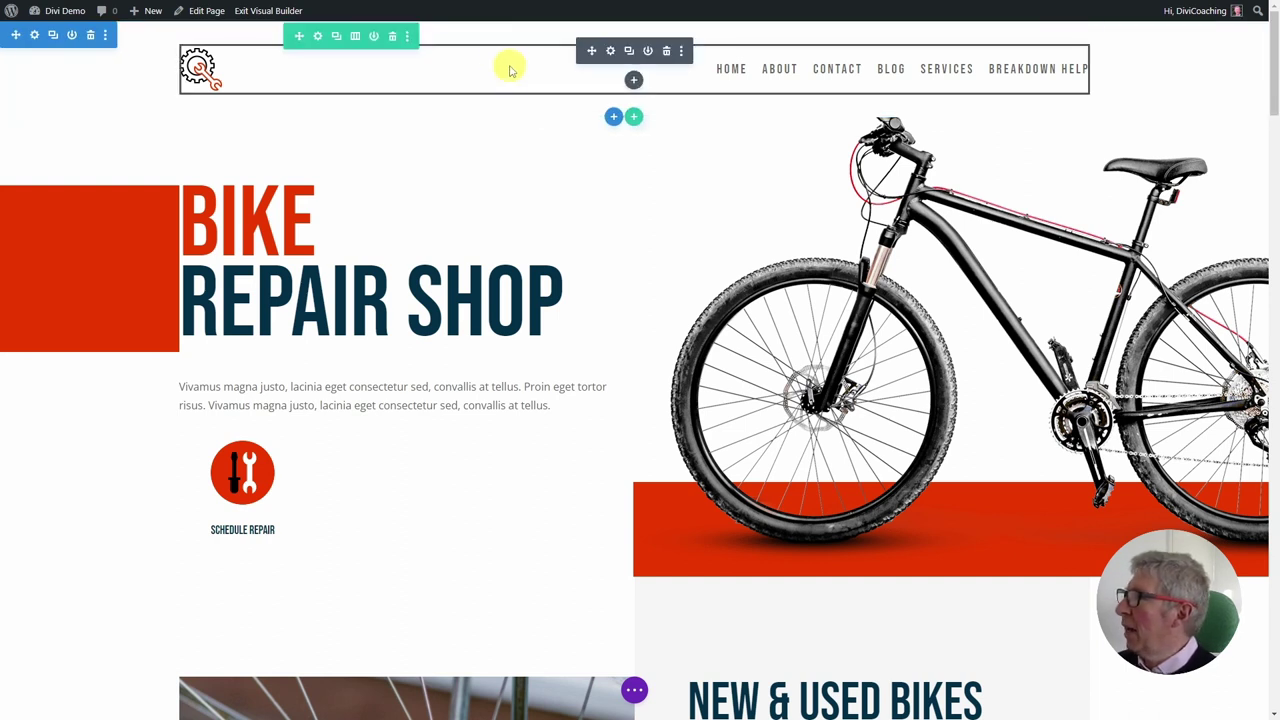
left_click(319, 38)
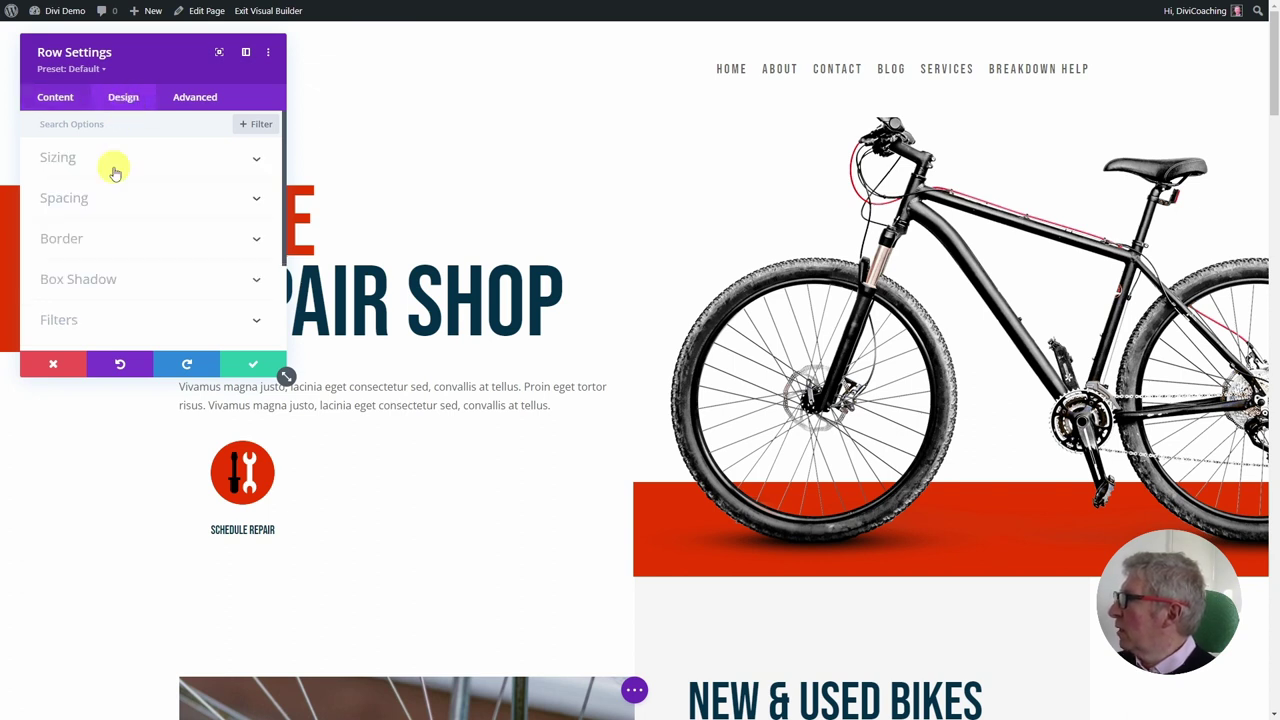
left_click(69, 167)
left_click_drag(286, 375, 309, 497)
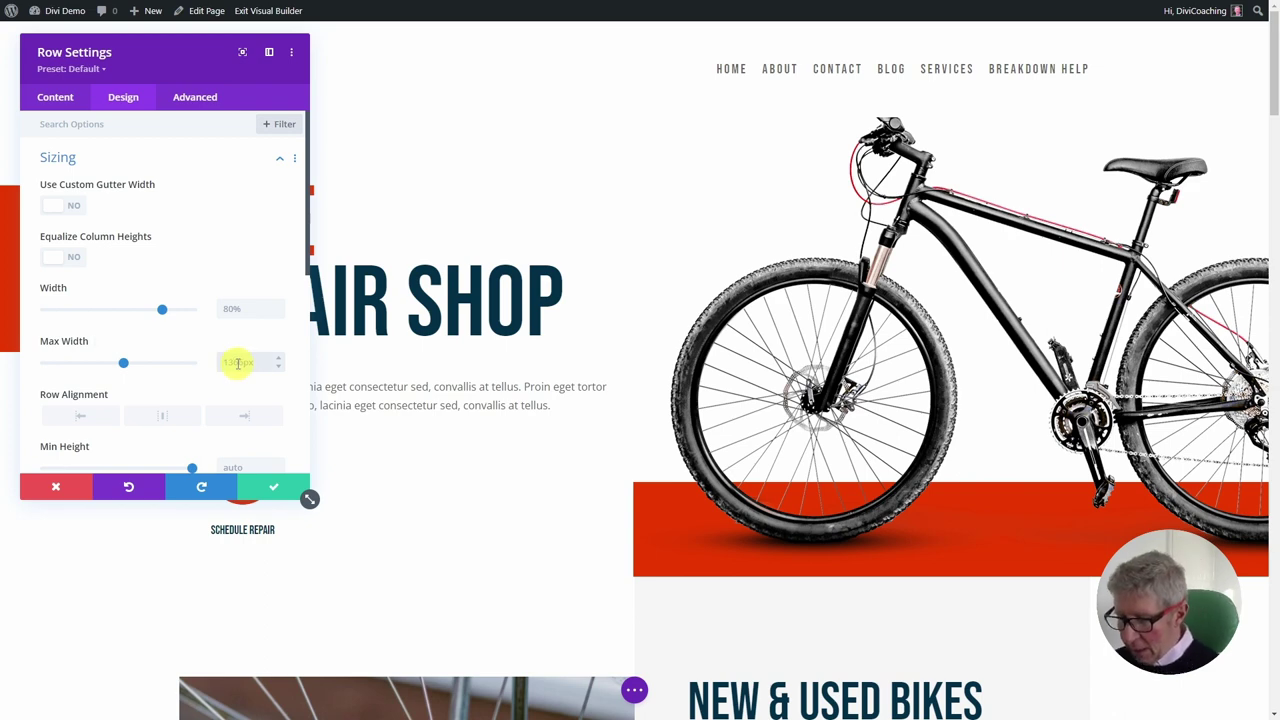
type("%")
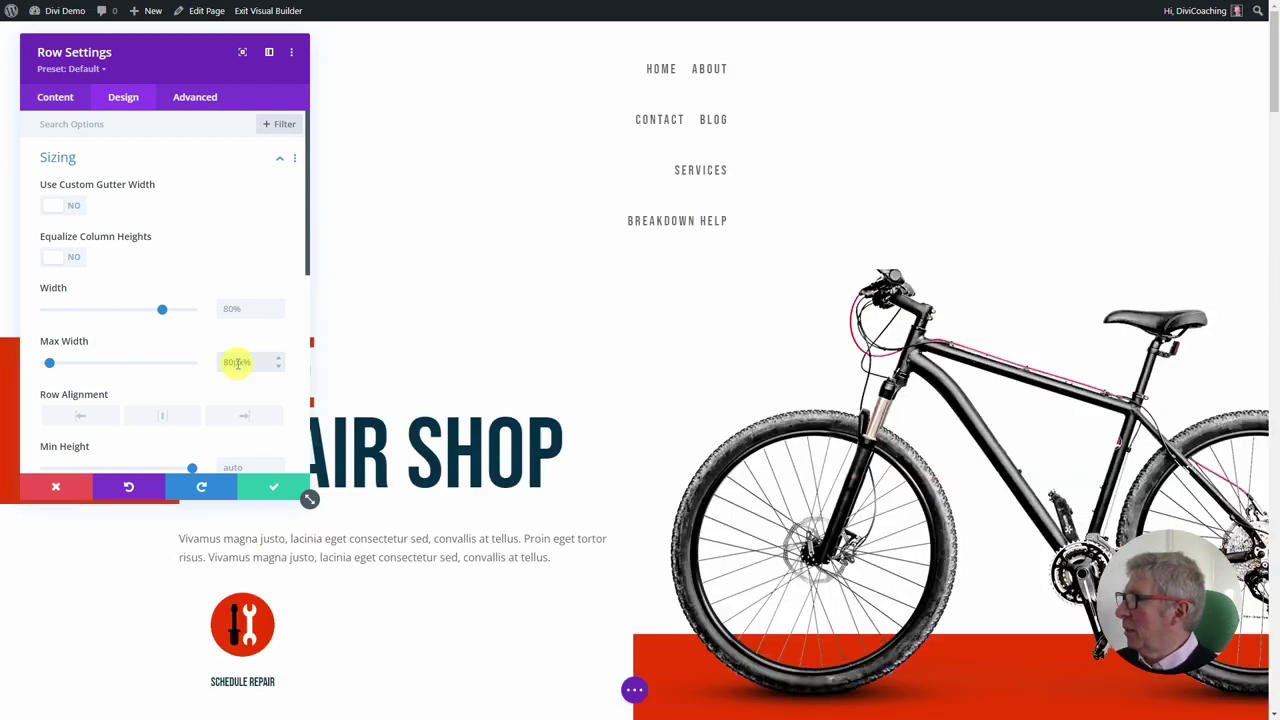
key("BackSpace")
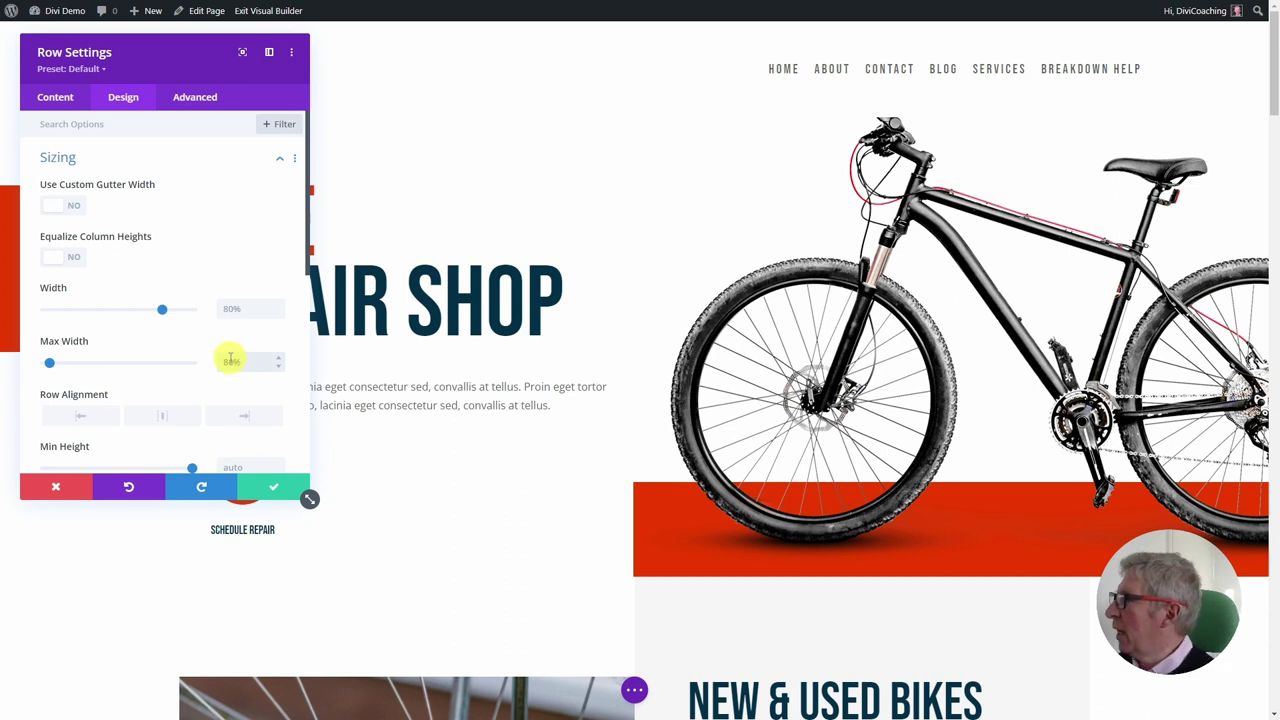
left_click_drag(137, 49, 183, 177)
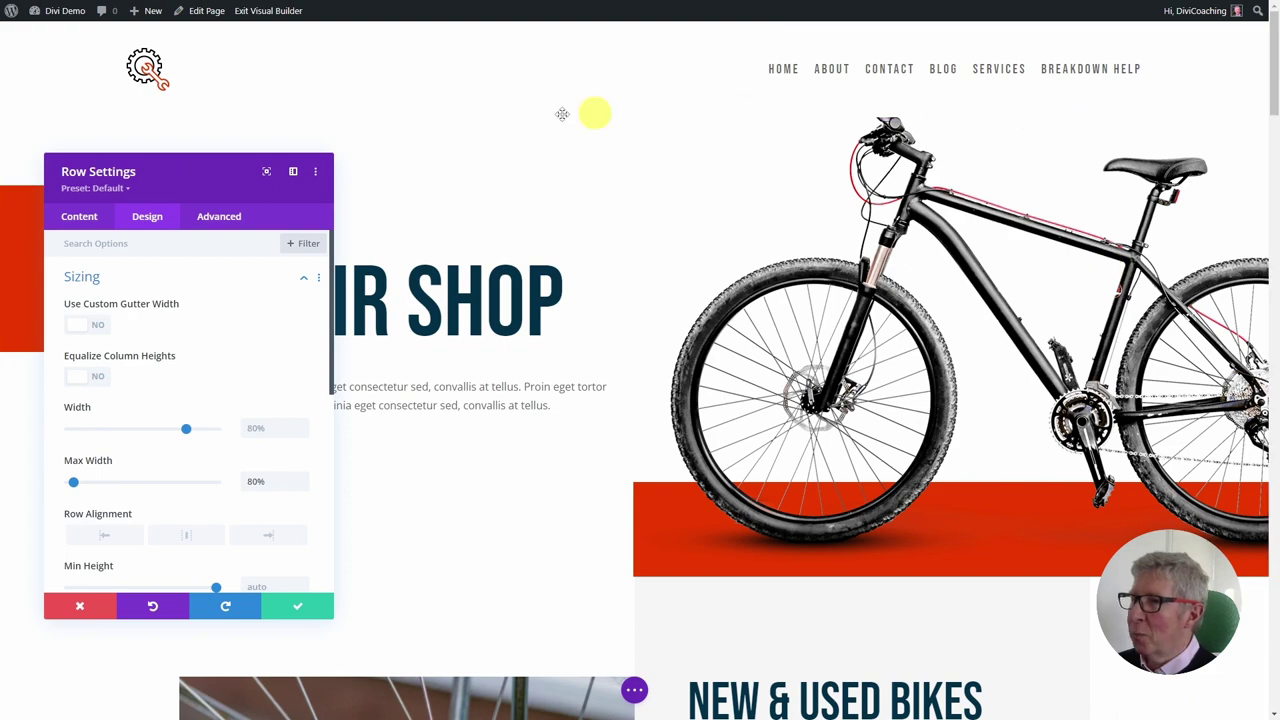
scroll(805, 410, "down", 10)
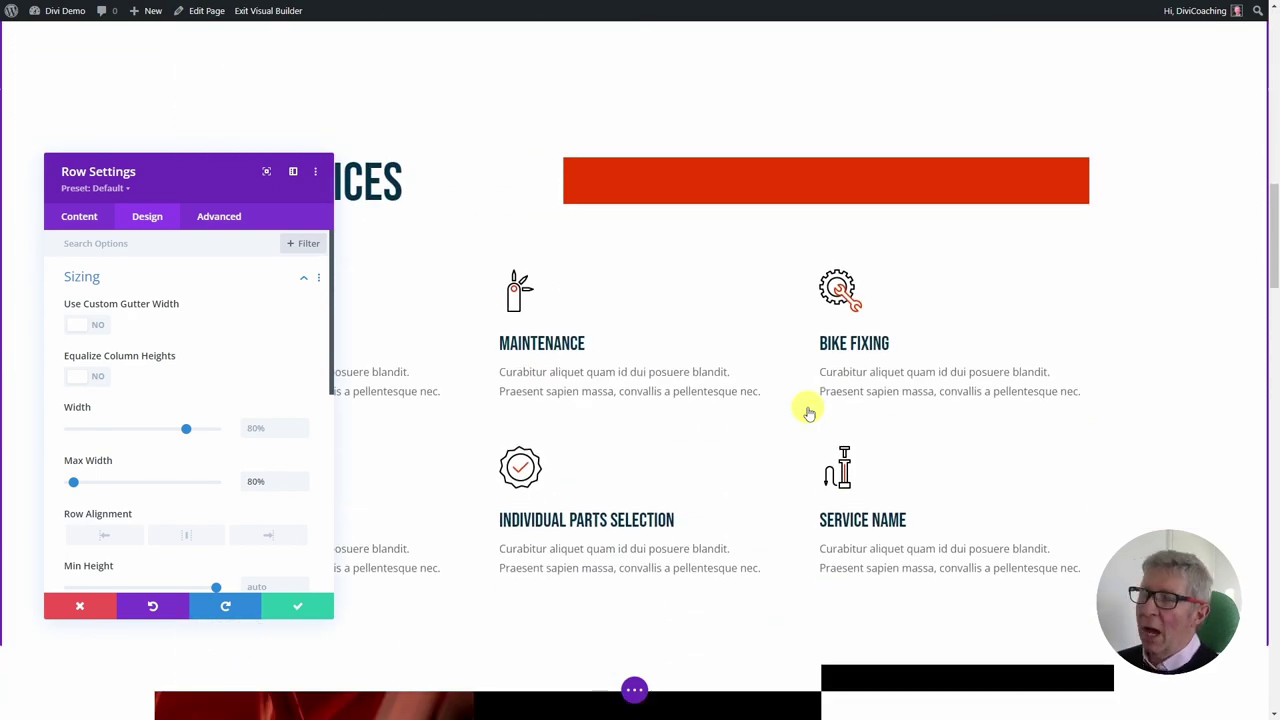
scroll(809, 413, "up", 10)
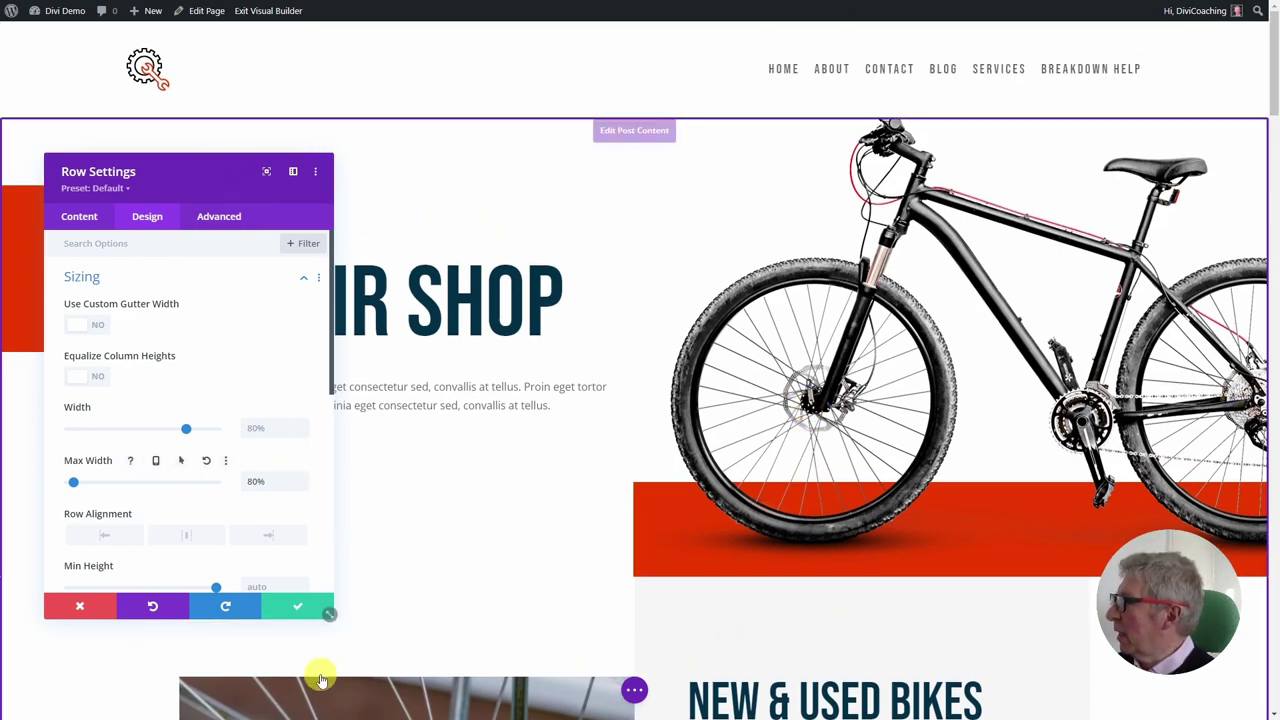
left_click(297, 606)
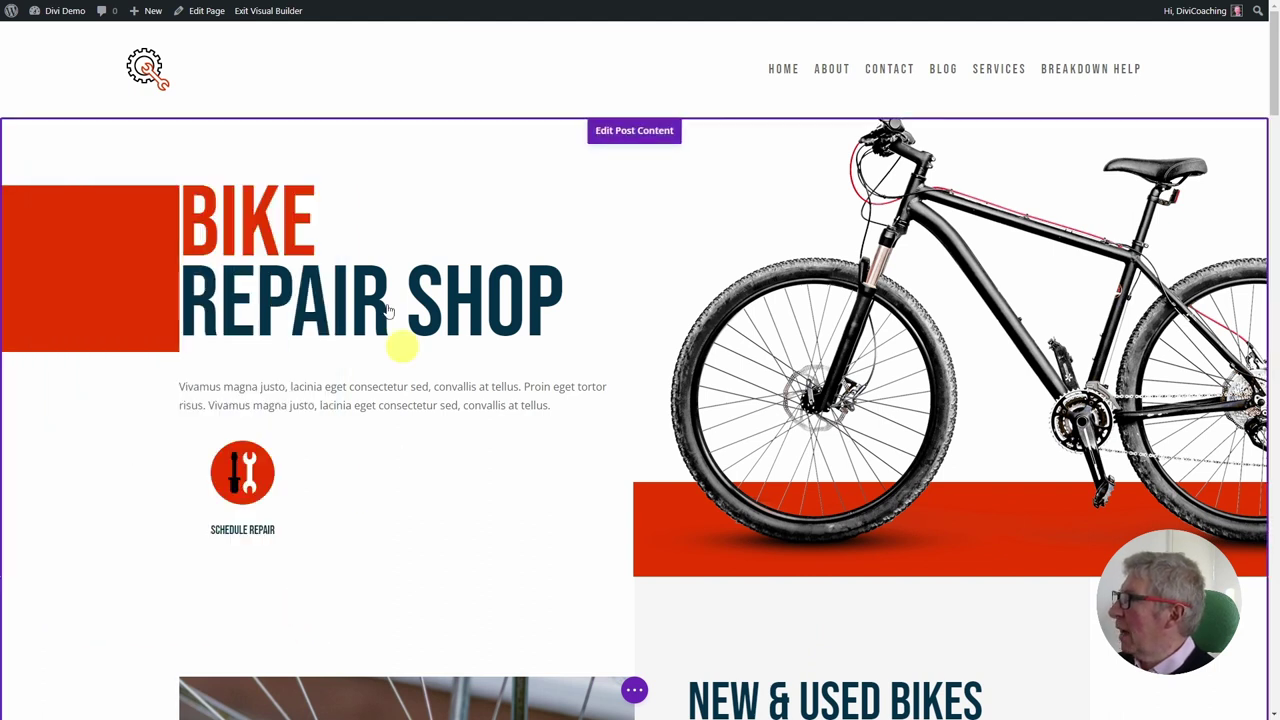
- Set the header section's sticky position to Stick to Top and accept the section settings
left_click(35, 38)
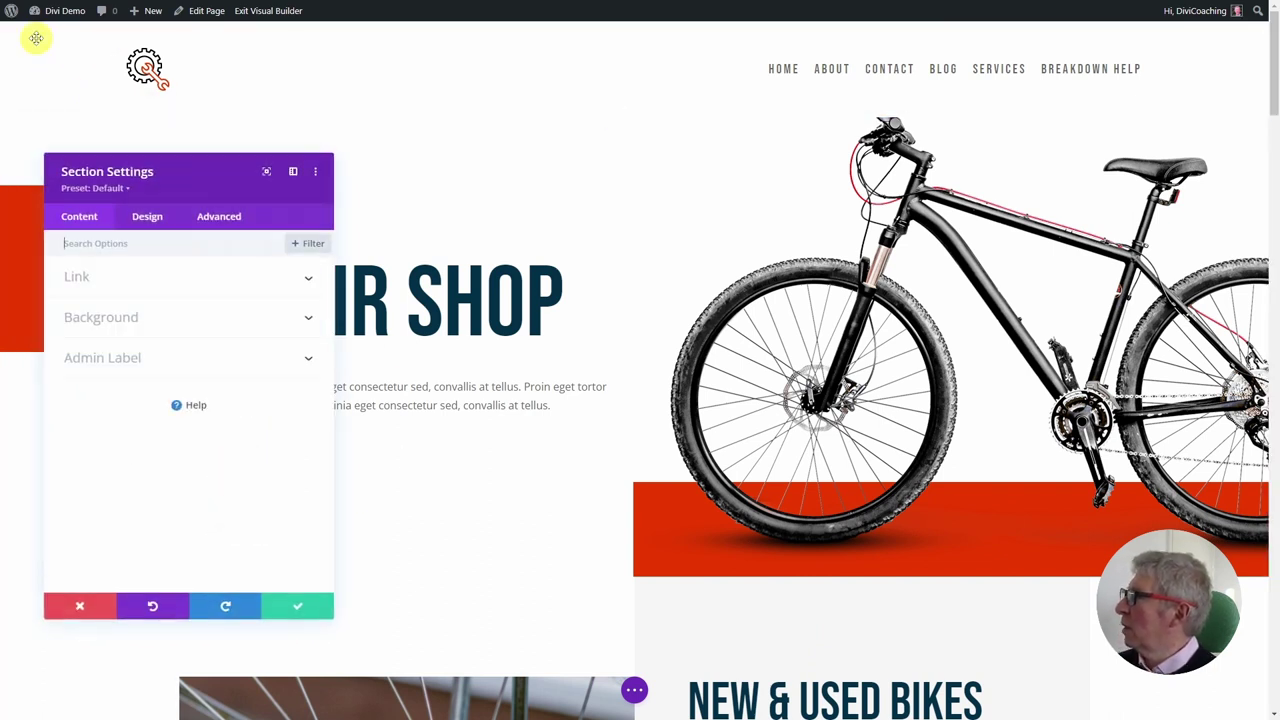
left_click(220, 217)
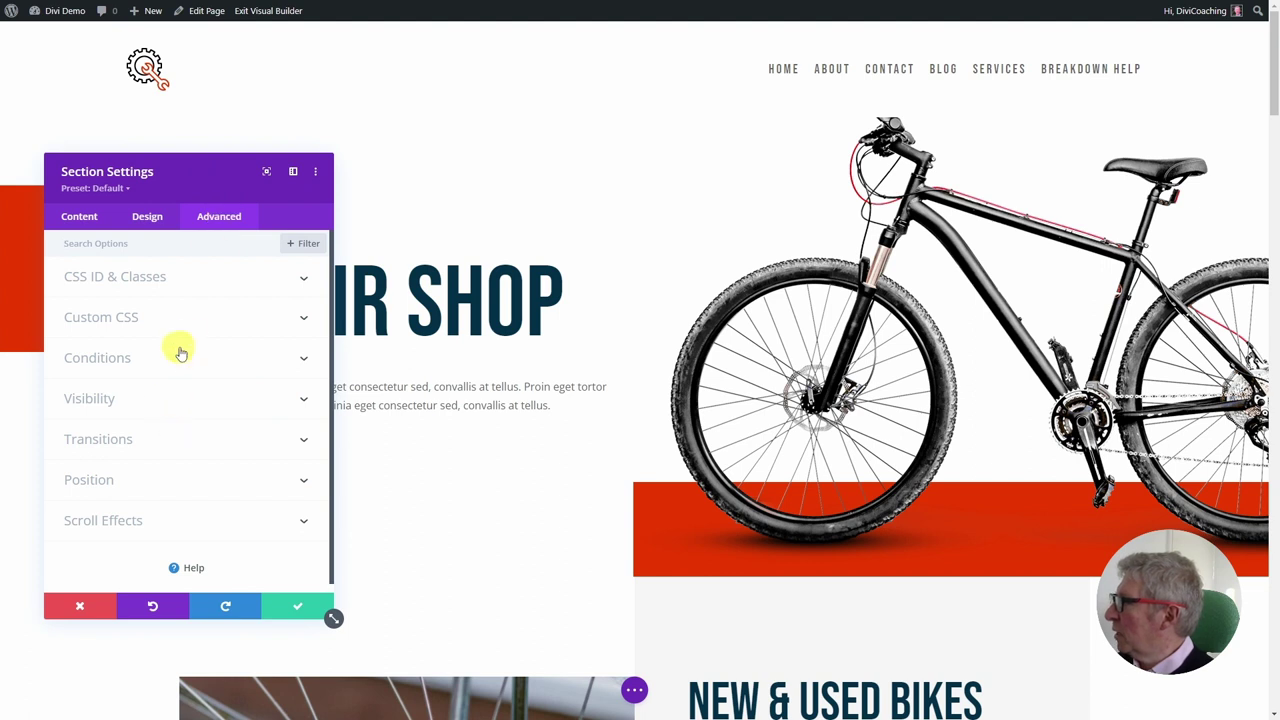
left_click(121, 521)
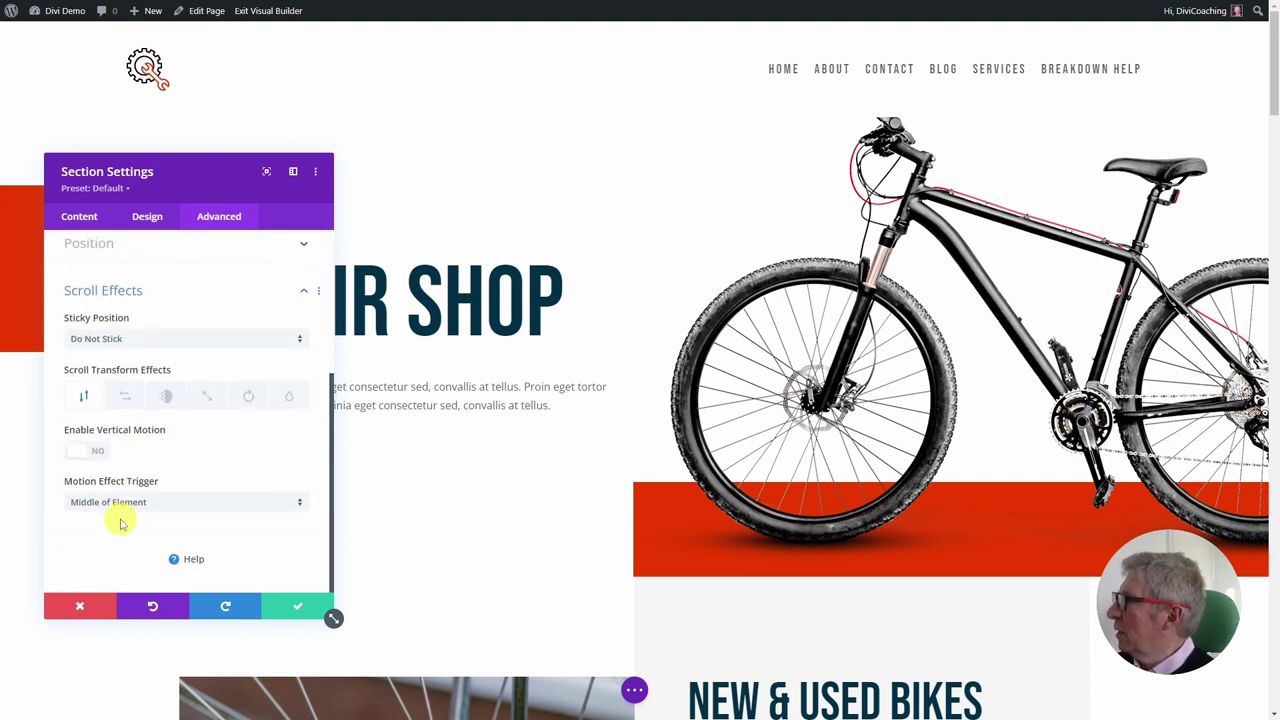
left_click(145, 341)
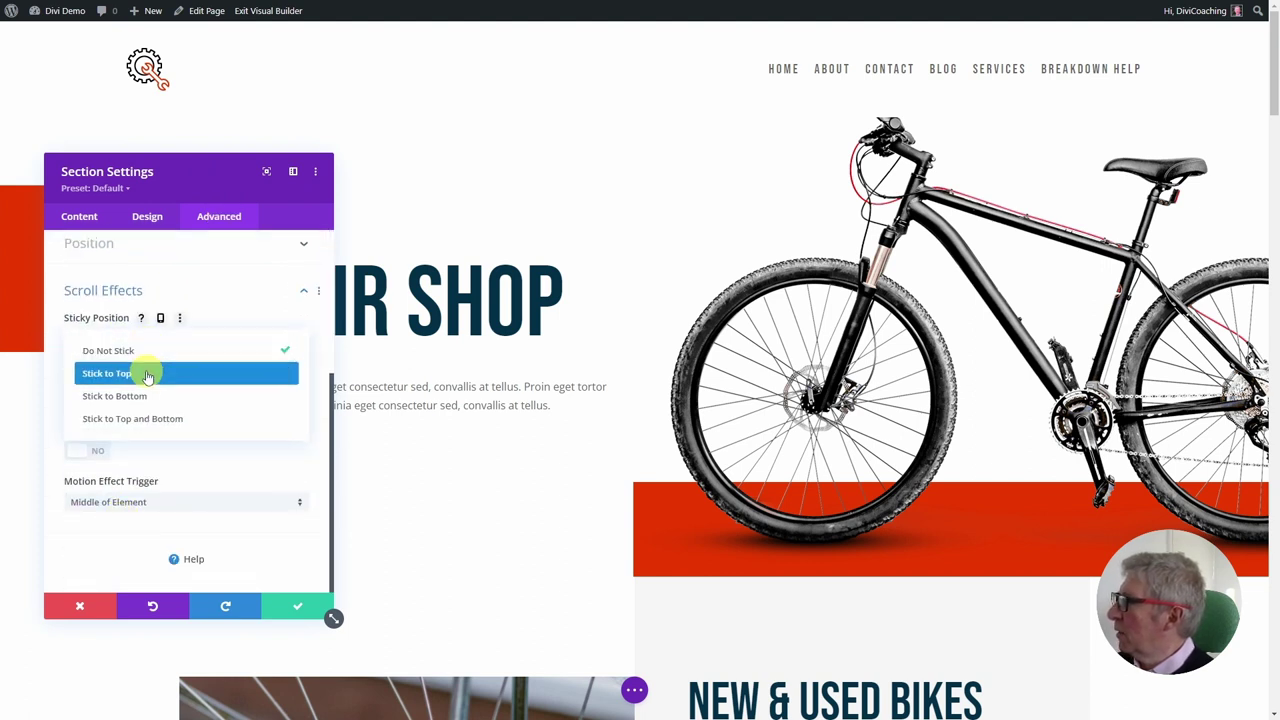
left_click(146, 371)
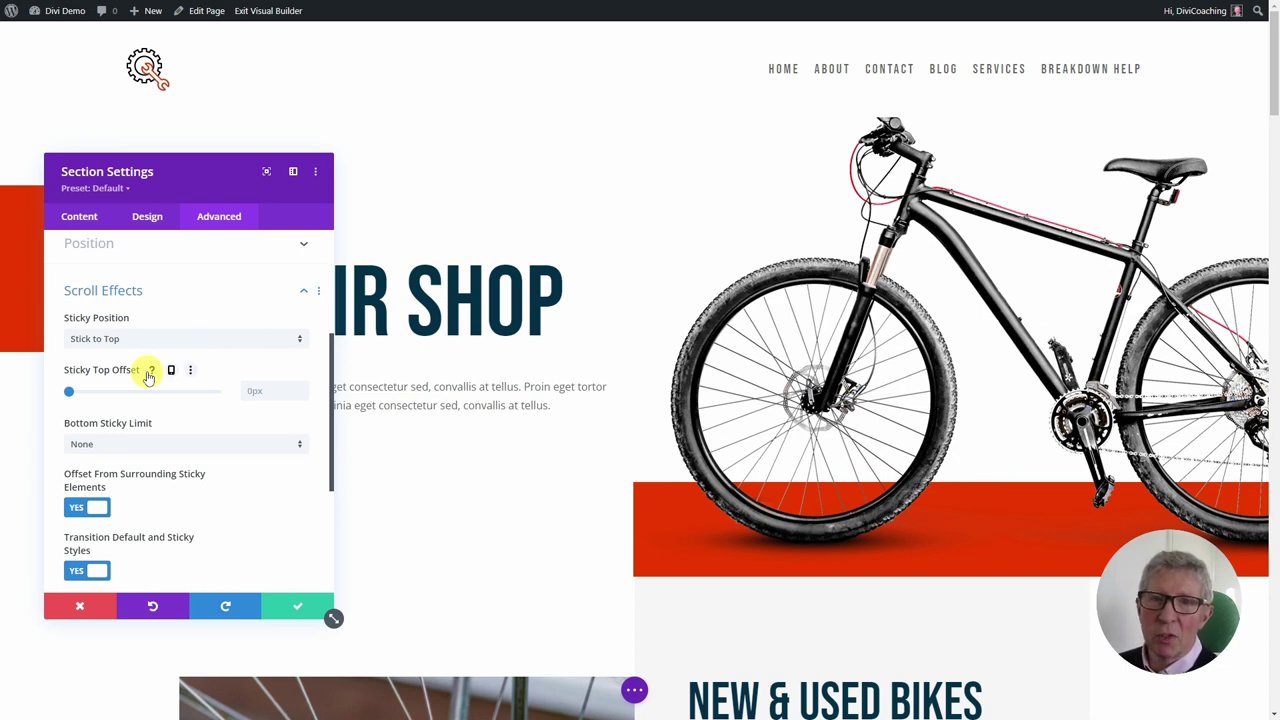
left_click(296, 606)
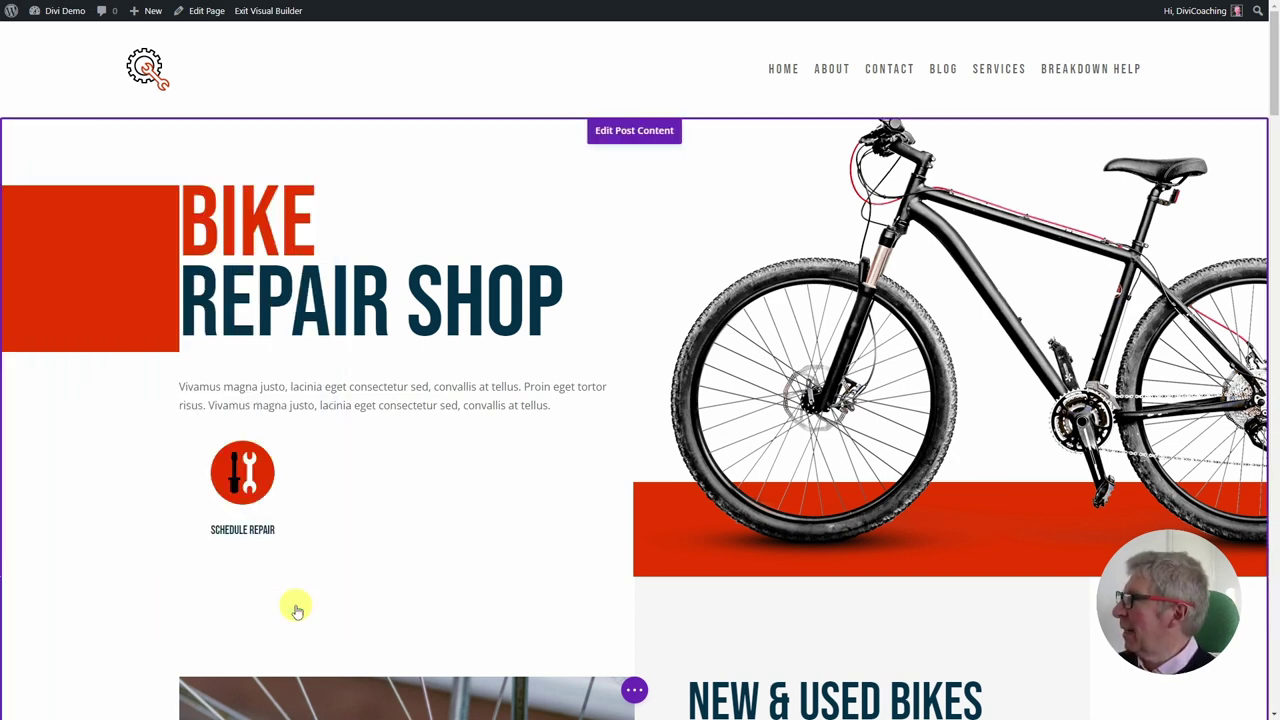
- Check how the sticky header behaves over the page content while moving down and back up the page
scroll(470, 413, "down", 3)
scroll(470, 413, "up", 3)
scroll(470, 413, "down", 5)
scroll(470, 413, "down", 5)
scroll(470, 410, "up", 1)
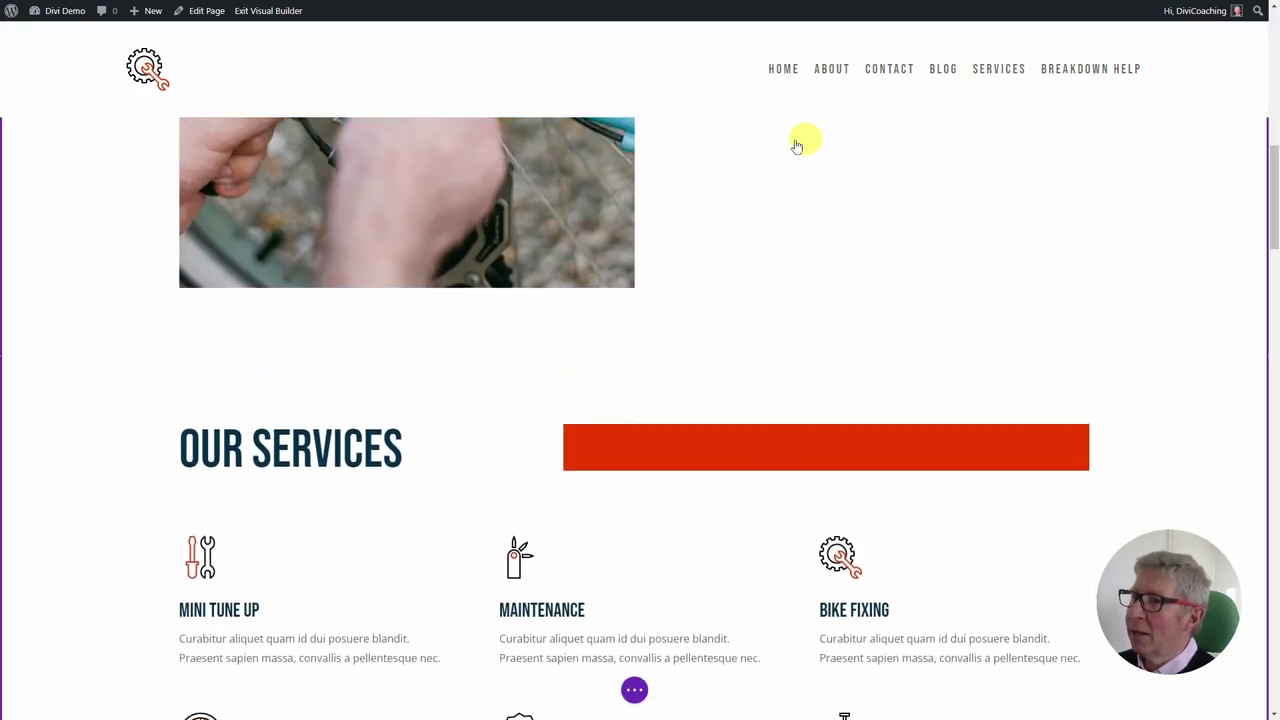
scroll(671, 341, "up", 5)
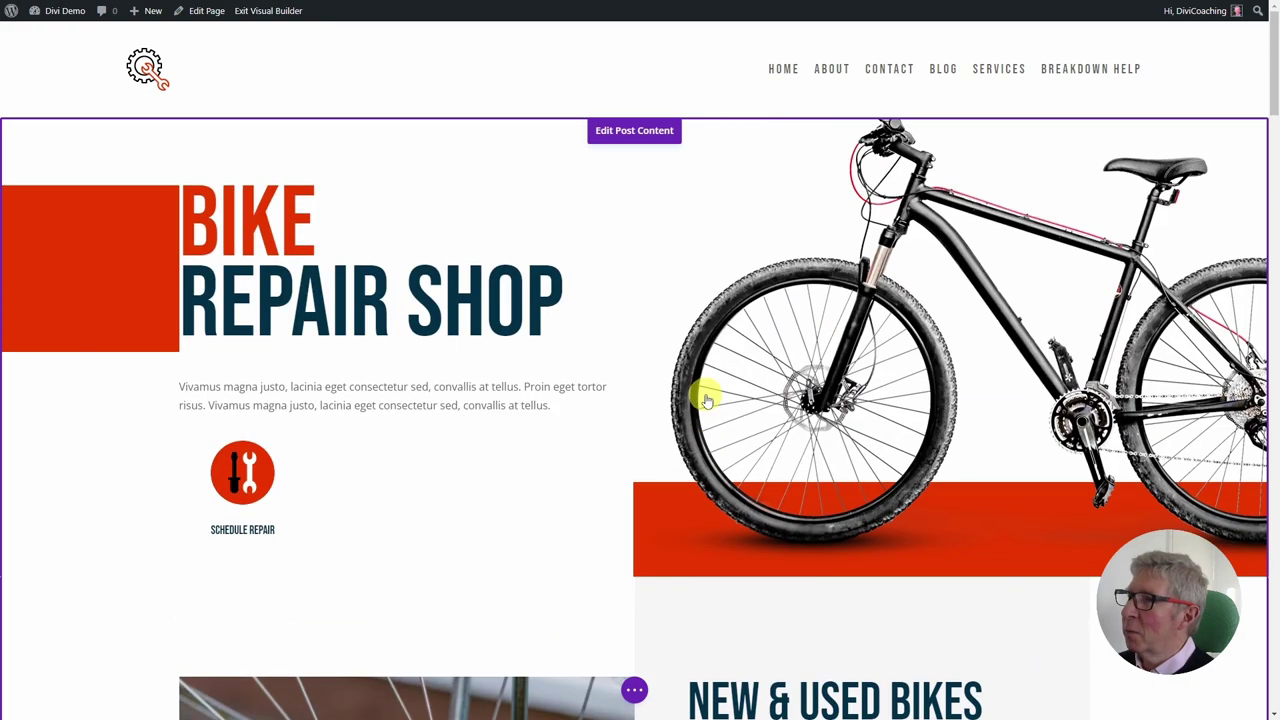
scroll(705, 400, "down", 6)
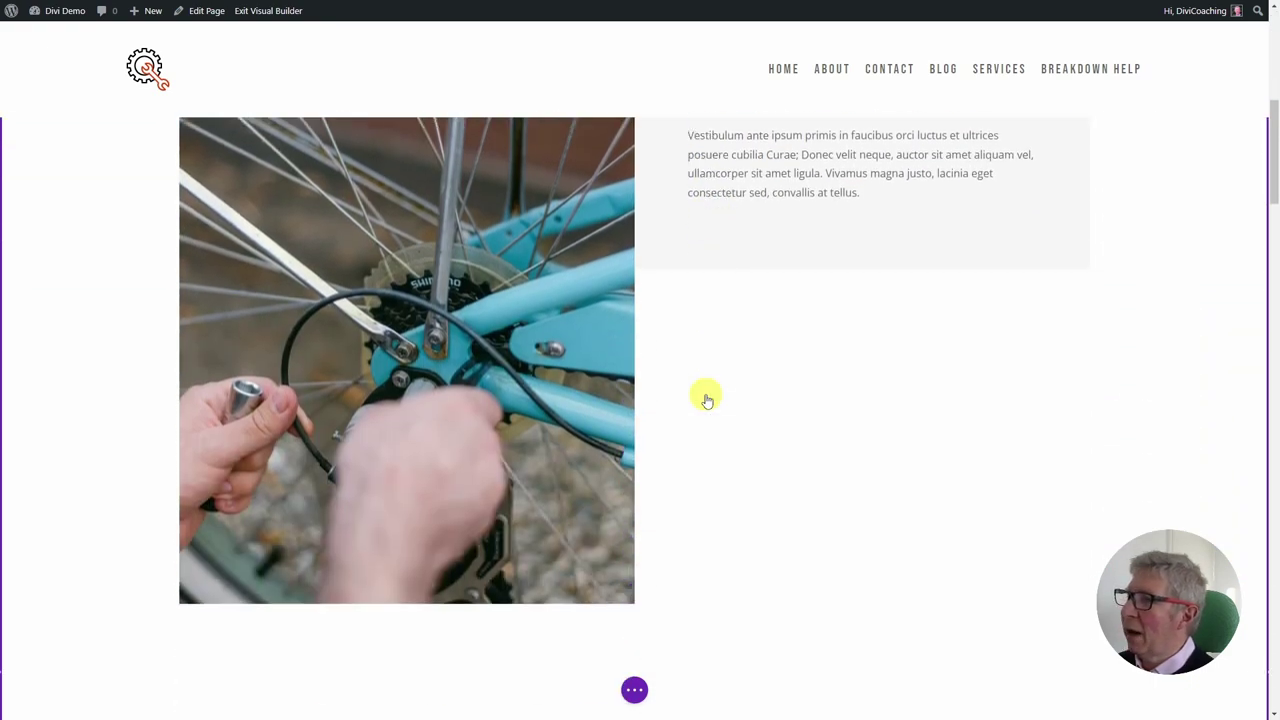
scroll(705, 400, "down", 4)
scroll(705, 400, "down", 4)
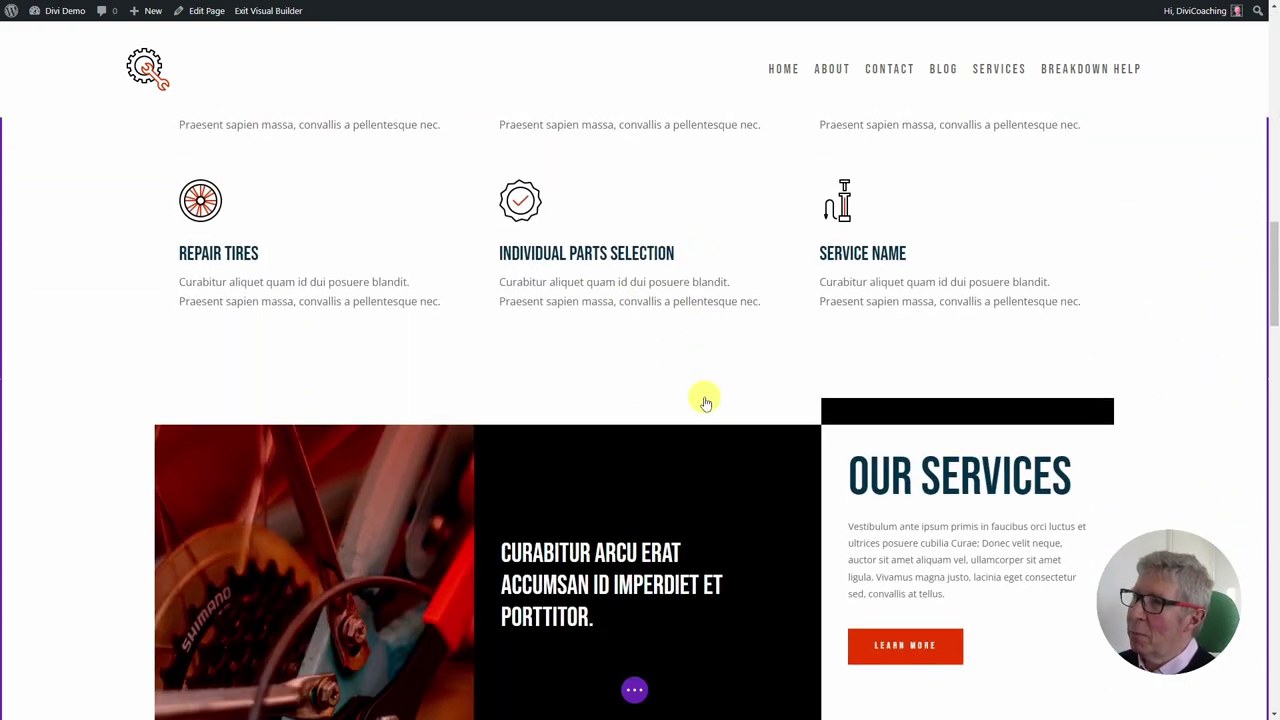
scroll(705, 400, "up", 10)
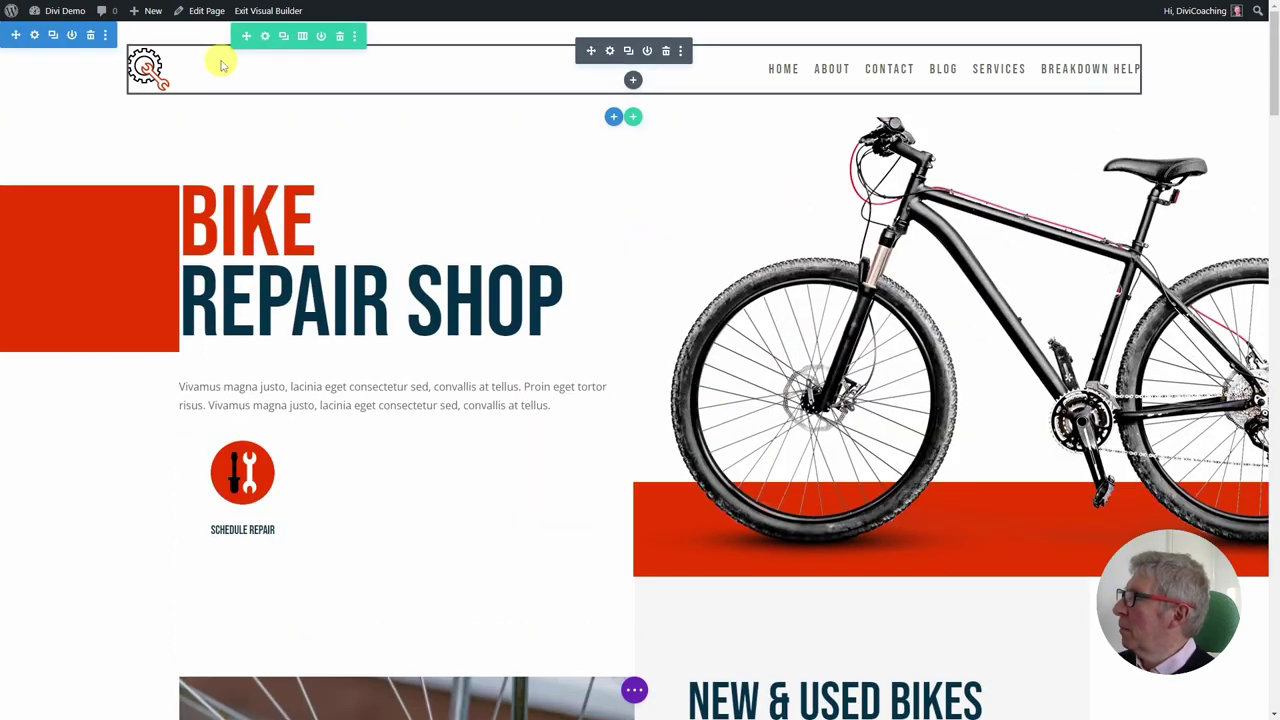
- Add the bottom-edge box shadow preset to the header section, fade its color to rgba(0,0,0,0.06), and accept the settings
left_click(36, 39)
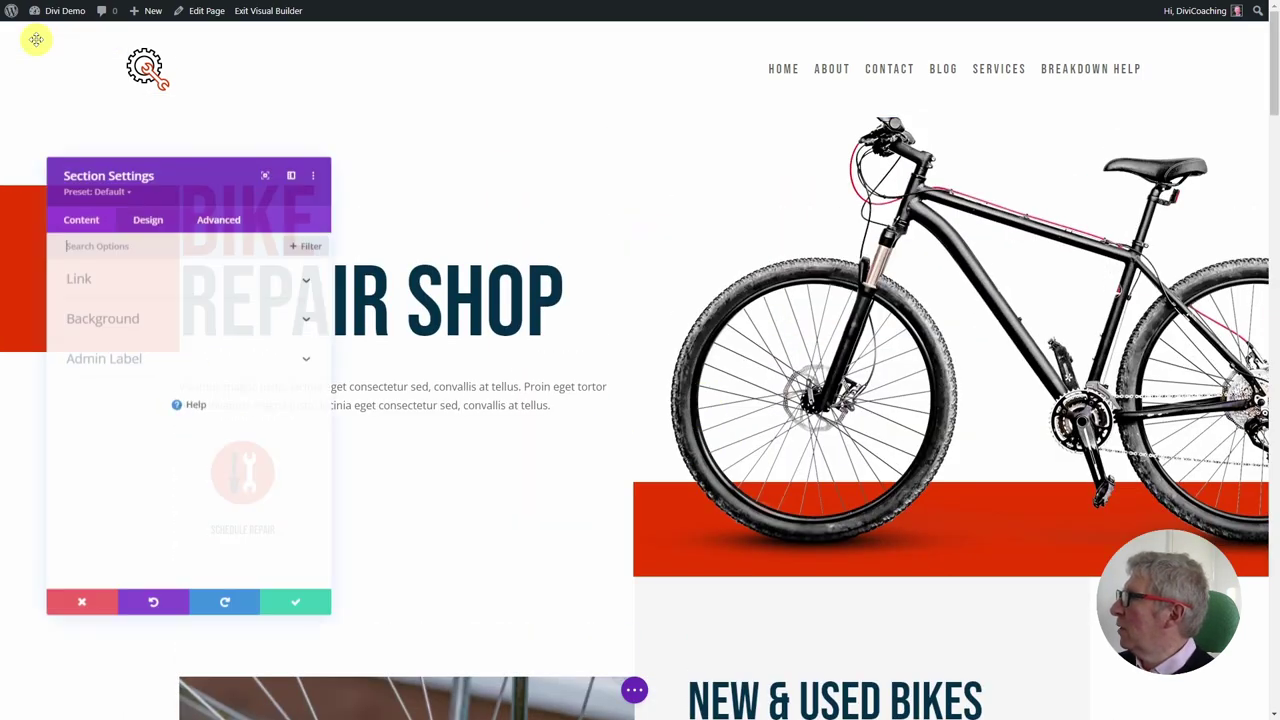
left_click(145, 222)
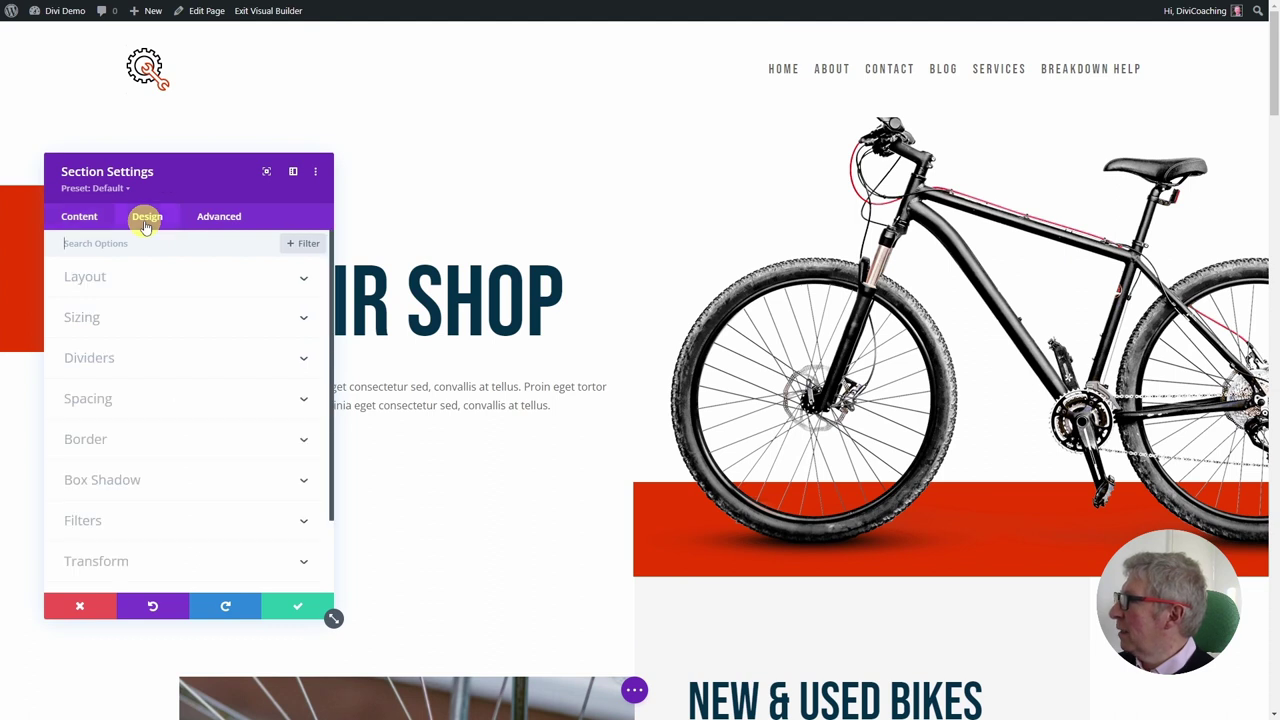
left_click(109, 483)
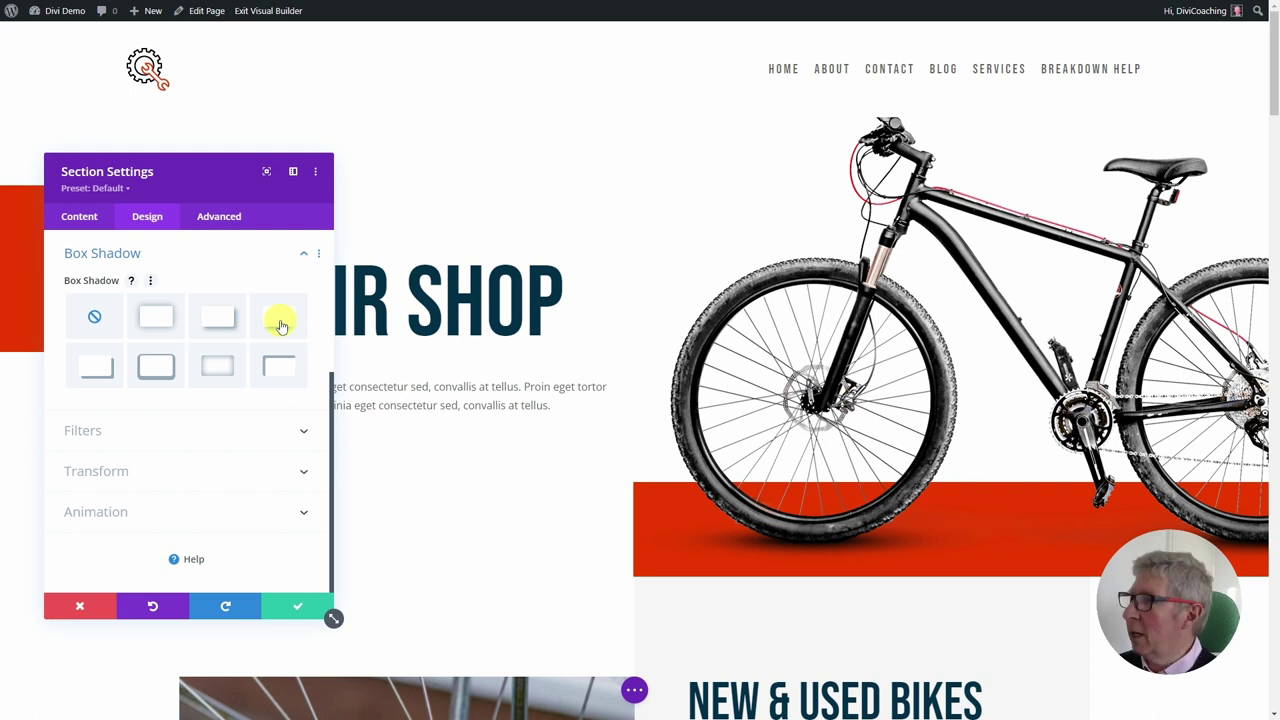
left_click(281, 326)
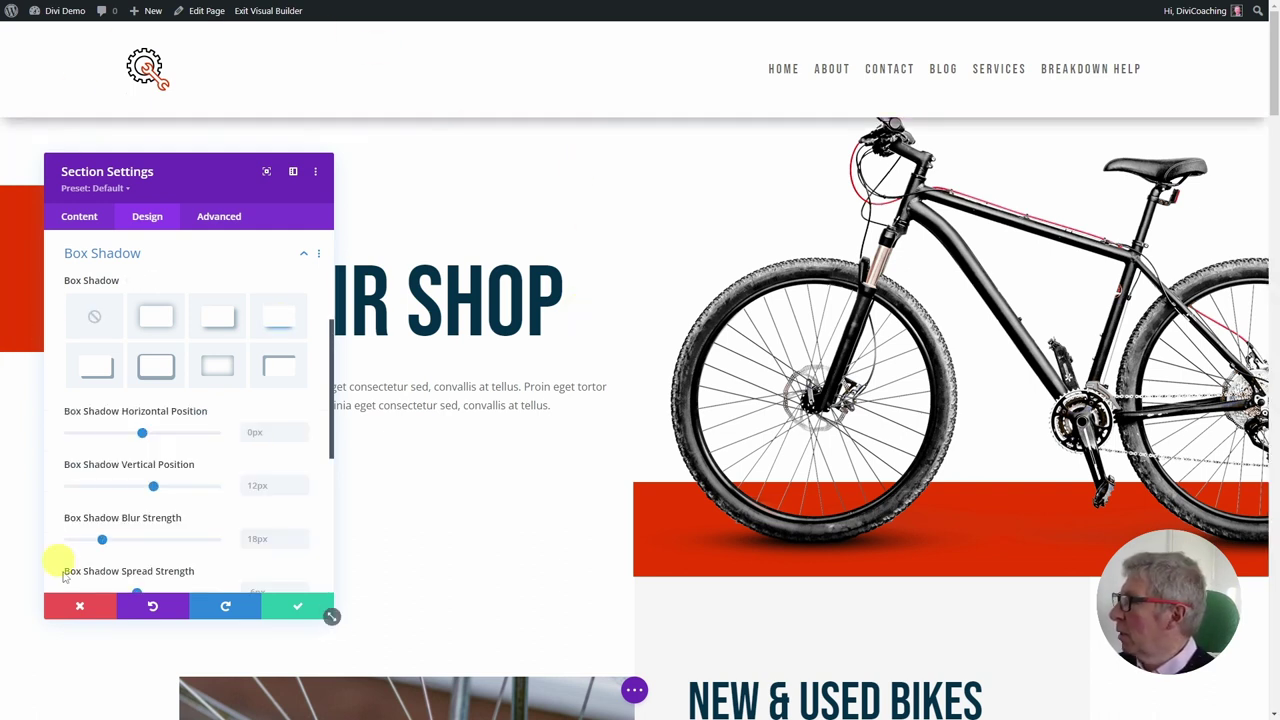
scroll(225, 430, "down", 1)
scroll(226, 435, "down", 2)
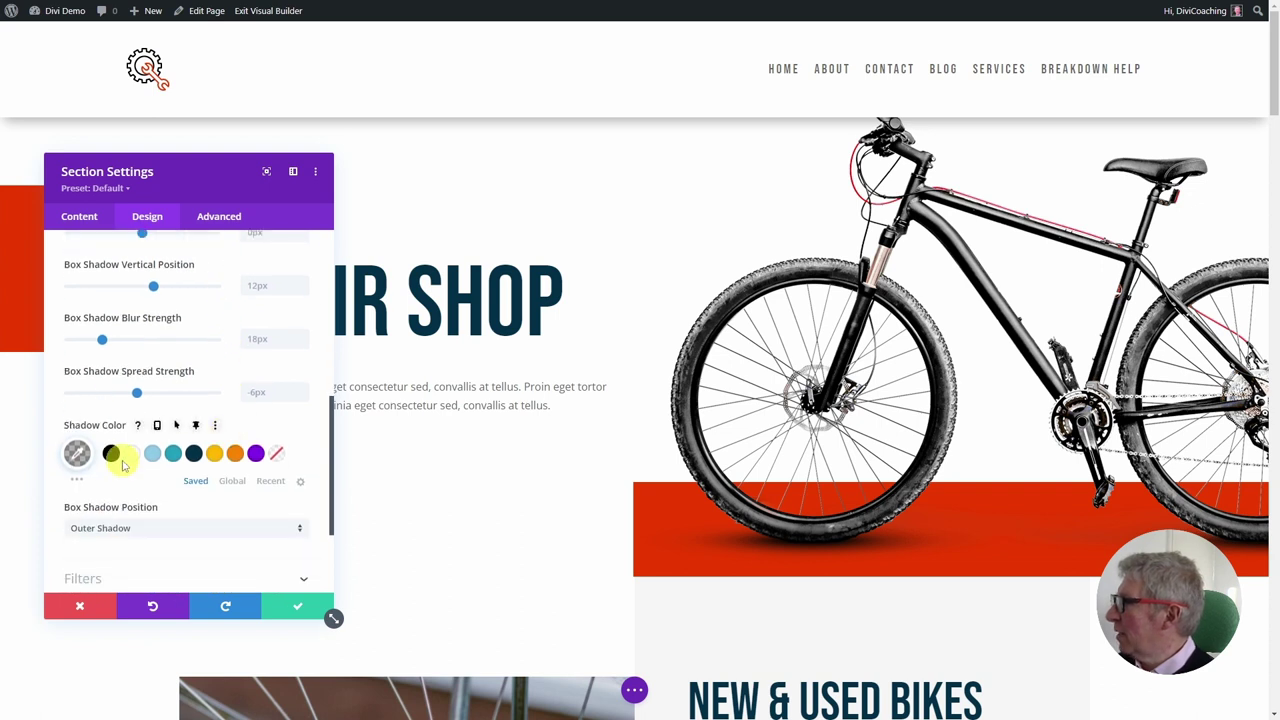
left_click(78, 456)
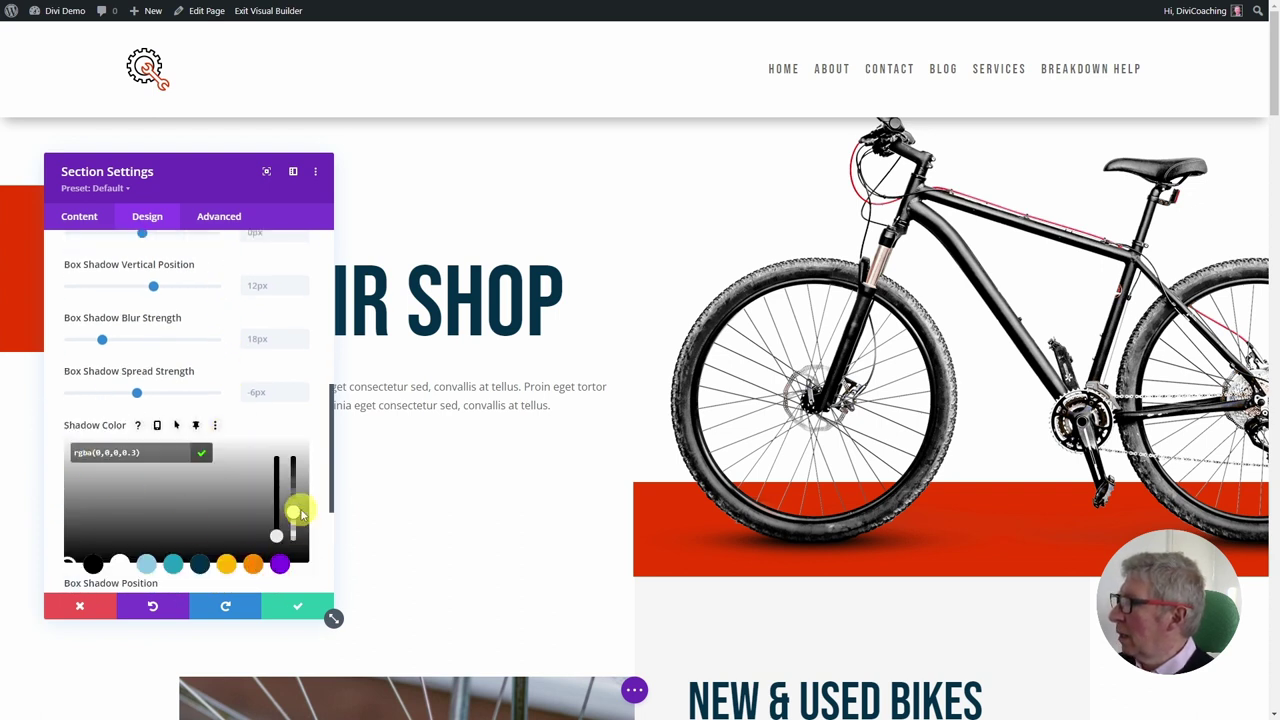
left_click_drag(292, 512, 297, 530)
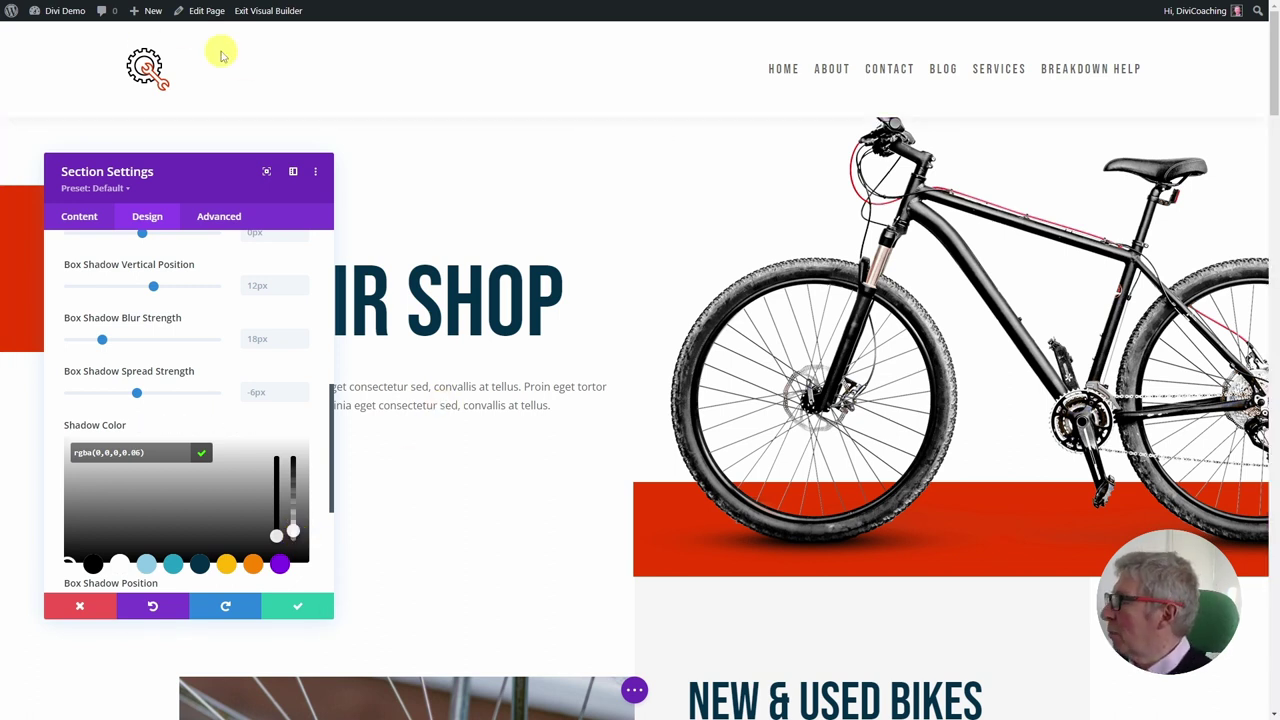
left_click(297, 606)
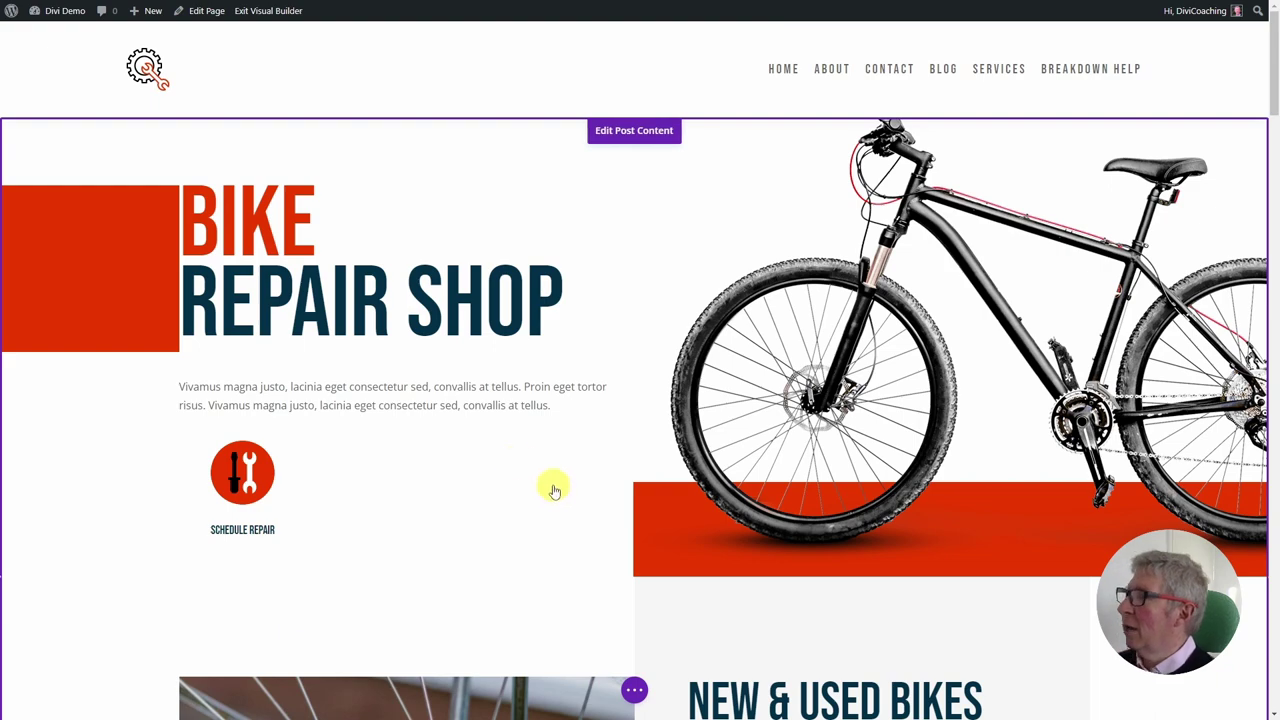
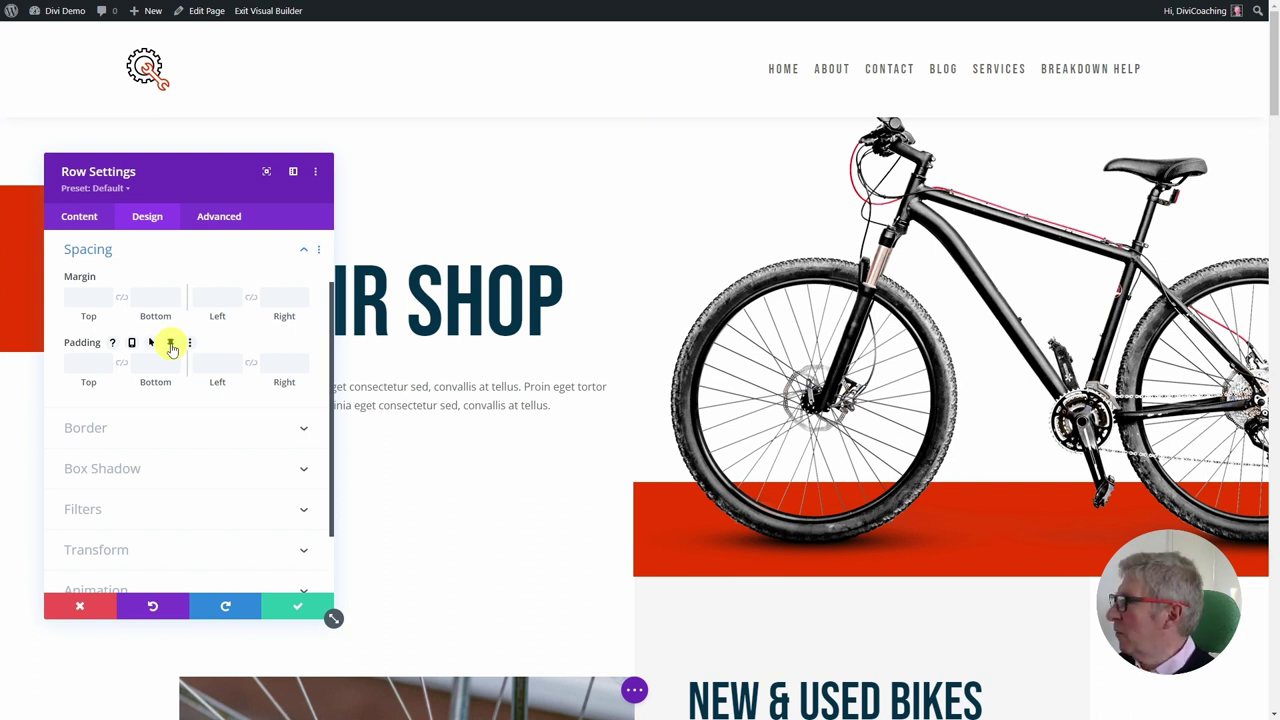
- Set the header row's linked top and bottom padding to 1% by default and 0% when sticky, accept, and check the header over the scrolled page
left_click(171, 344)
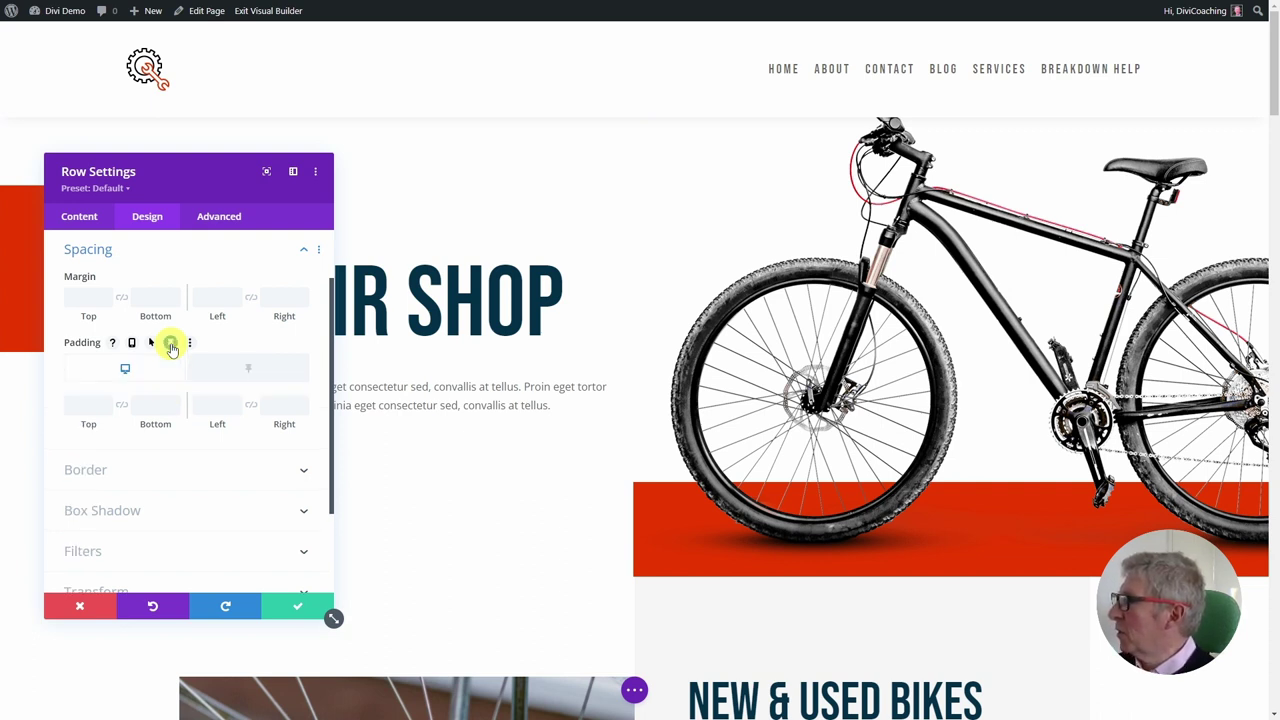
left_click(171, 344)
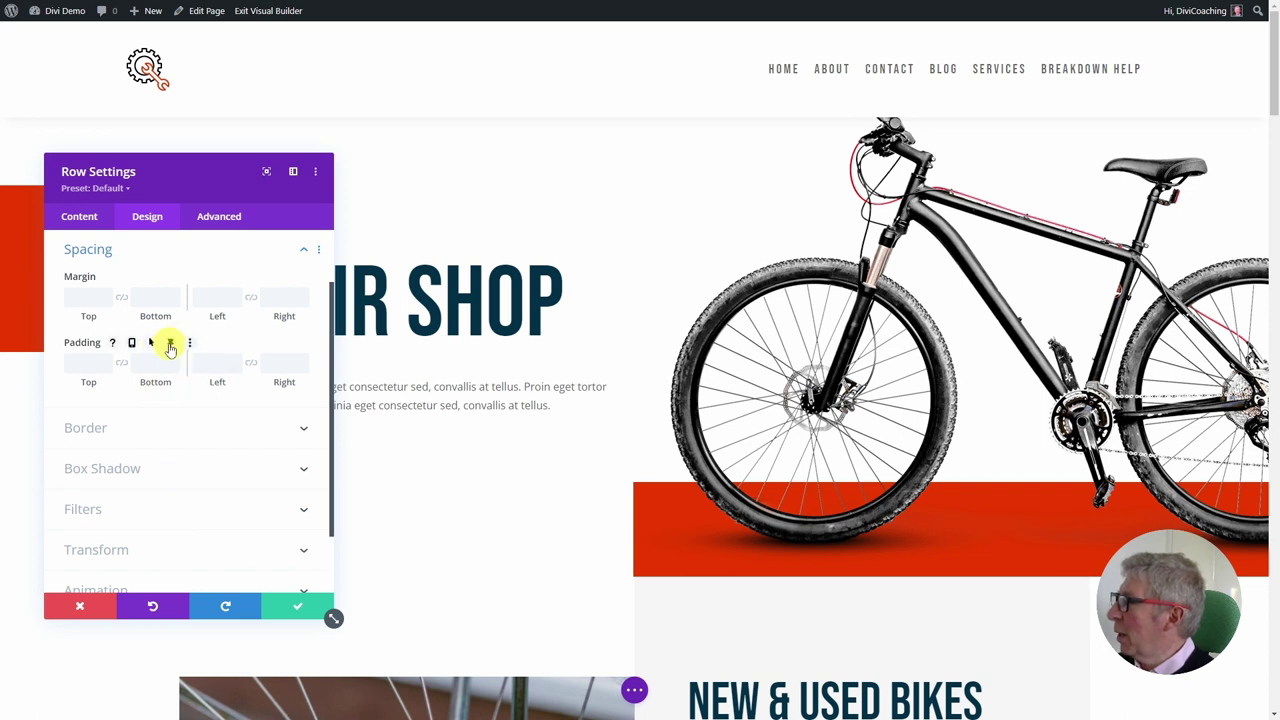
left_click(171, 344)
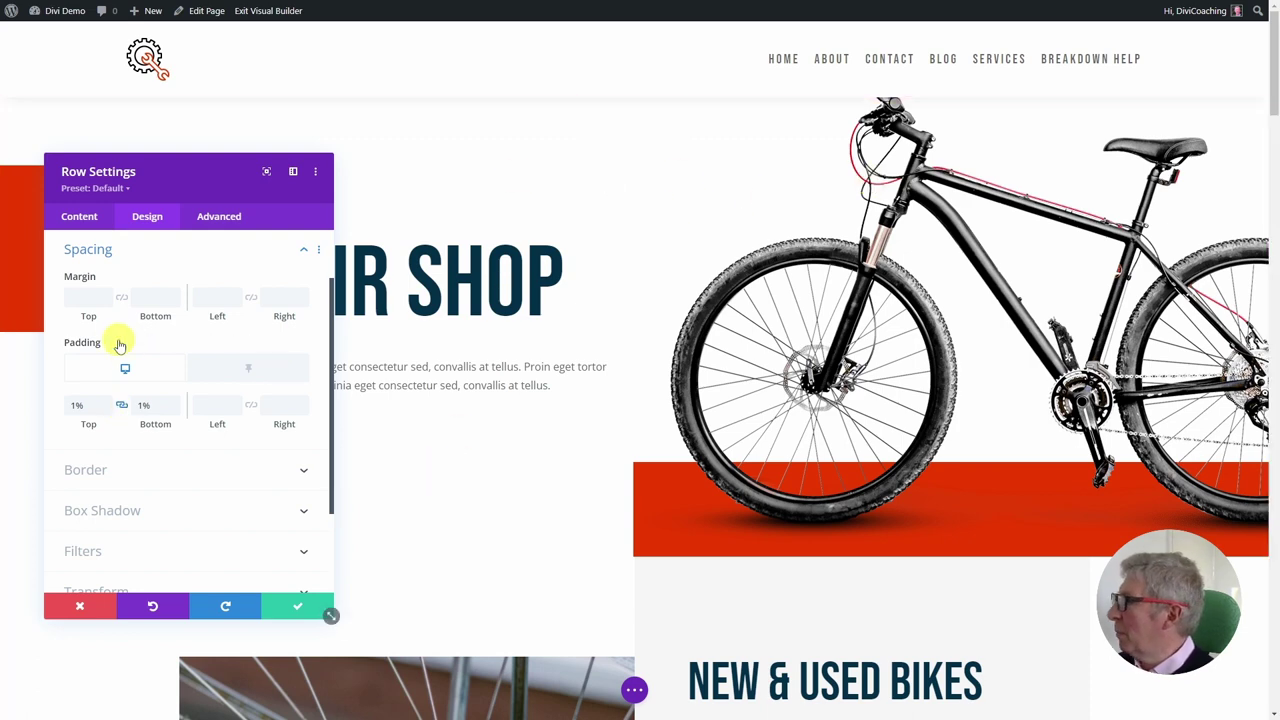
left_click(247, 369)
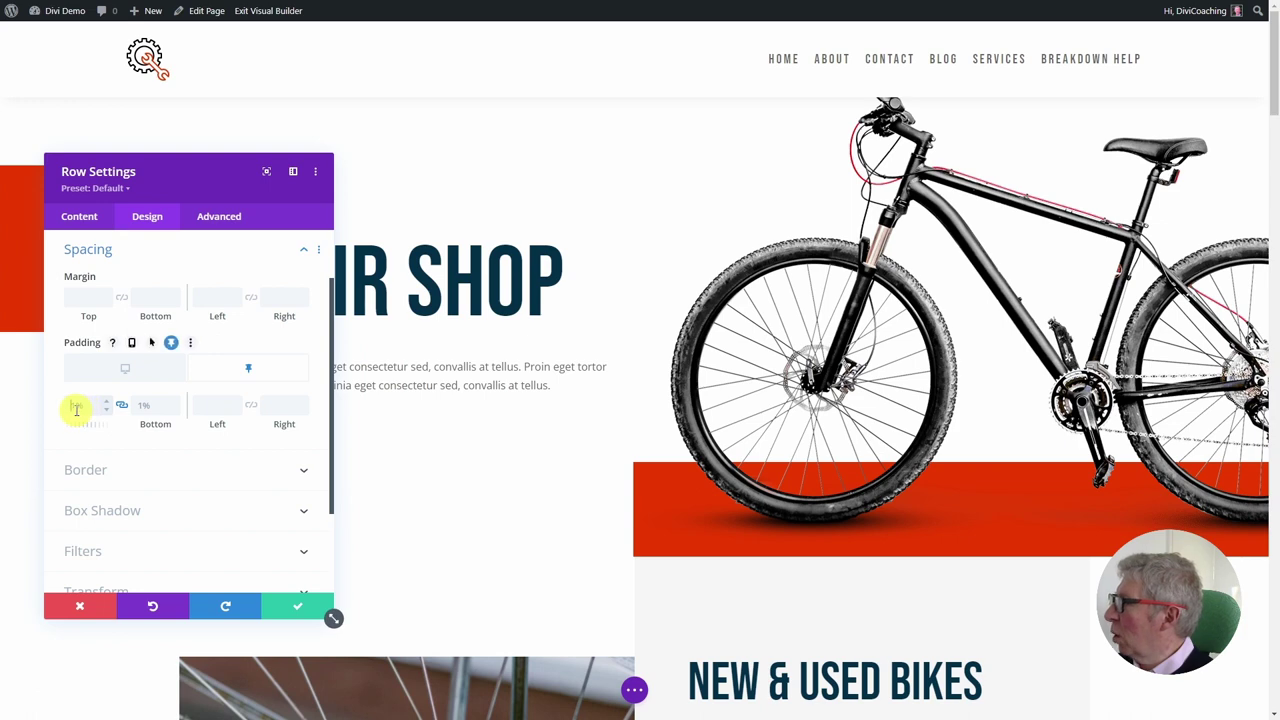
left_click(75, 408)
type("0")
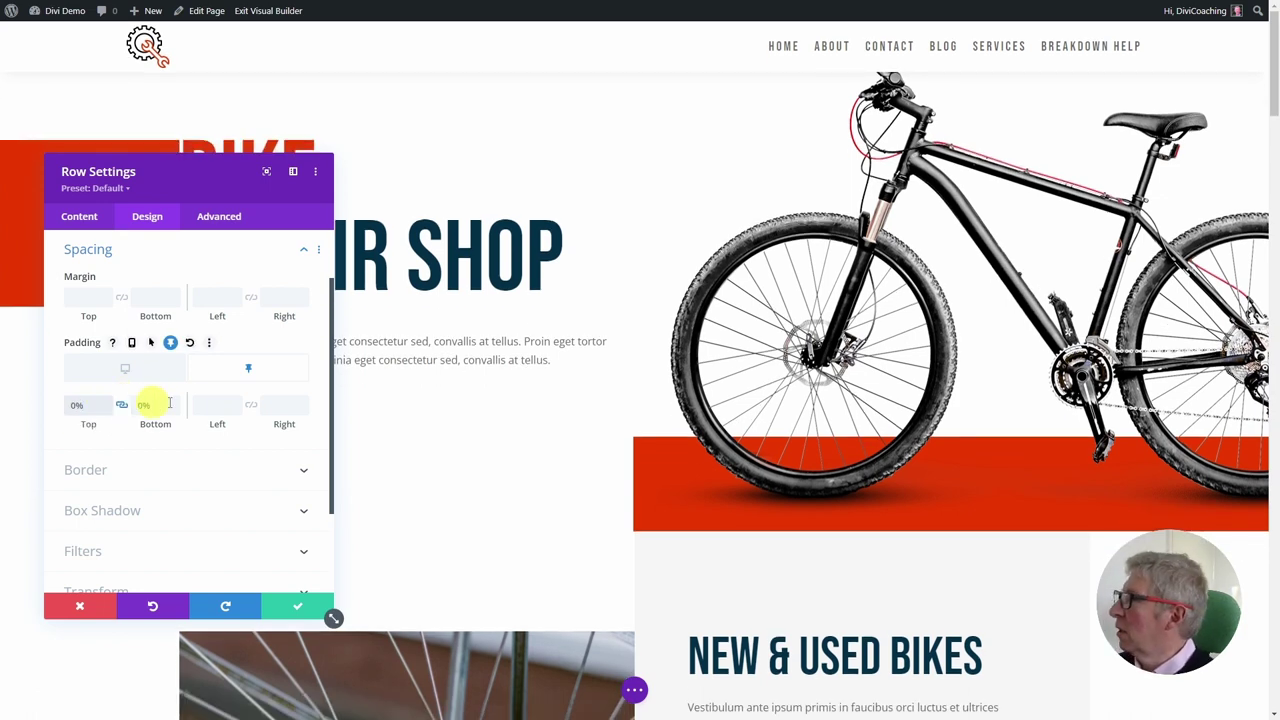
left_click(299, 606)
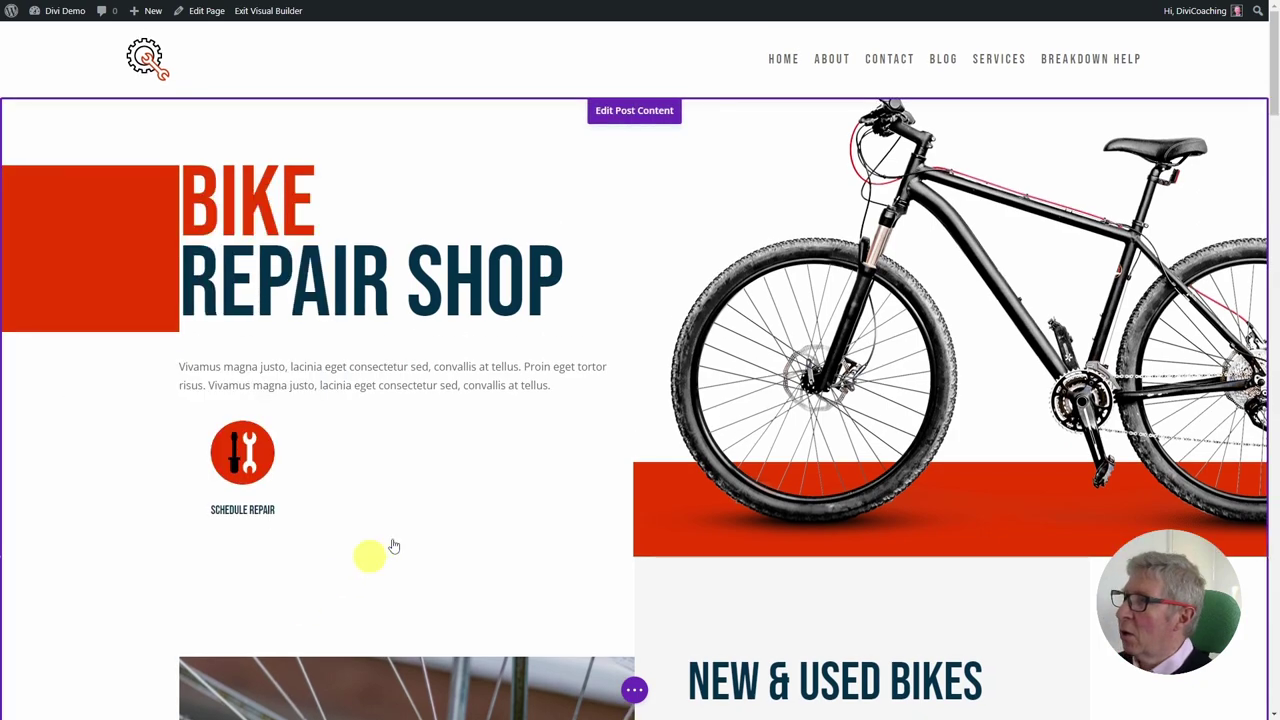
scroll(423, 480, "down", 6)
scroll(423, 480, "up", 8)
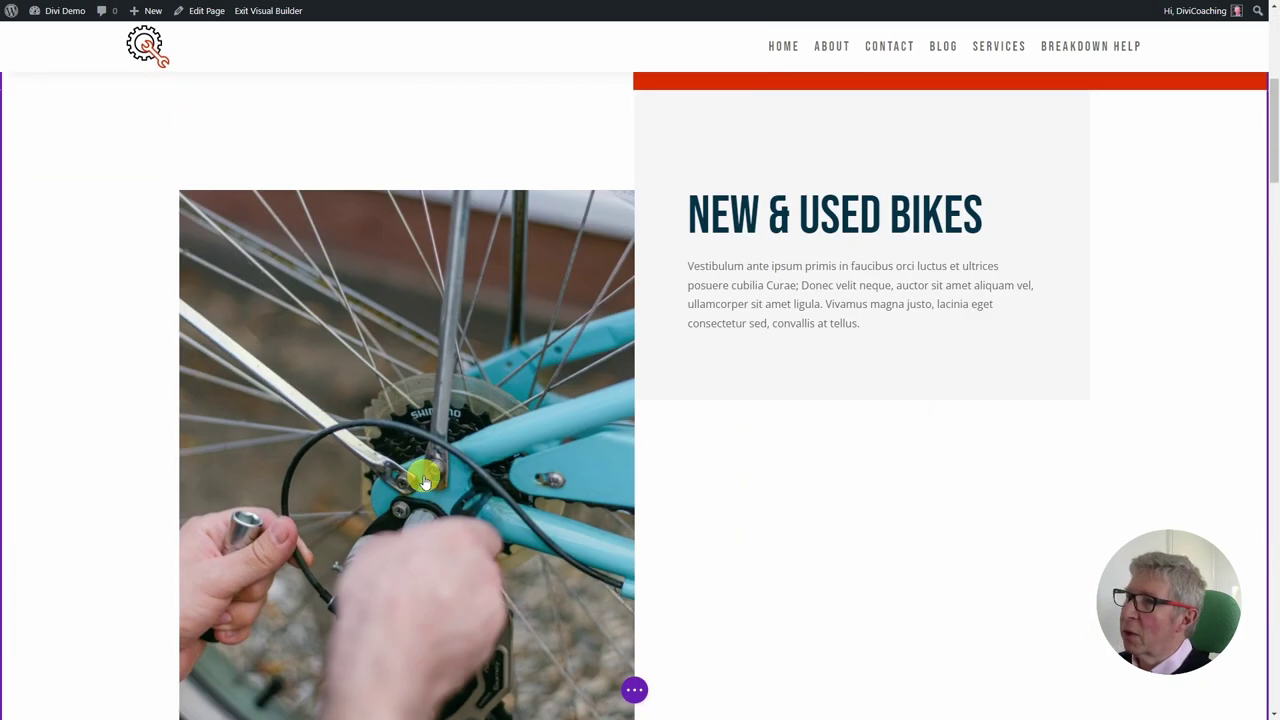
scroll(423, 480, "down", 3)
scroll(423, 480, "down", 3)
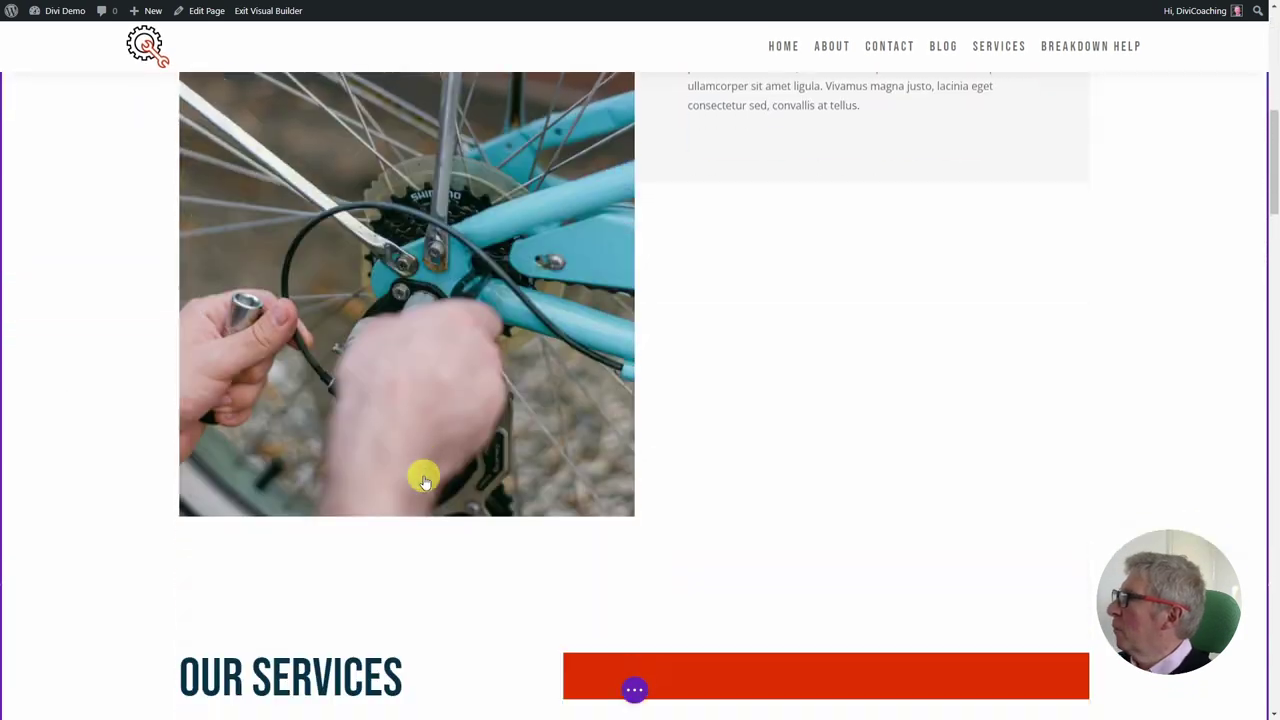
scroll(423, 480, "up", 6)
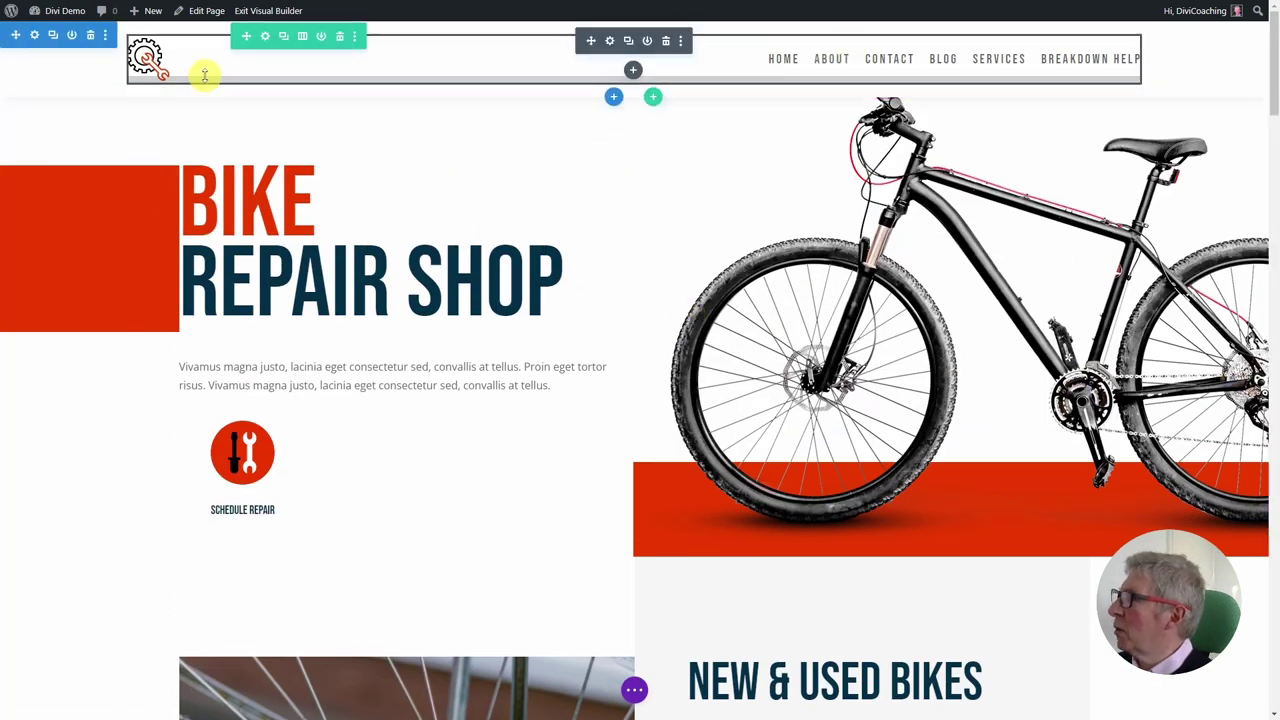
- Set the header menu's sticky text size to 16px, accept the menu settings, and check the menu over the scrolled page
mouse_move(597, 74)
left_click(611, 41)
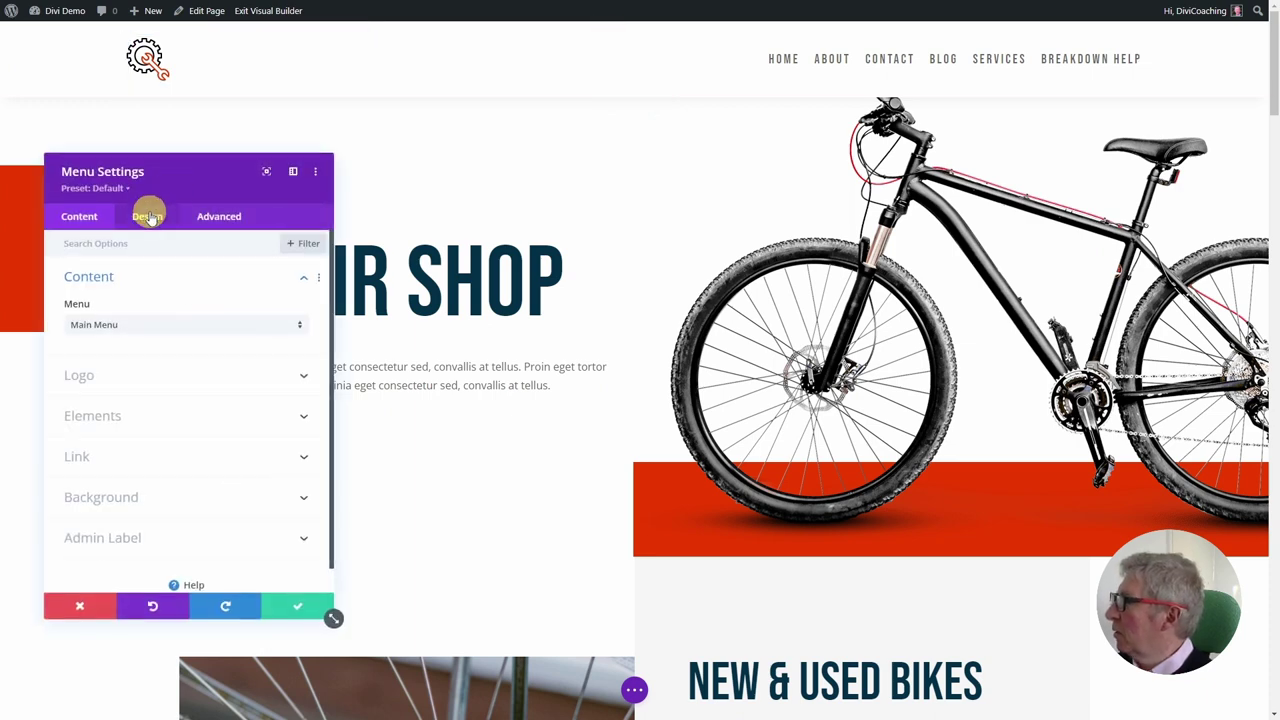
left_click(150, 210)
left_click(100, 312)
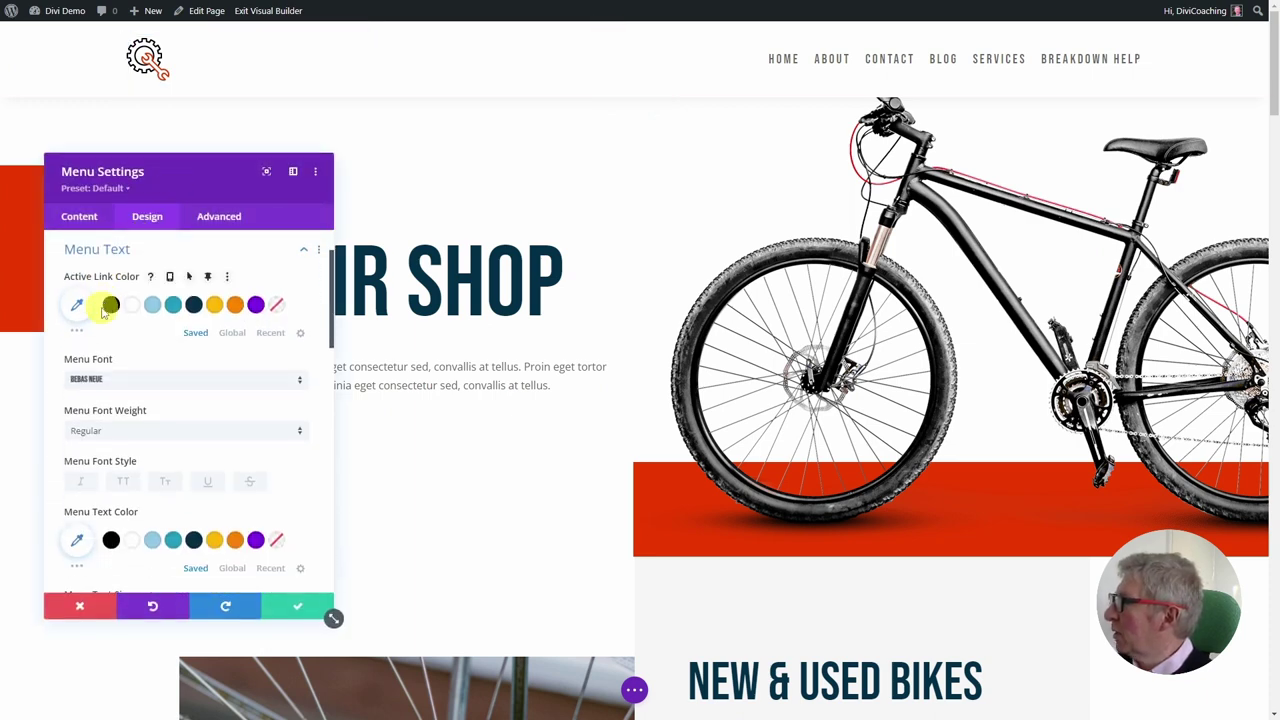
scroll(125, 365, "down", 5)
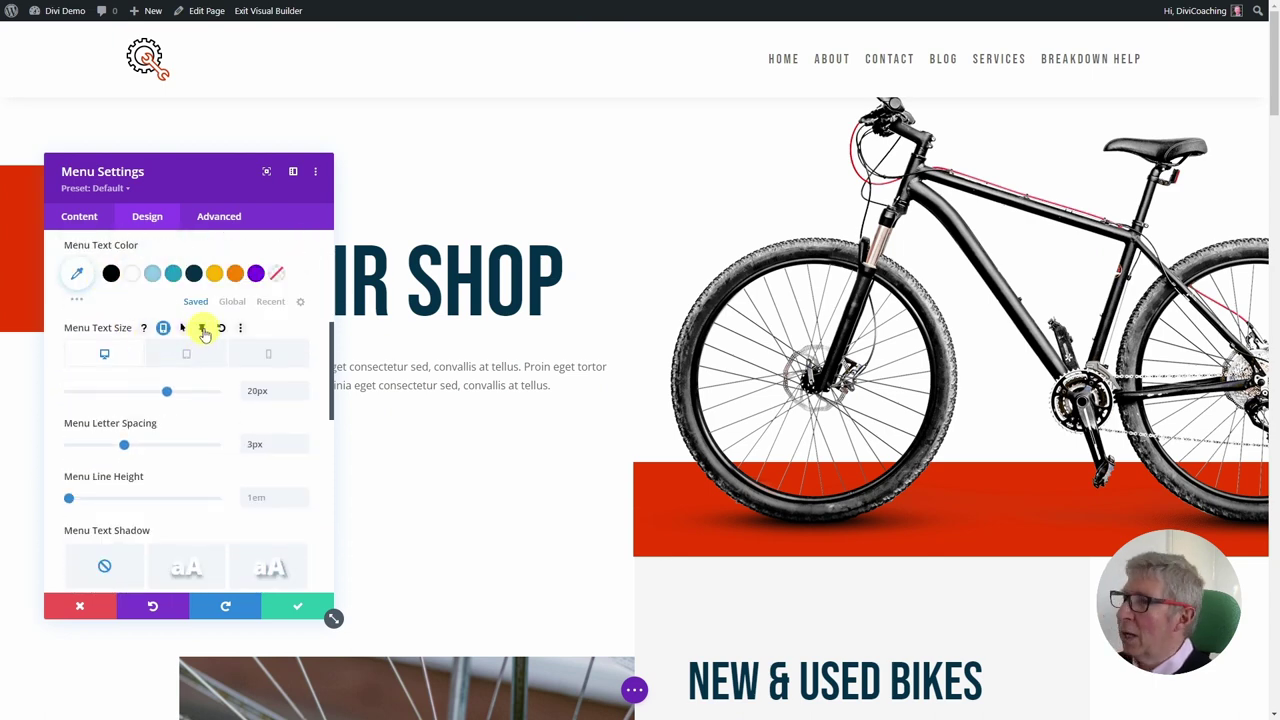
left_click(203, 333)
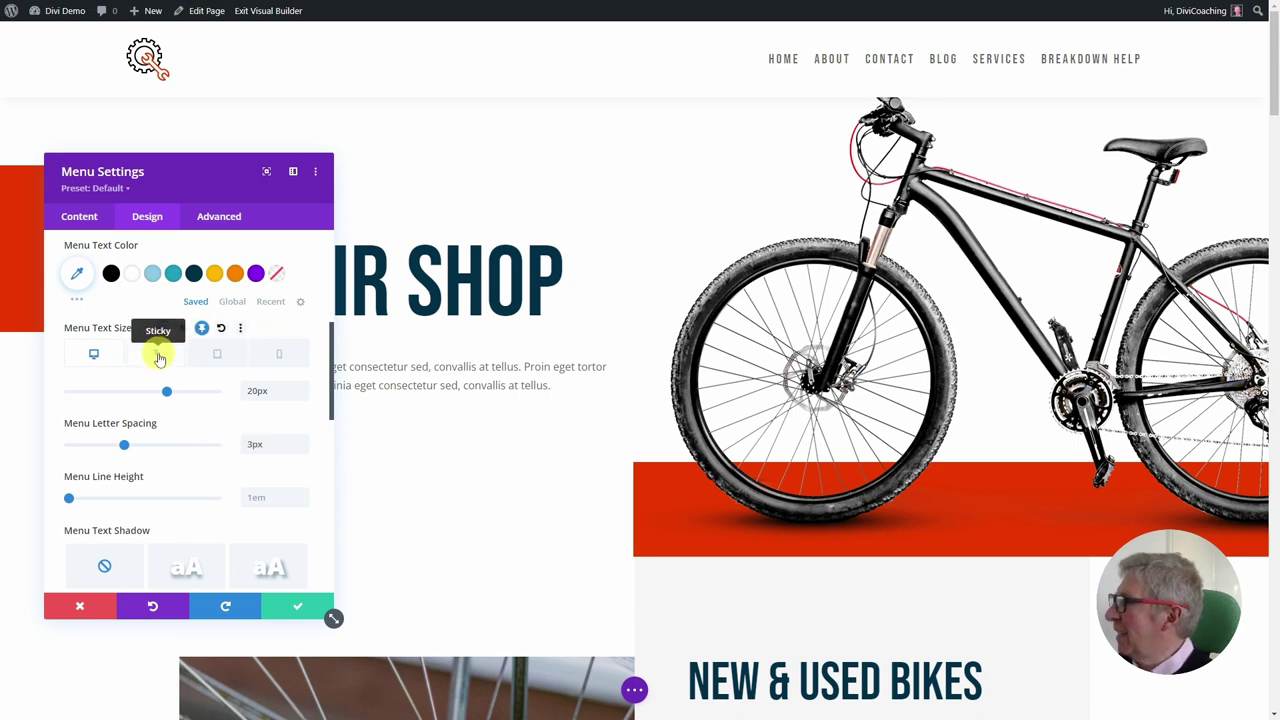
left_click(158, 355)
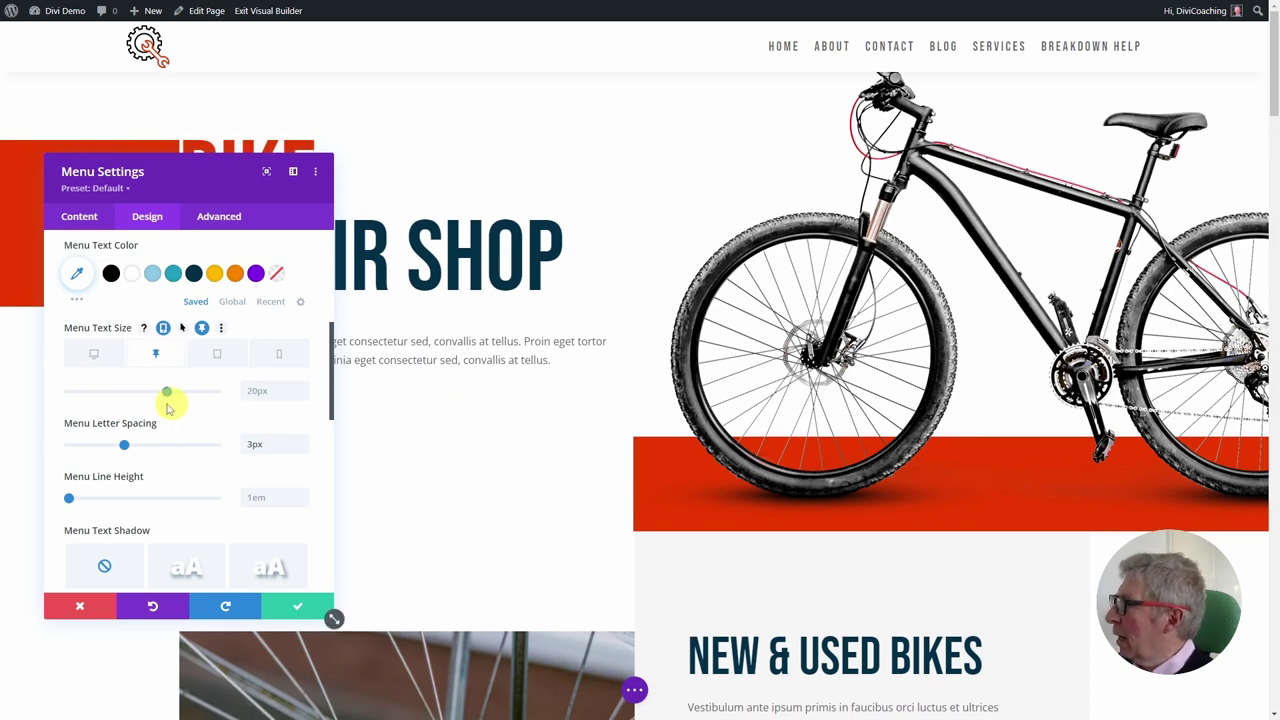
left_click_drag(160, 398, 115, 408)
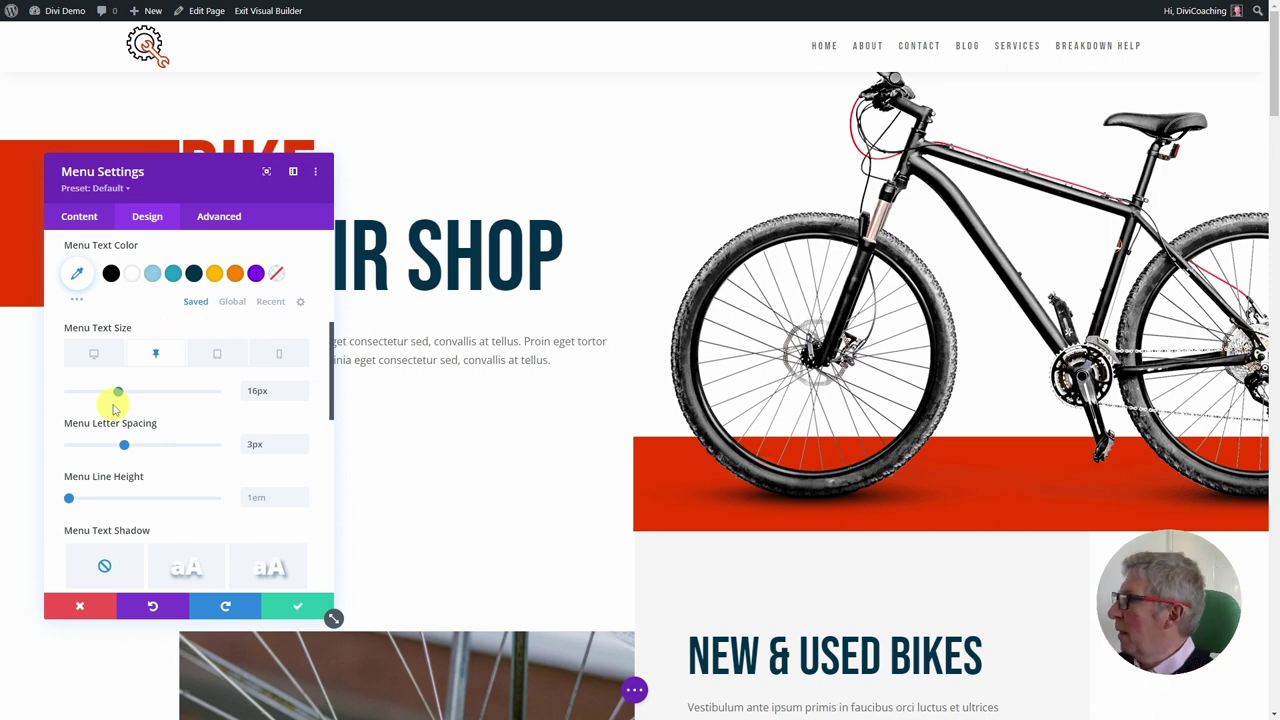
left_click(303, 611)
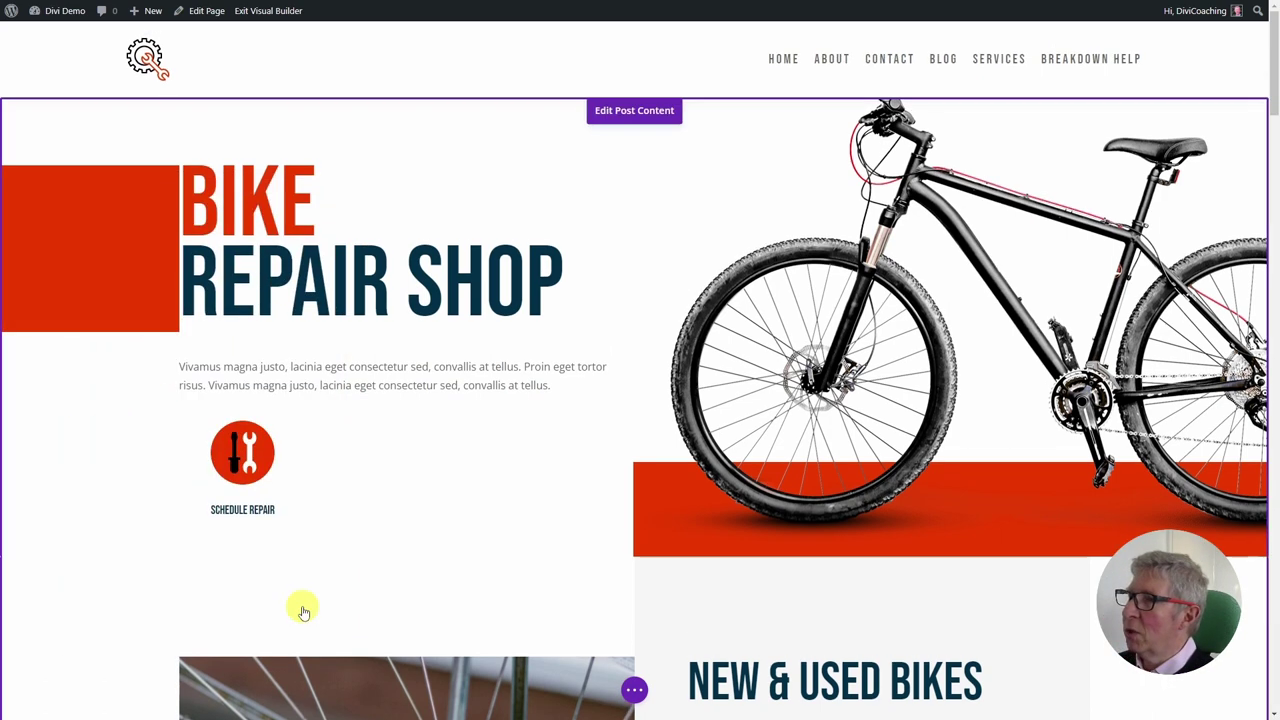
scroll(240, 245, "down", 2)
scroll(243, 247, "down", 3)
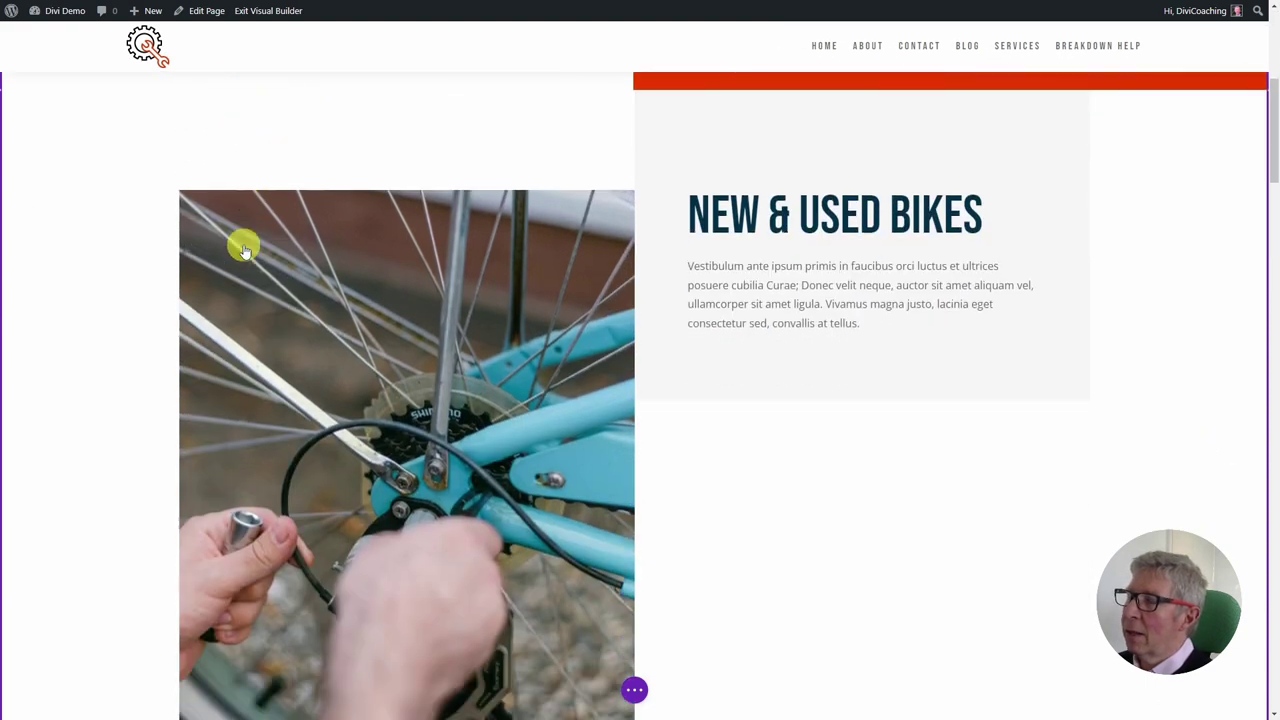
scroll(243, 247, "up", 5)
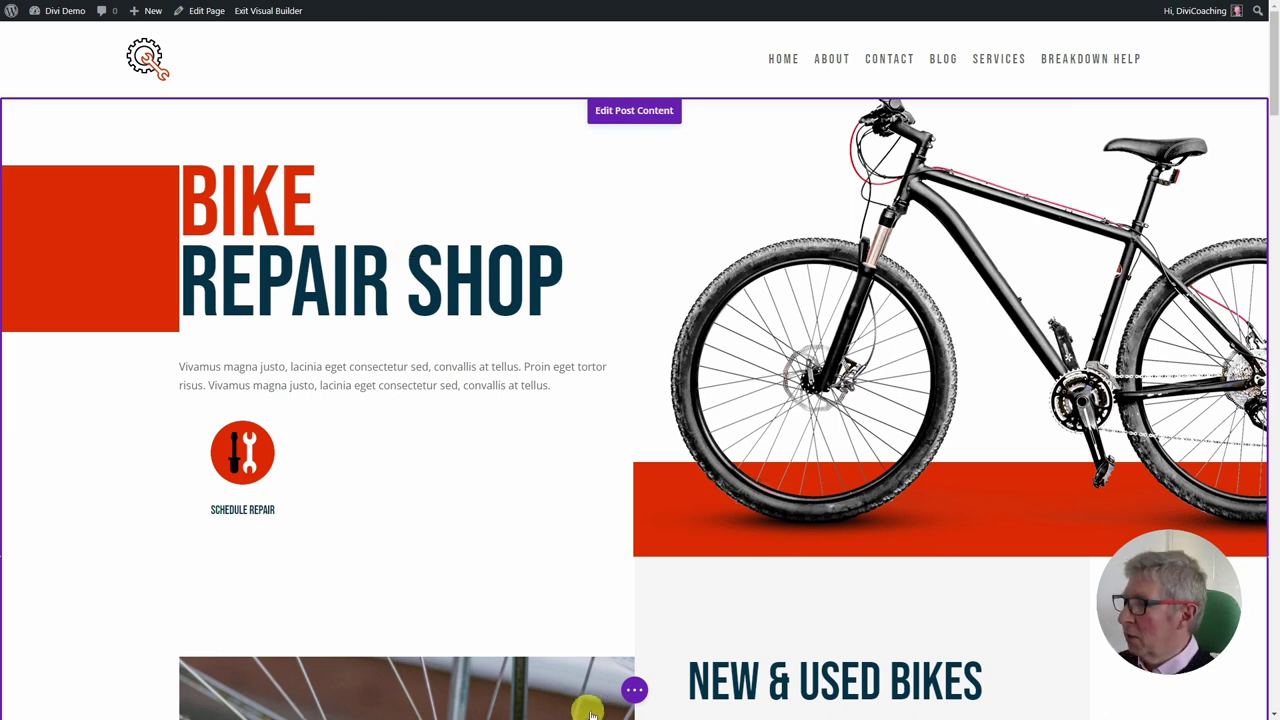
- Save the page, exit the Visual Builder, and check the sticky header on the live page
left_click(634, 689)
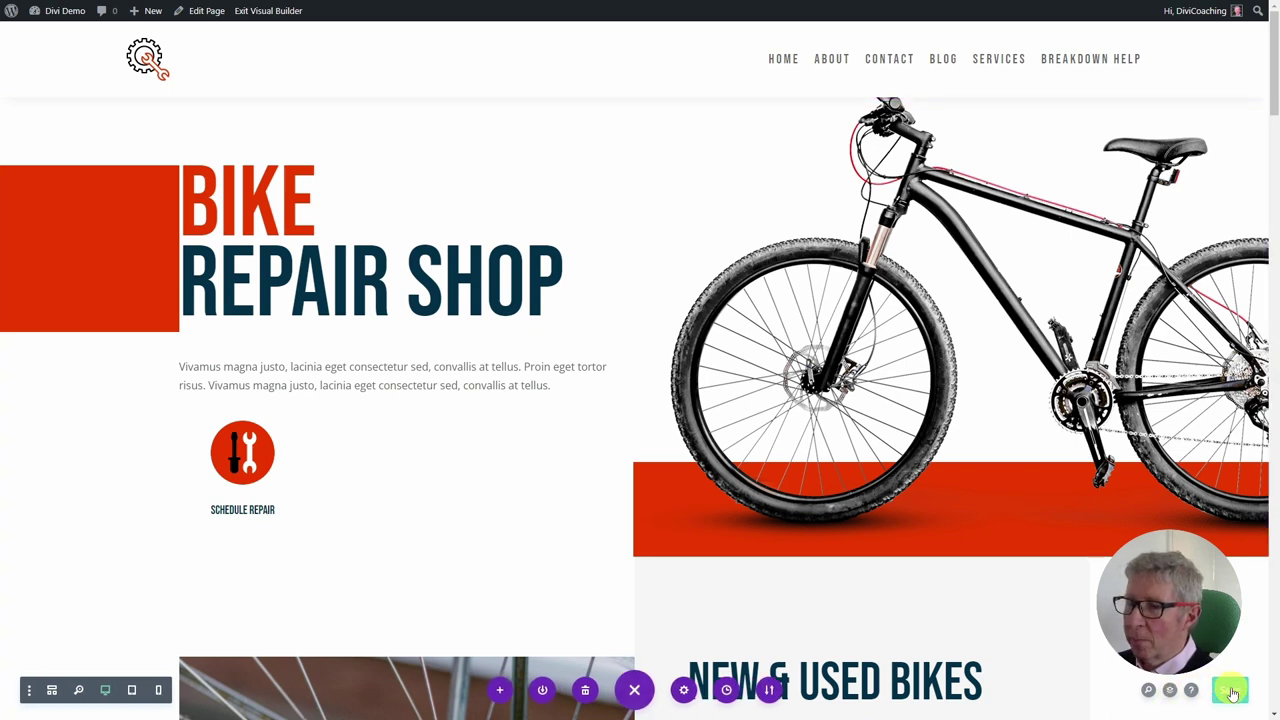
left_click(265, 11)
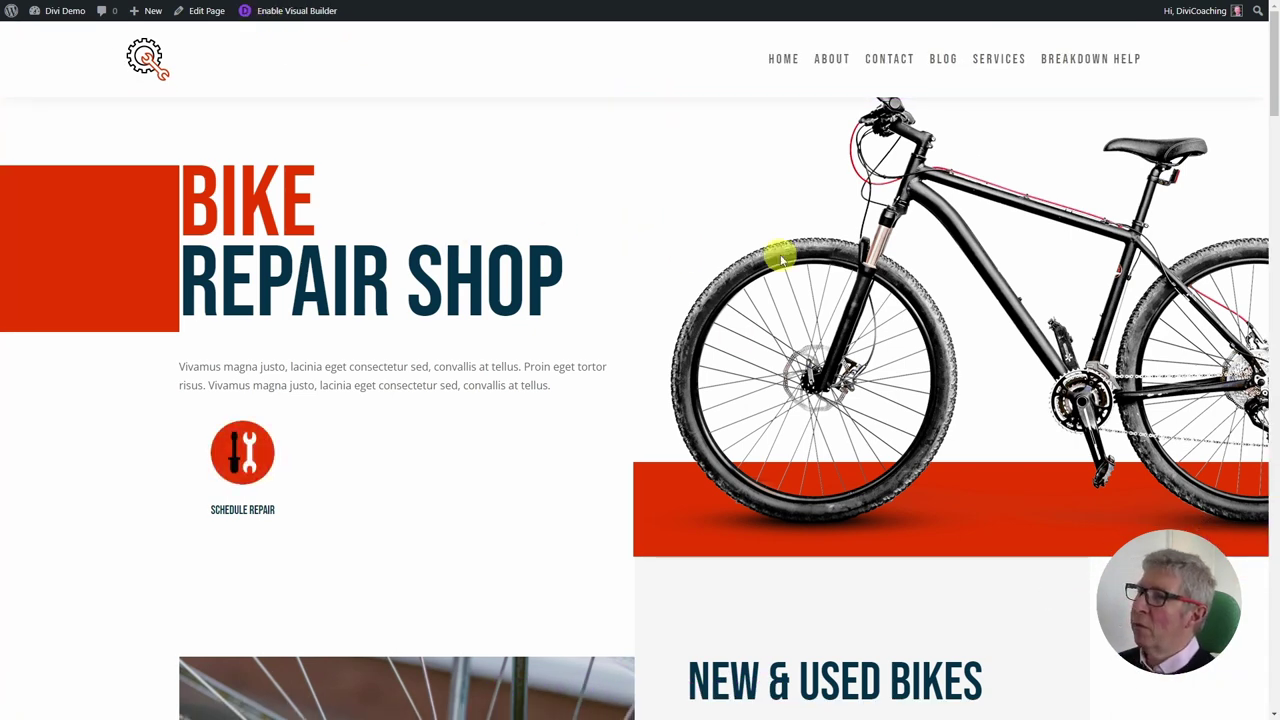
scroll(634, 233, "down", 2)
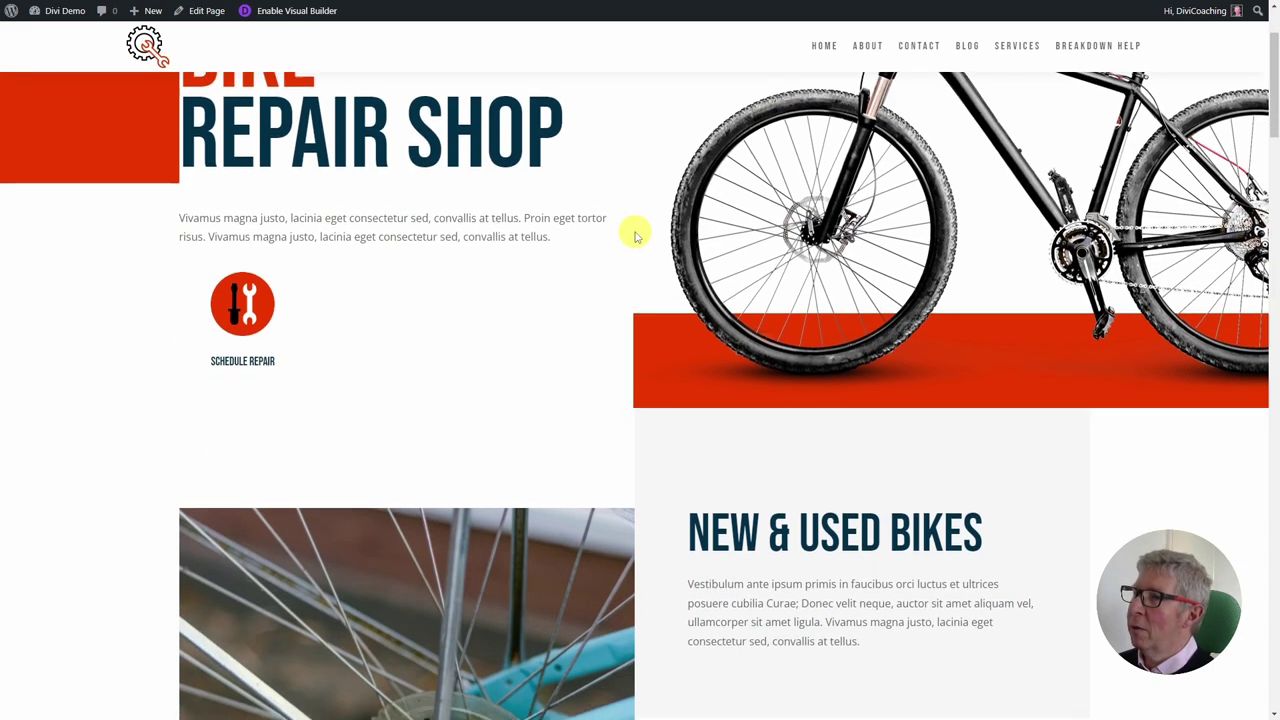
scroll(634, 233, "down", 10)
scroll(634, 233, "up", 3)
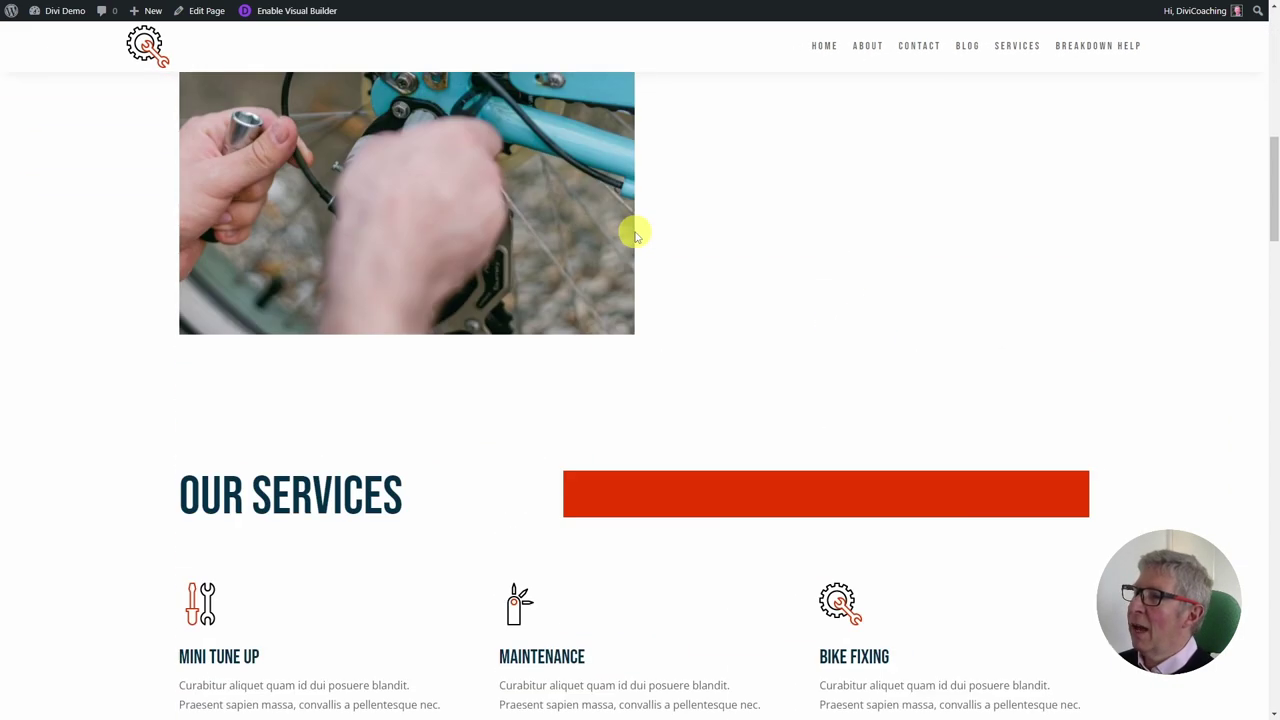
scroll(634, 233, "up", 10)
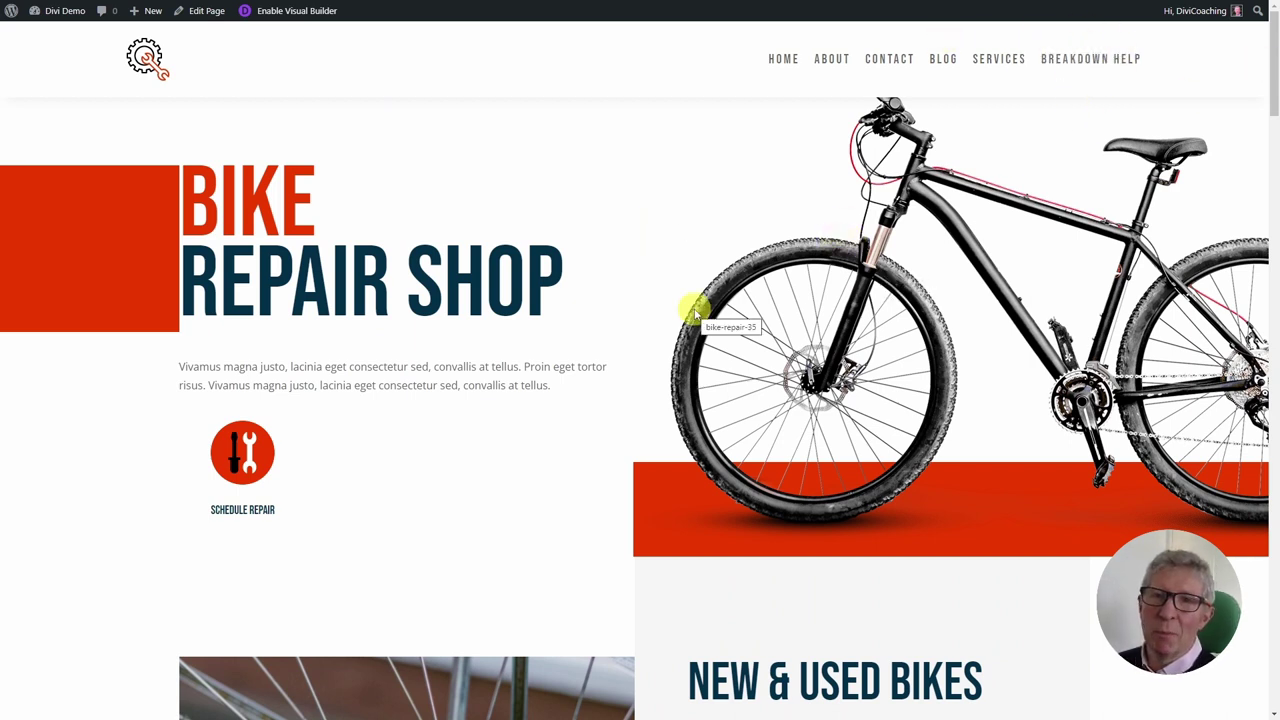
- In the Theme Customizer's Additional CSS, give .dc-cta links a #EEC75D background, 8px 20px border radius and 20px 20px!important padding, and center-align the menu items
mouse_move(42, 12)
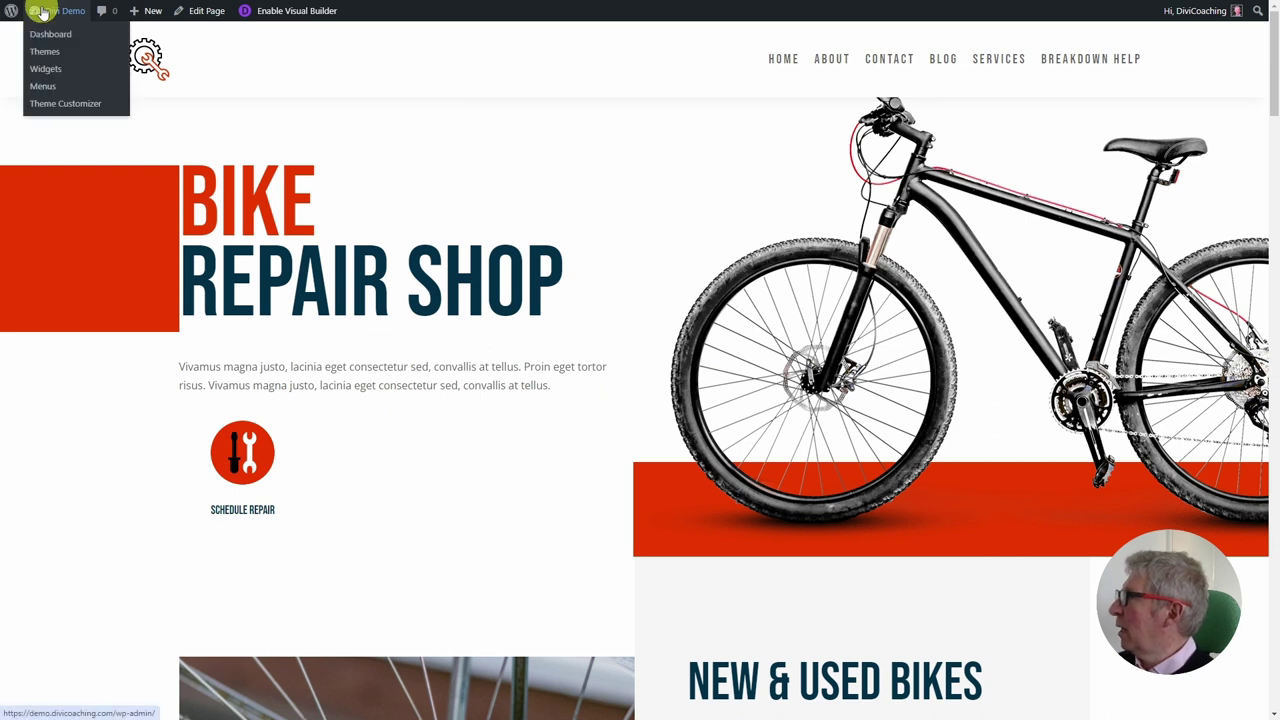
left_click(58, 104)
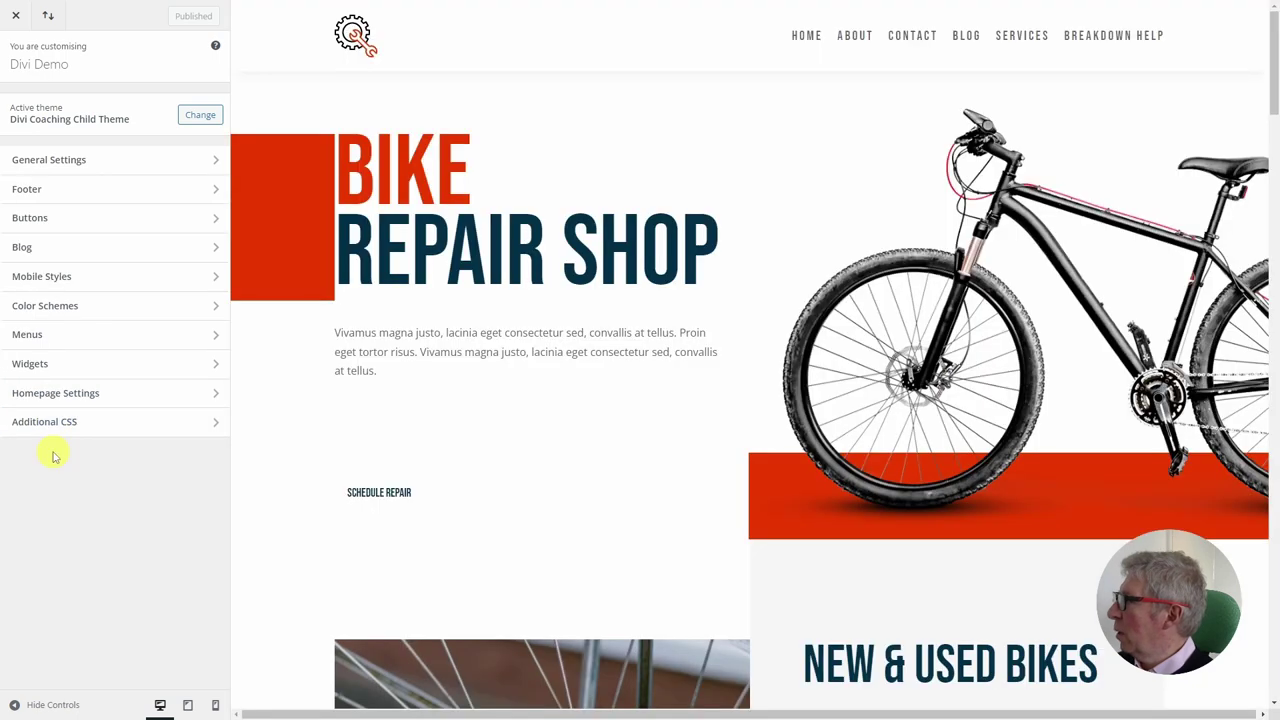
left_click(60, 422)
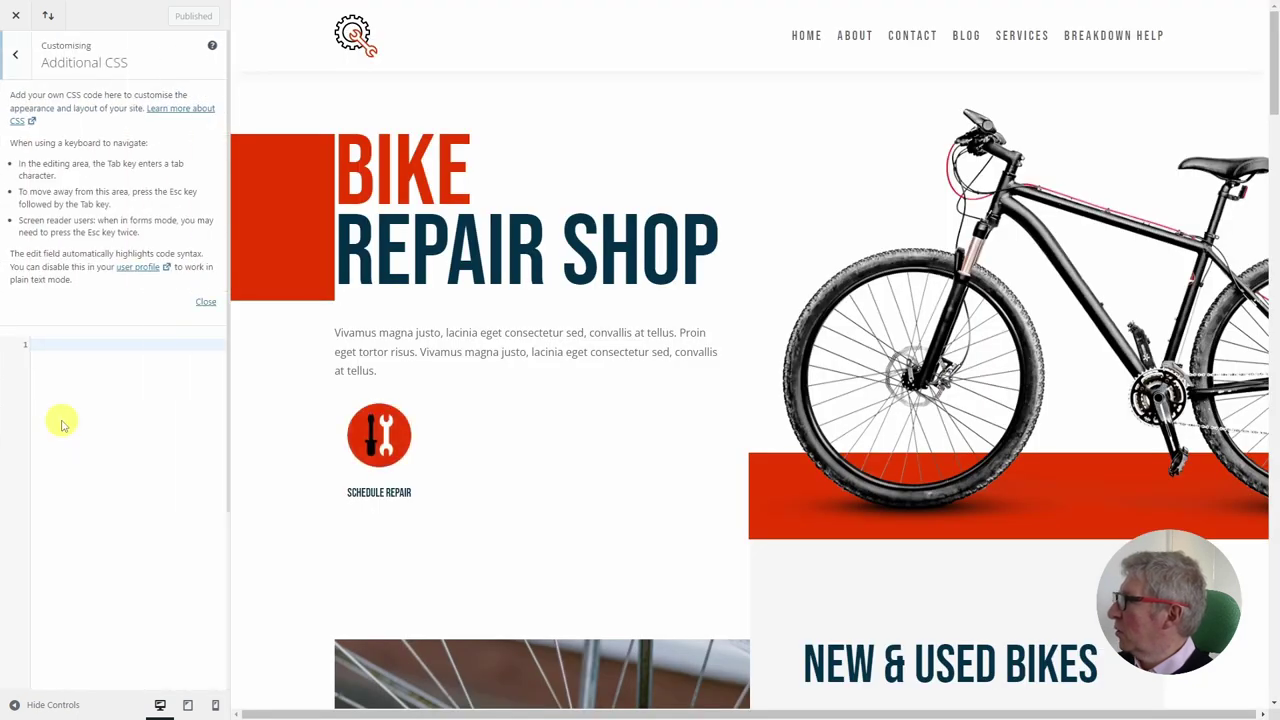
left_click(205, 301)
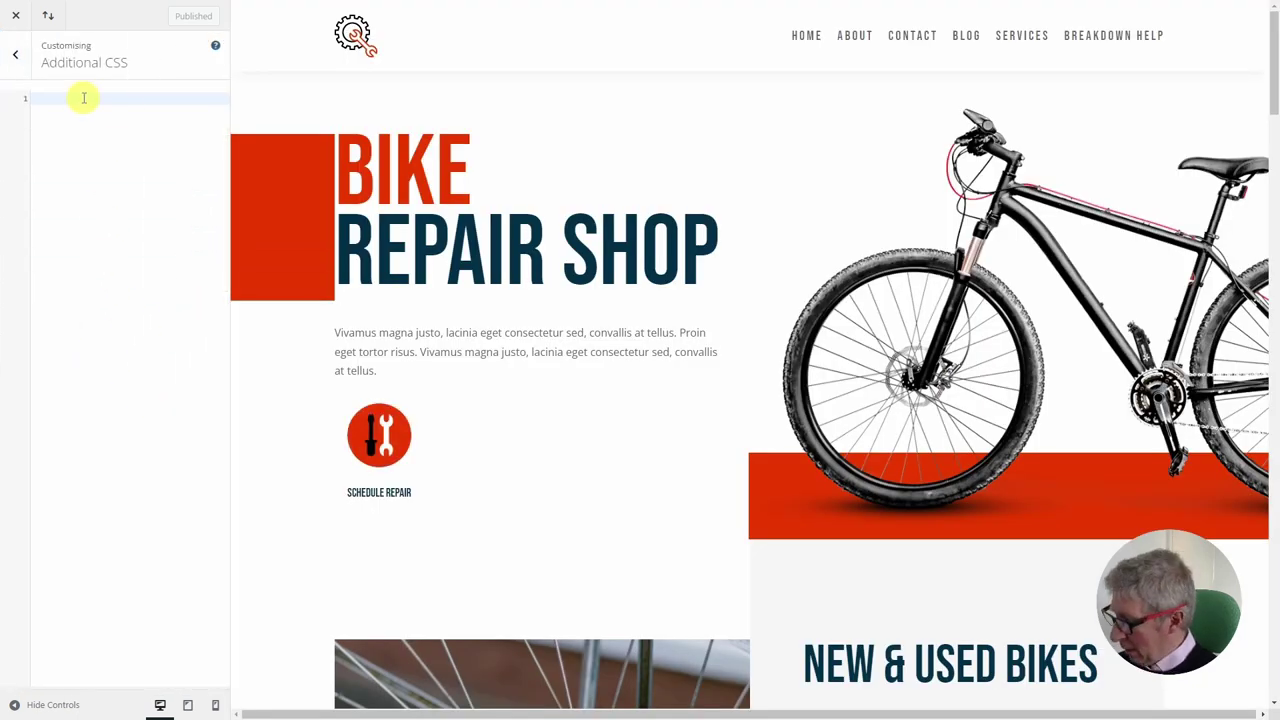
type(".dc-cta a {   background-color:#EEC75D;   border-radius:8px 20px;   padding:20px 20px!important }  .et_pb_menu .et_pb_menu__menu>nav>ul>li {   align-items:center; }")
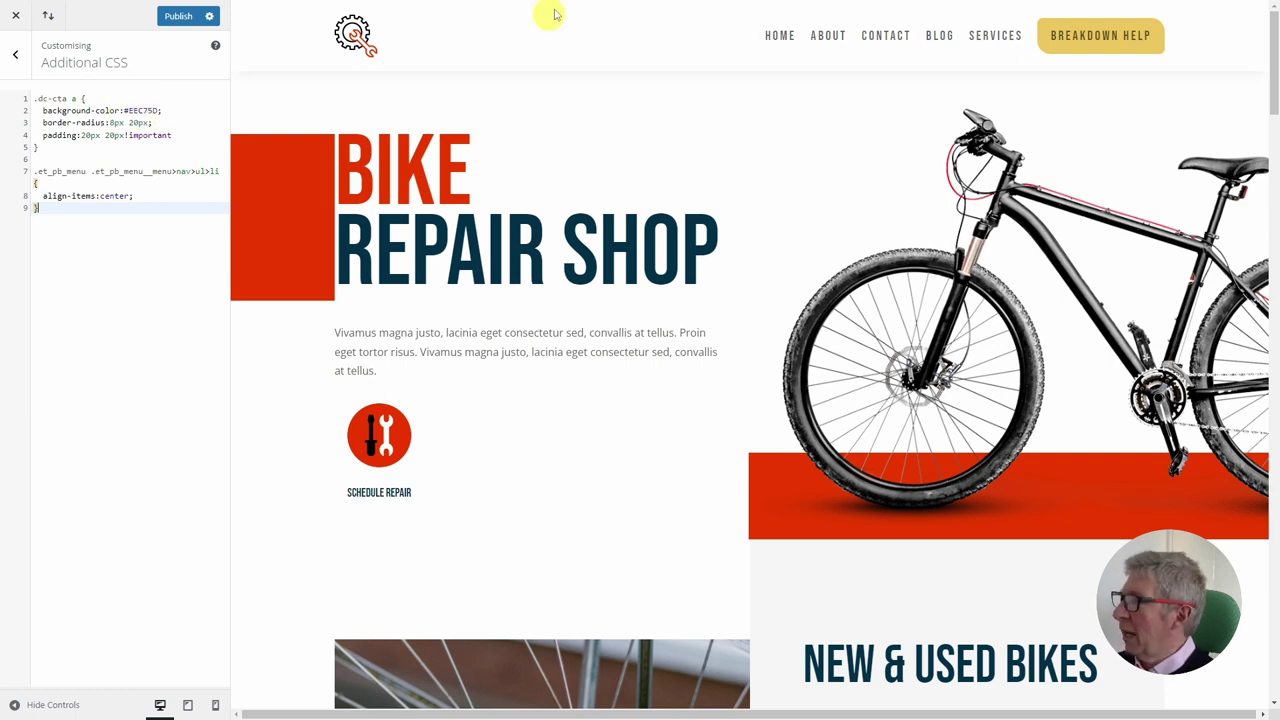
- Sample the red block beside the Bike Repair Shop heading with the ColorPick Eyedropper and copy its hex code EA3900
left_click(637, 42)
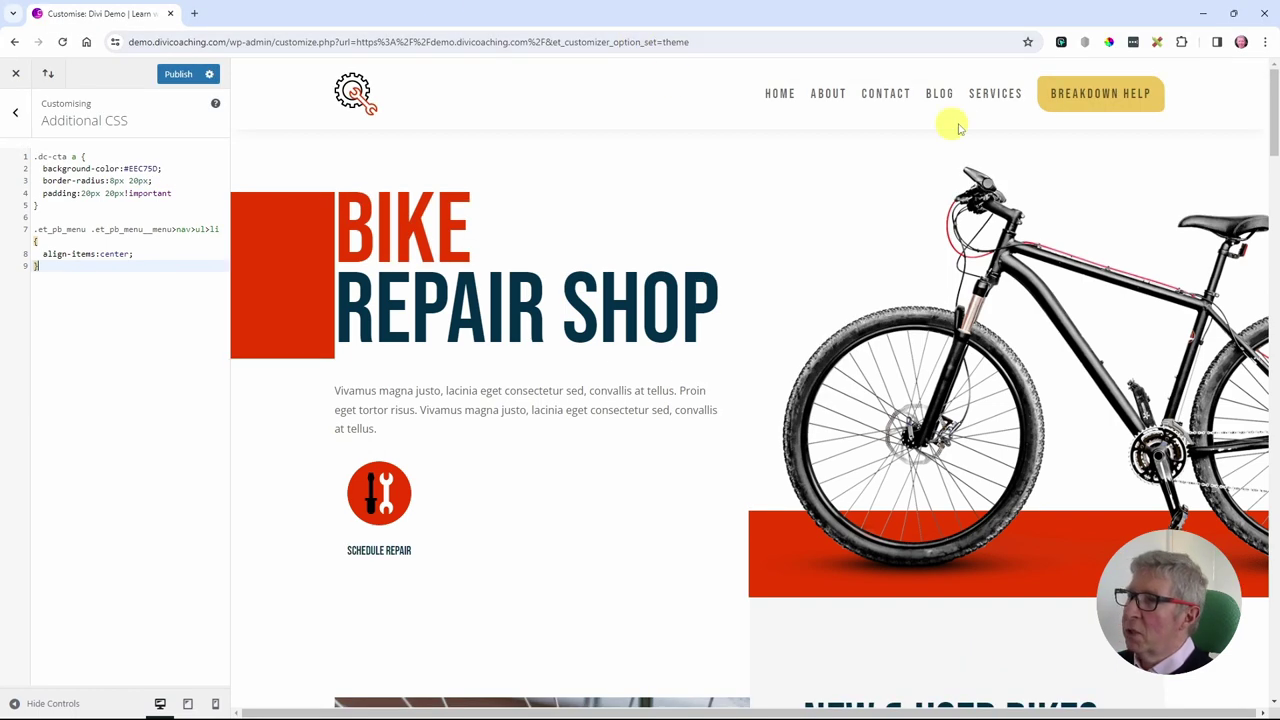
left_click(1110, 43)
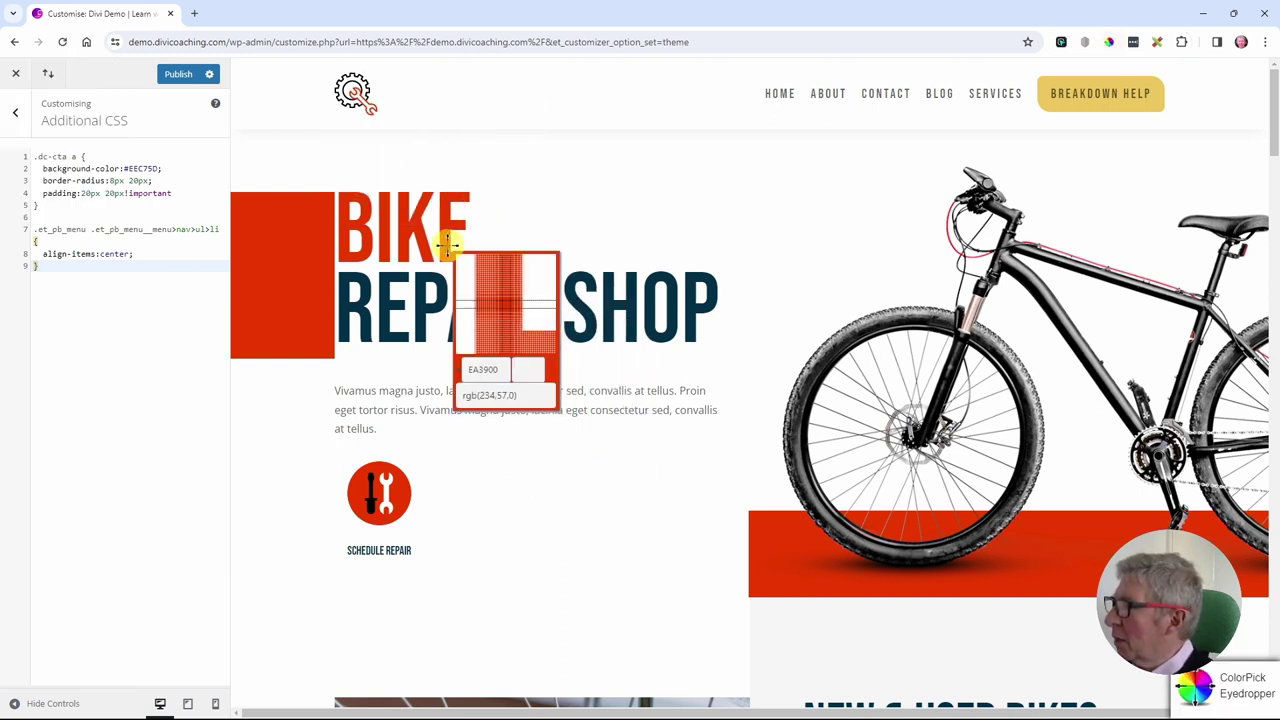
left_click(293, 225)
key("ctrl+c")
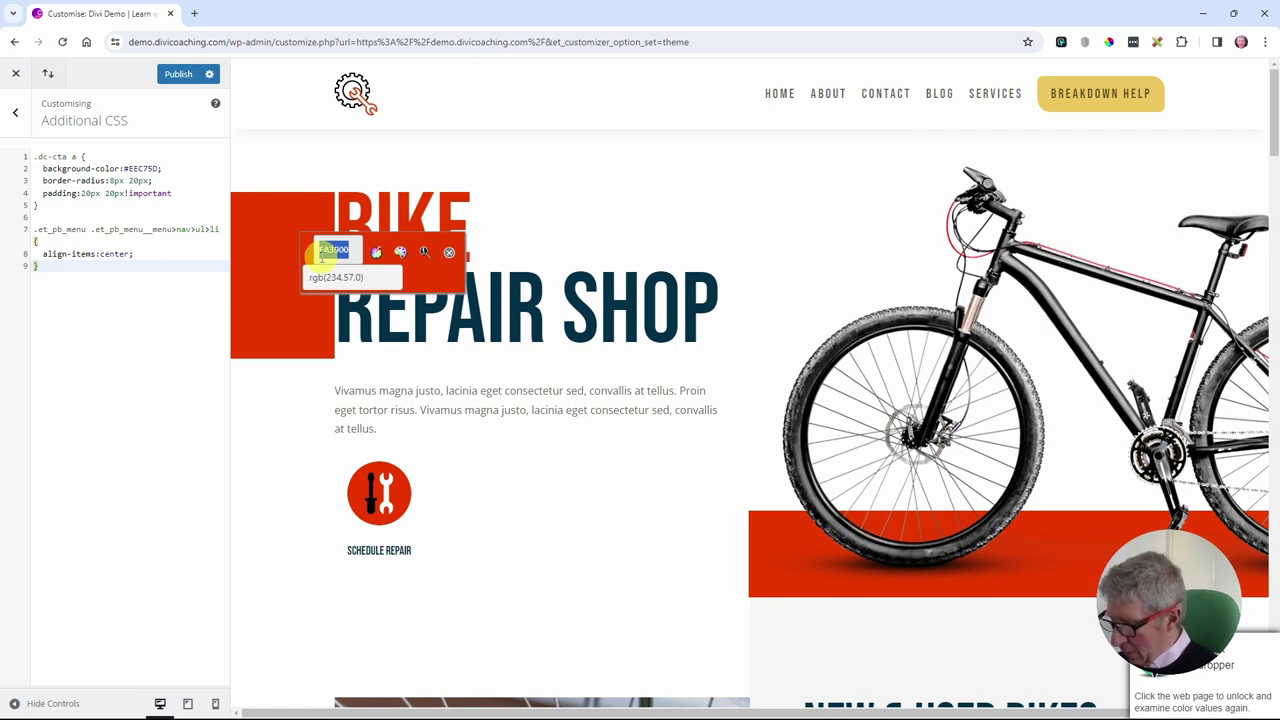
- Close the eyedropper and replace the background color in the .dc-cta rule with #EA3900
key("Escape")
left_click_drag(127, 169, 158, 172)
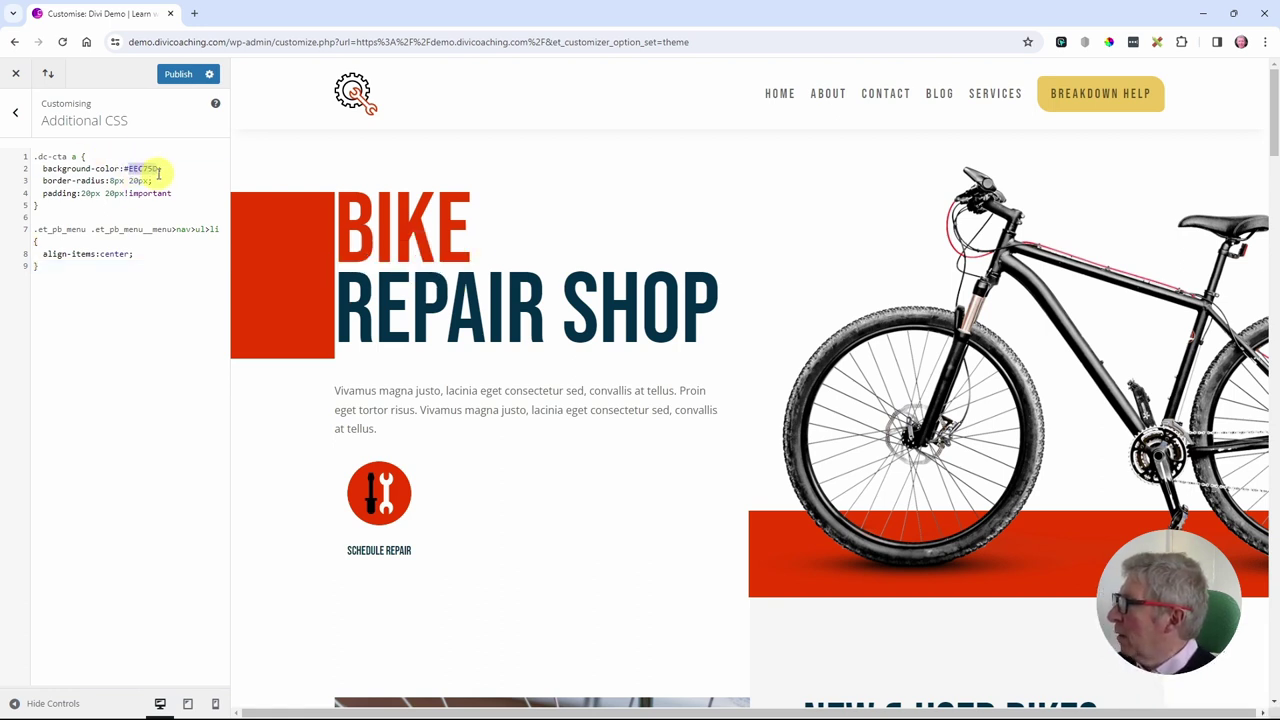
key("ctrl+v")
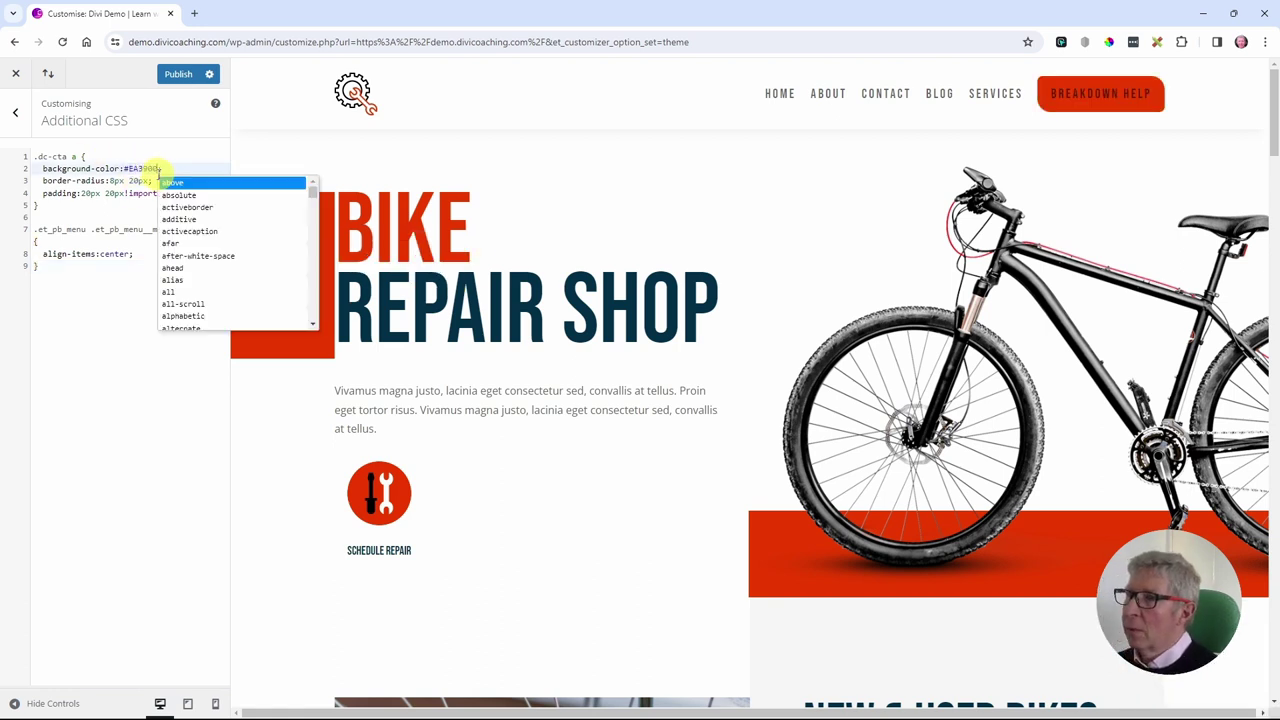
left_click(114, 171)
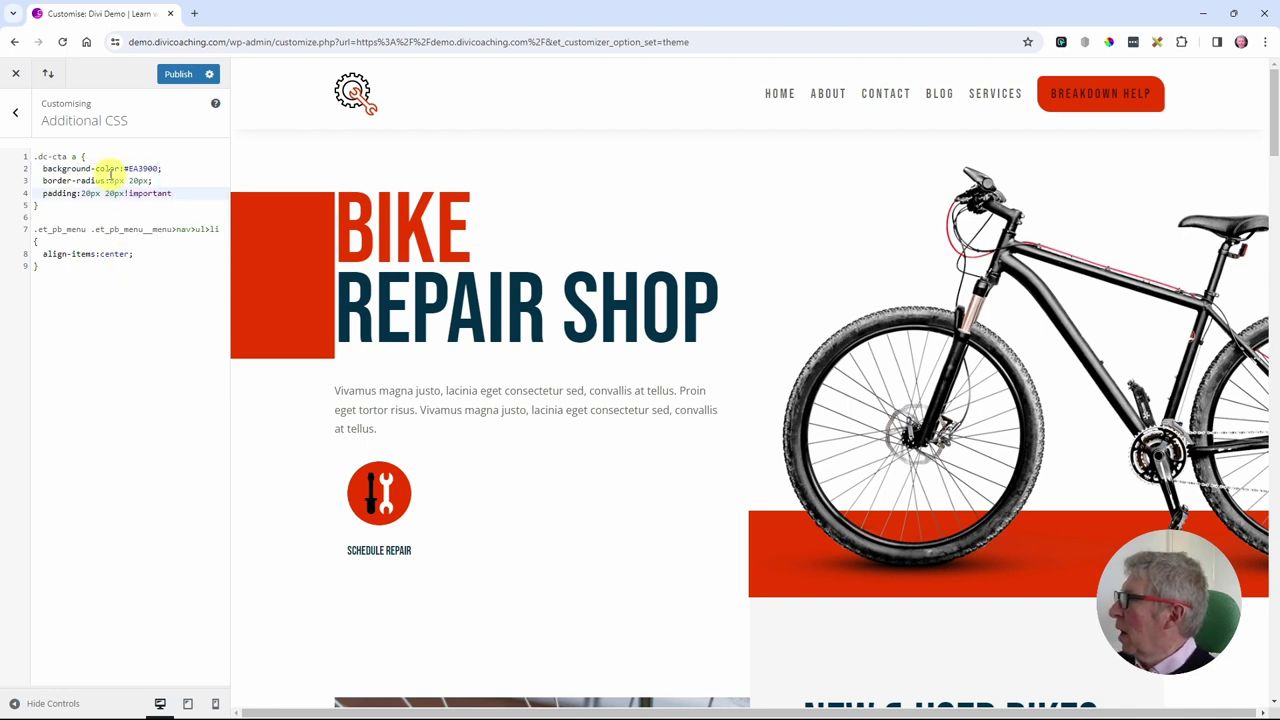
double_click(124, 183)
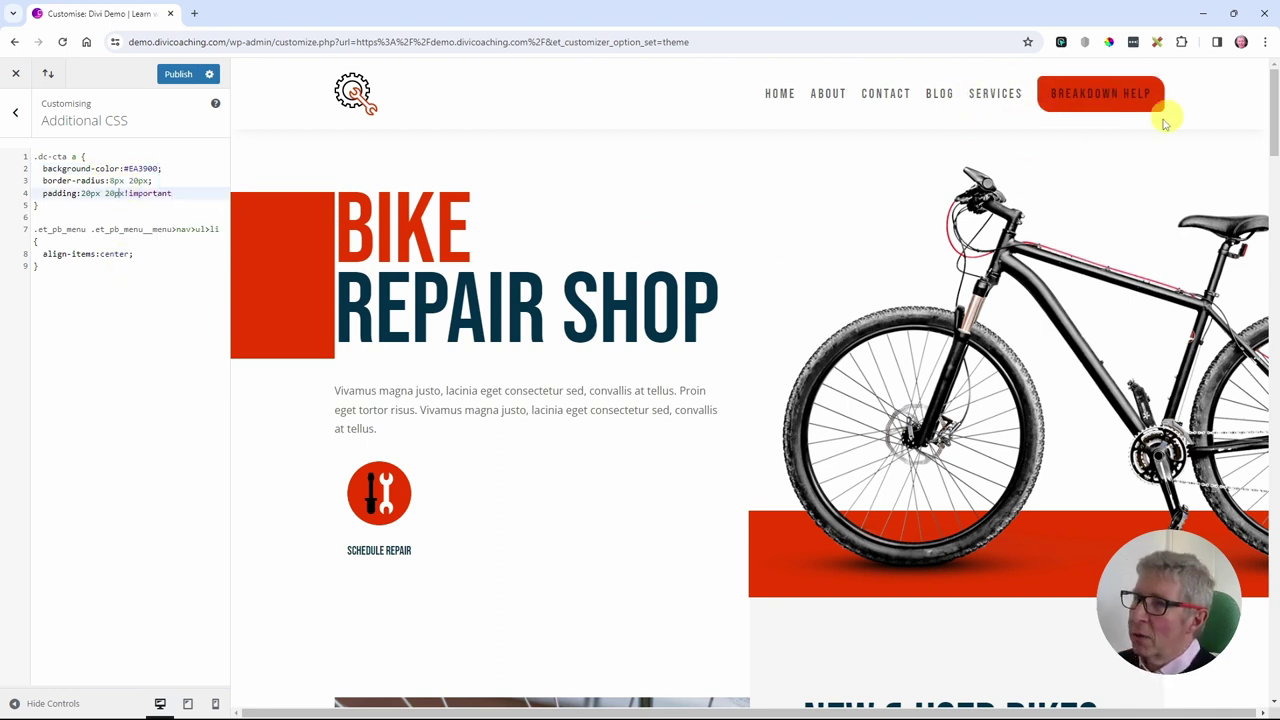
- Compare the Breakdown Help button's padding in the normal and sticky header by scrolling through the page preview
double_click(88, 194)
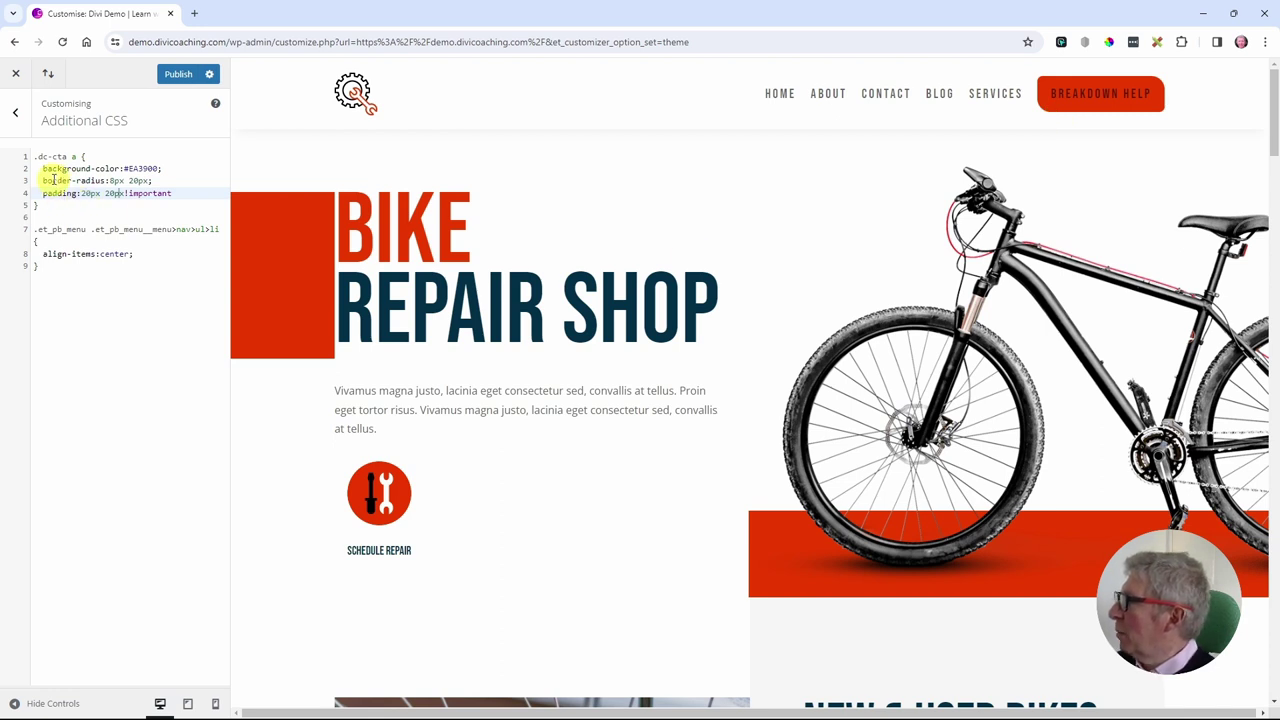
double_click(138, 181)
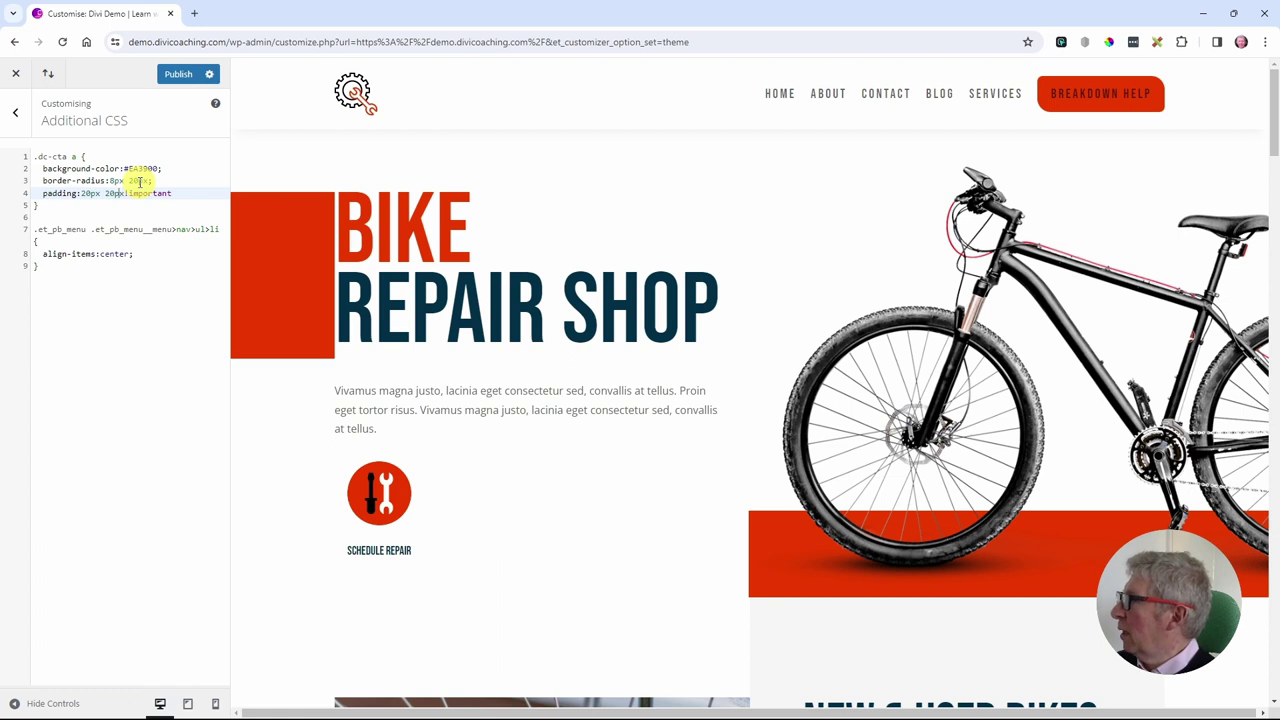
double_click(89, 195)
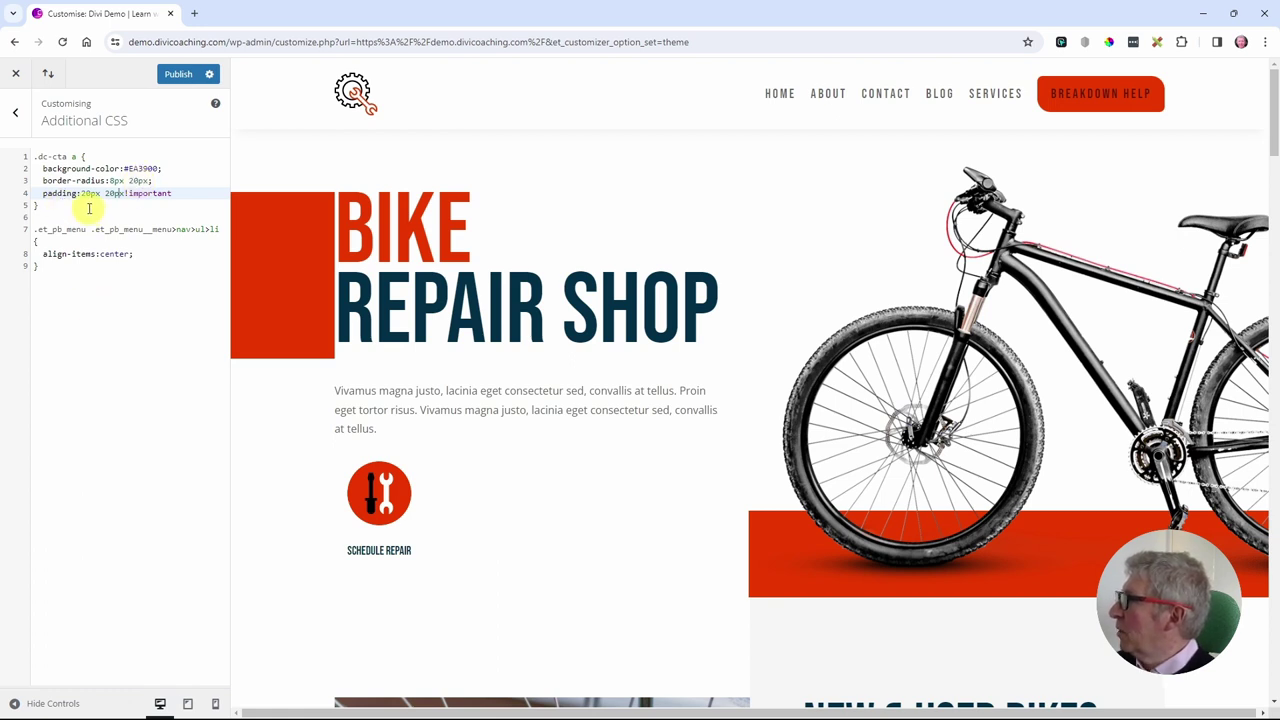
left_click(116, 193)
double_click(124, 202)
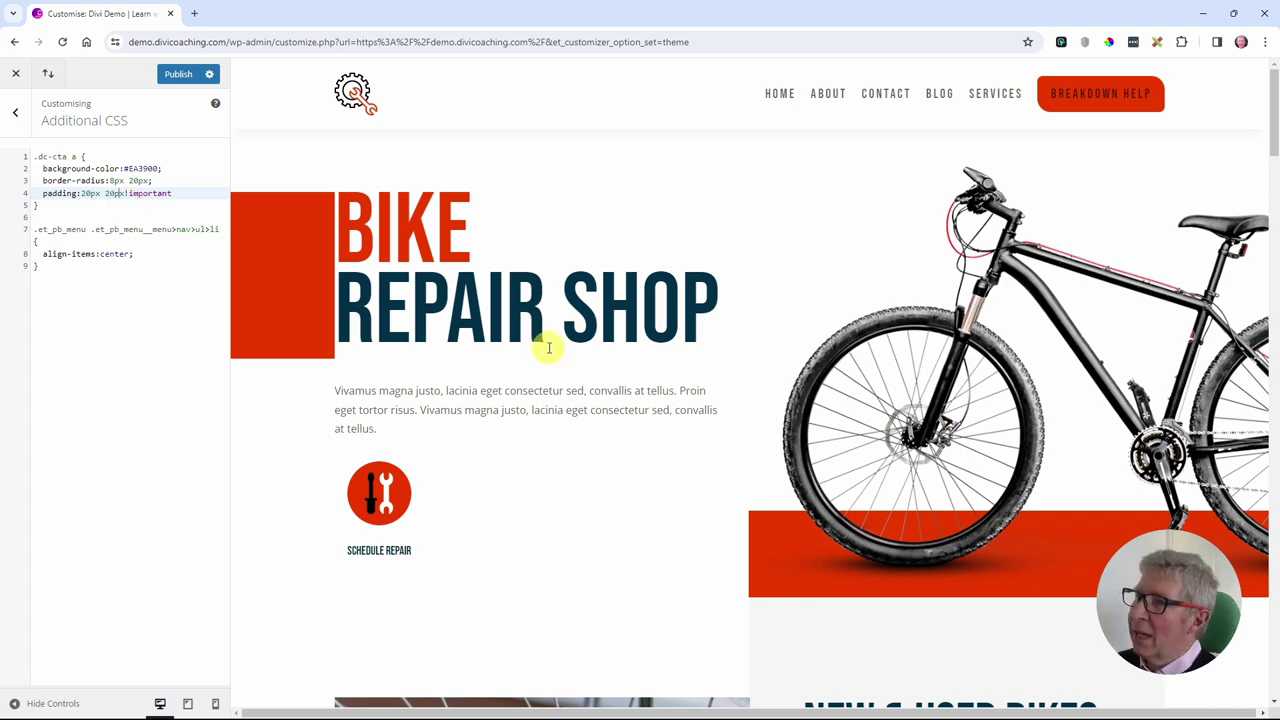
scroll(549, 348, "down", 5)
scroll(549, 348, "up", 3)
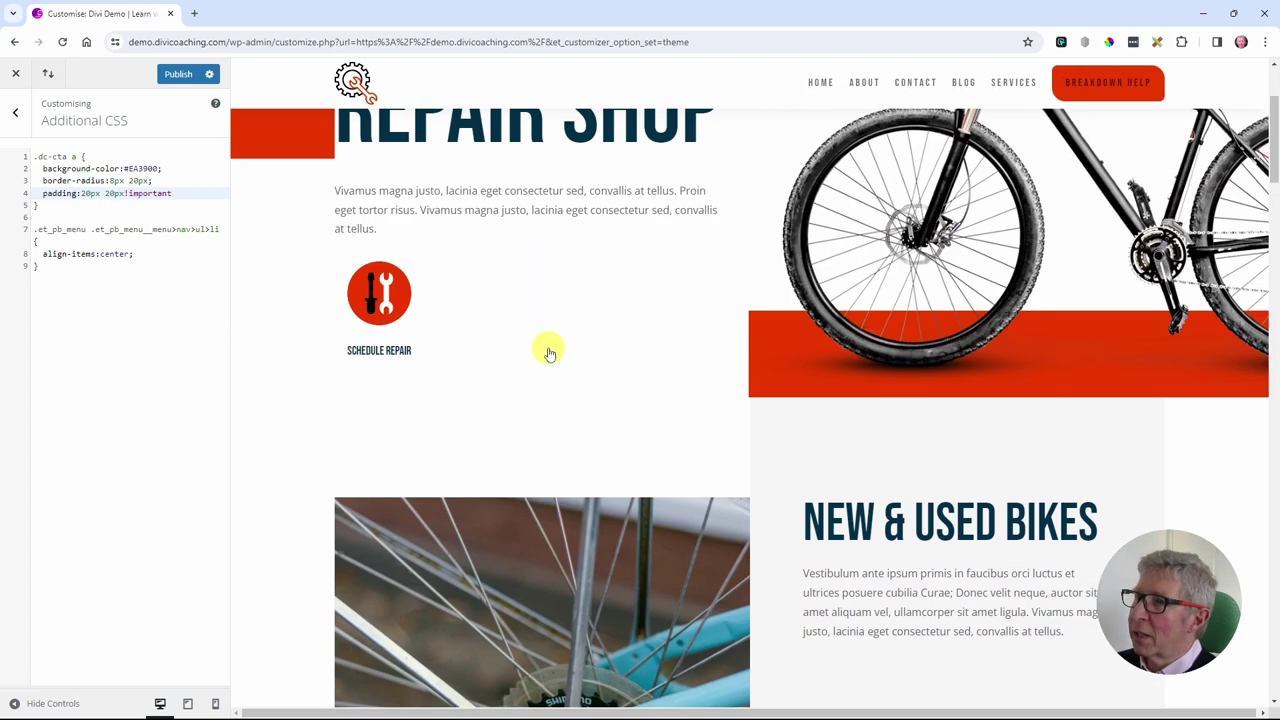
scroll(549, 352, "up", 2)
scroll(549, 352, "down", 6)
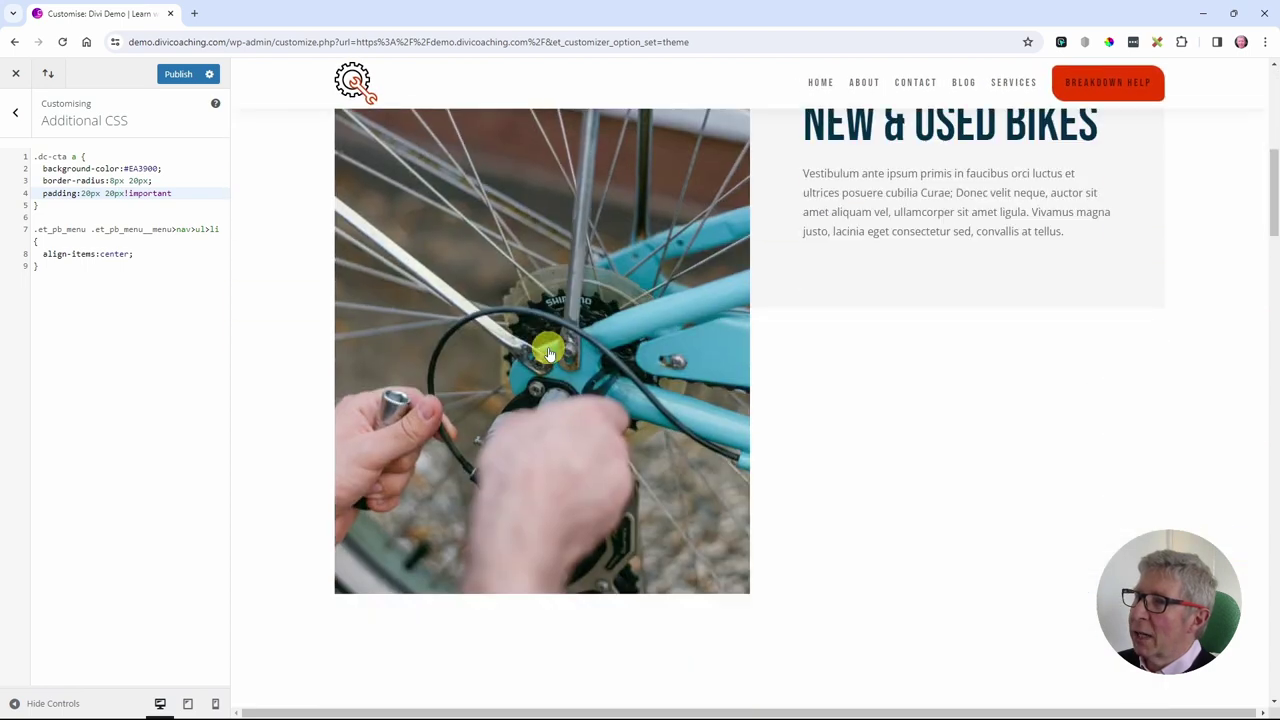
scroll(549, 352, "up", 6)
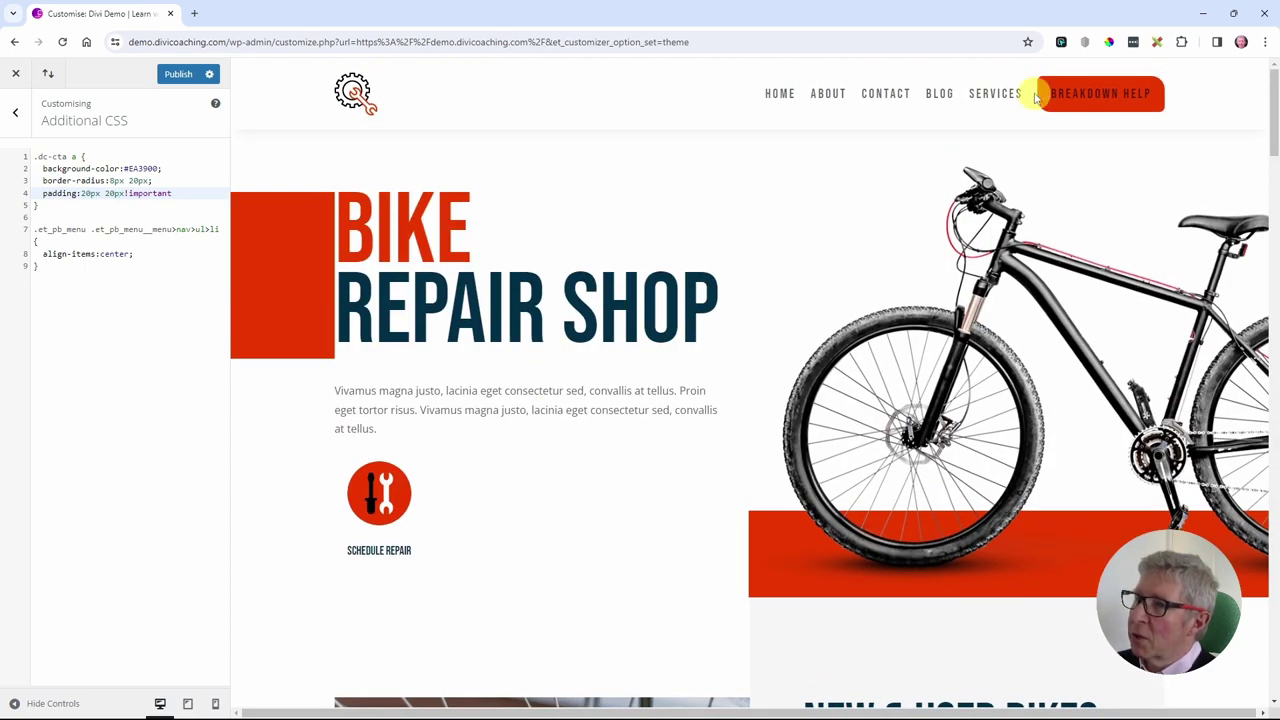
scroll(494, 440, "down", 3)
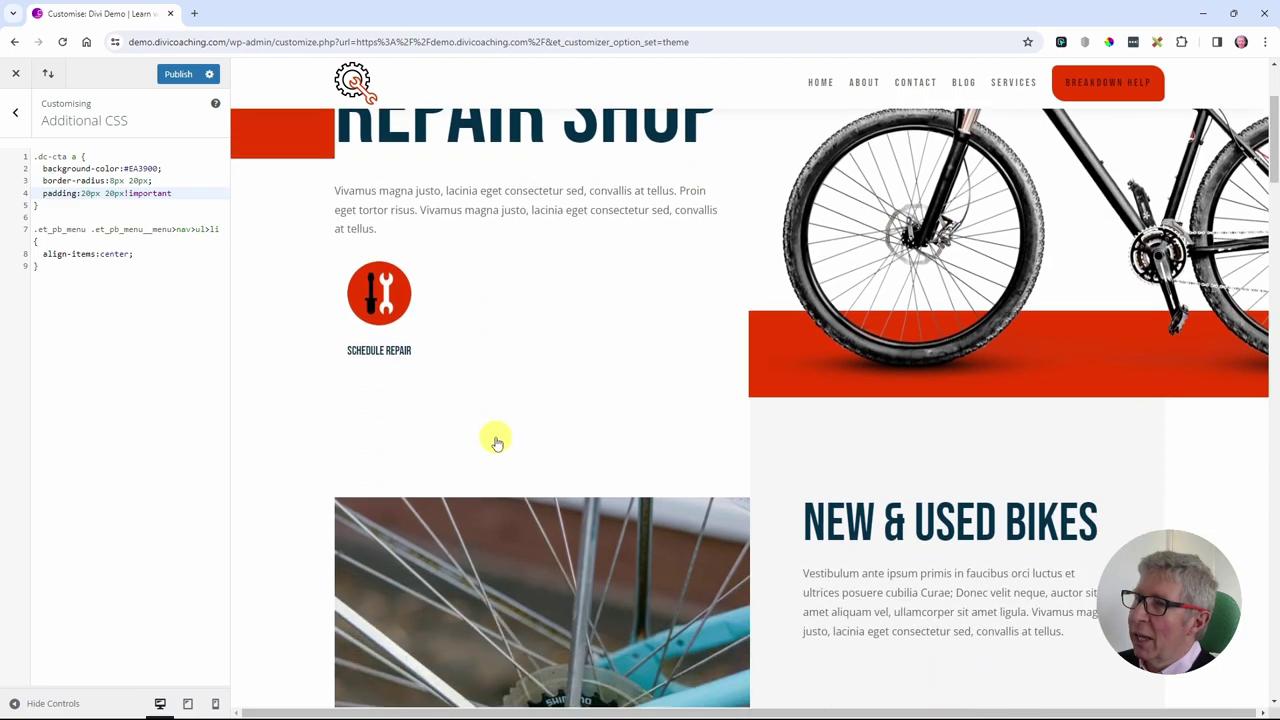
scroll(496, 441, "down", 3)
scroll(494, 432, "up", 5)
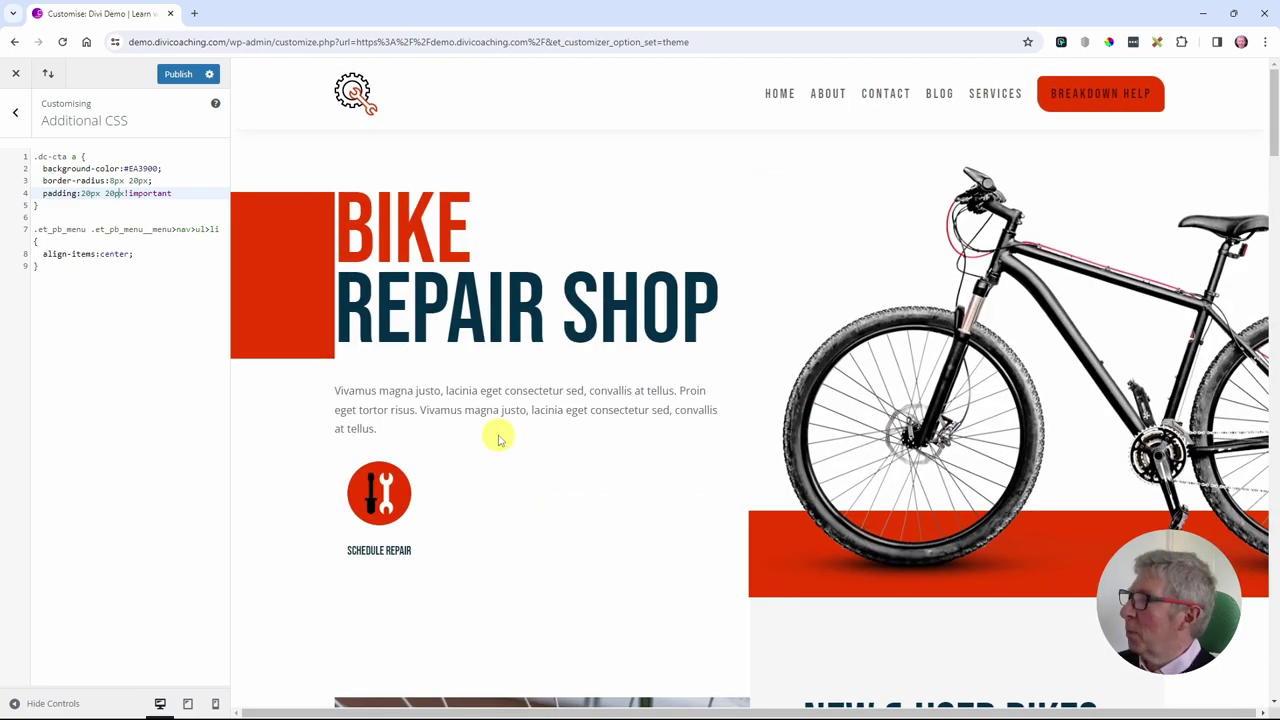
- Change the padding in the .dc-cta a rule to 1.2em 1.2em, keeping the !important flag
double_click(100, 194)
double_click(93, 196)
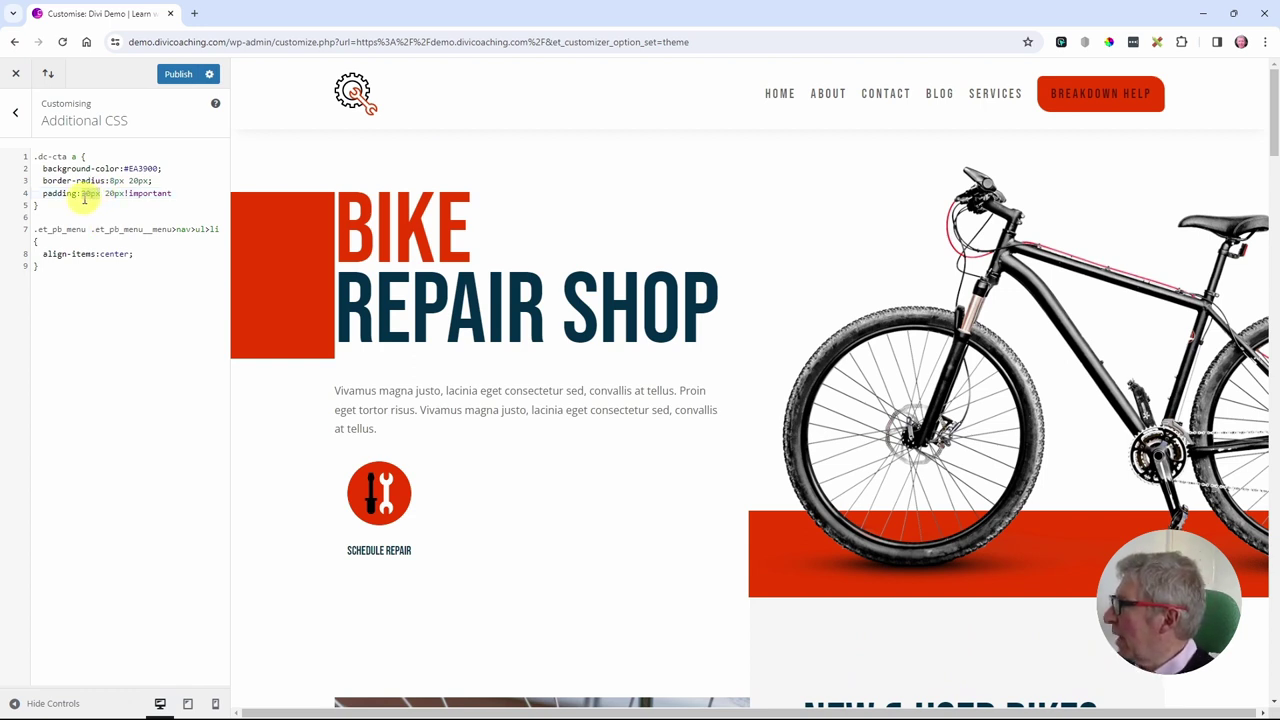
type("1em")
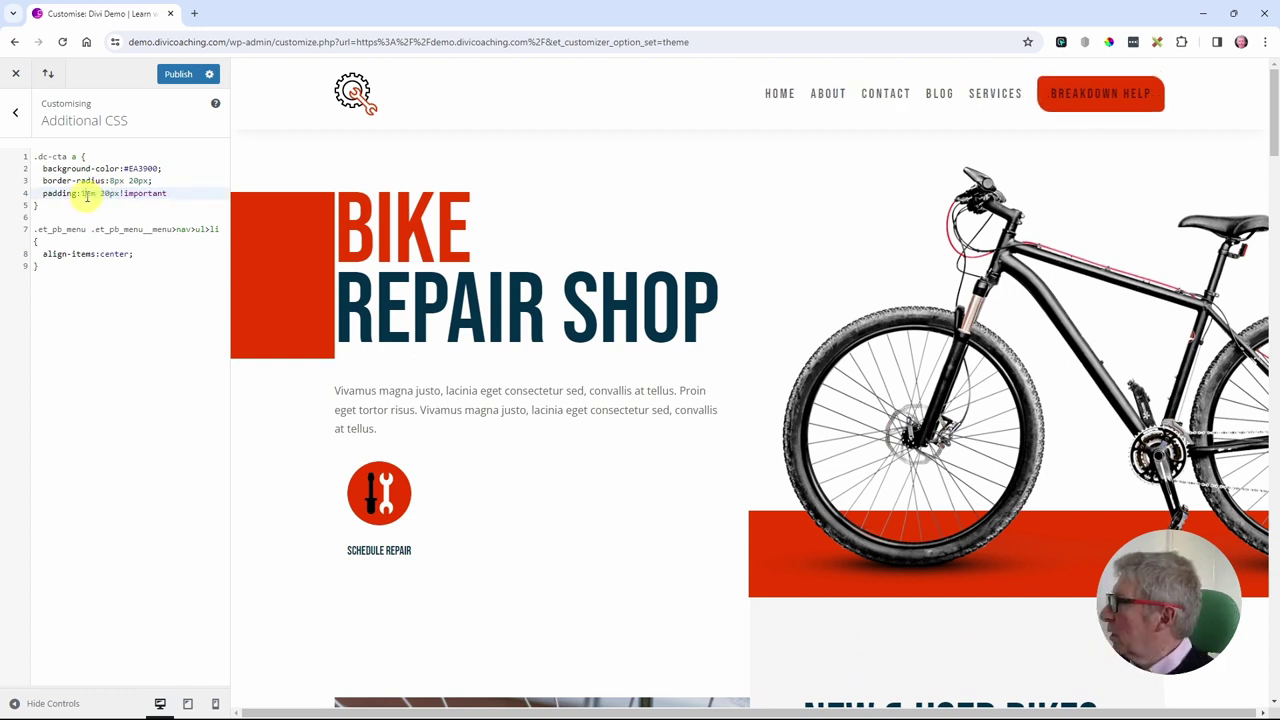
key("Left")
key("Left")
type(".5")
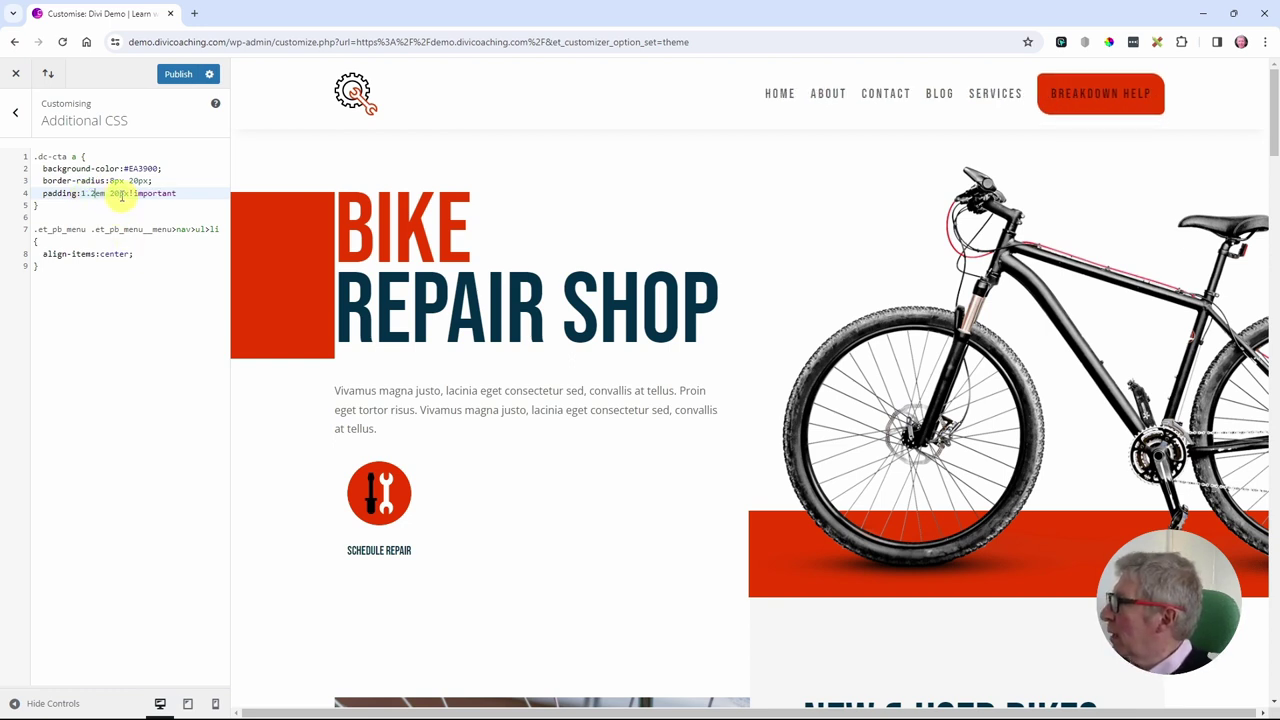
double_click(116, 194)
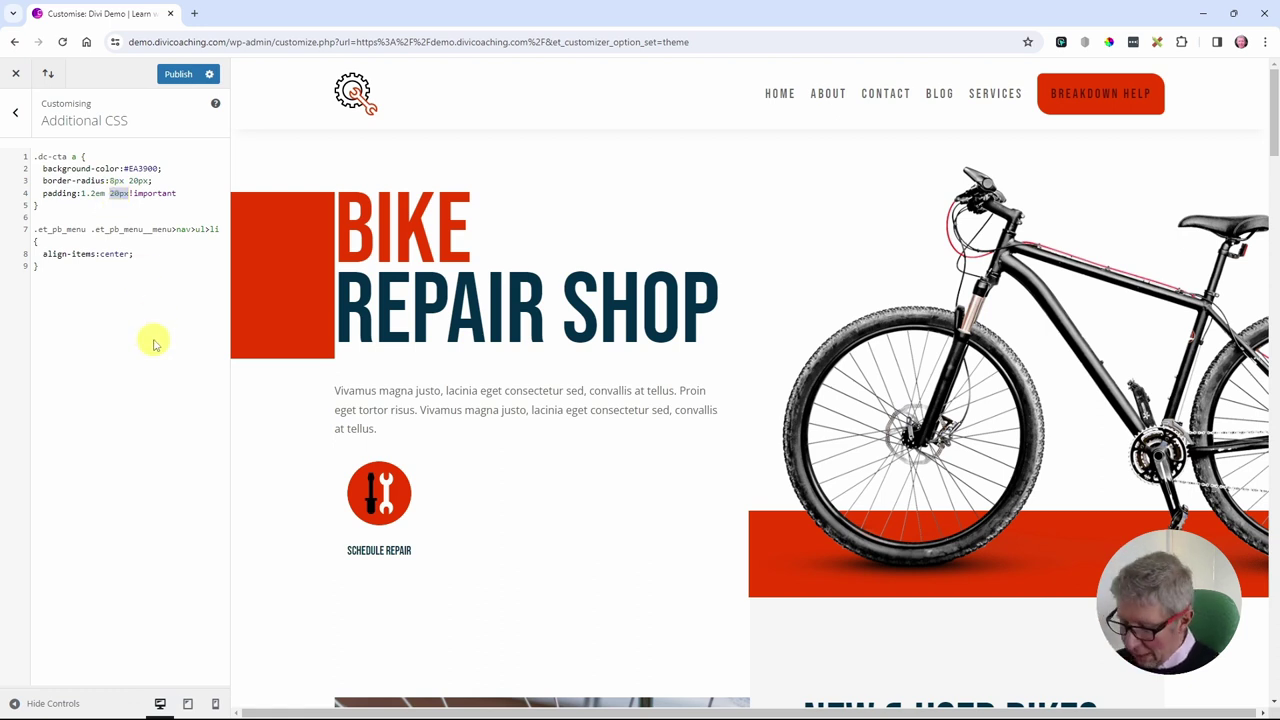
type("1.2em")
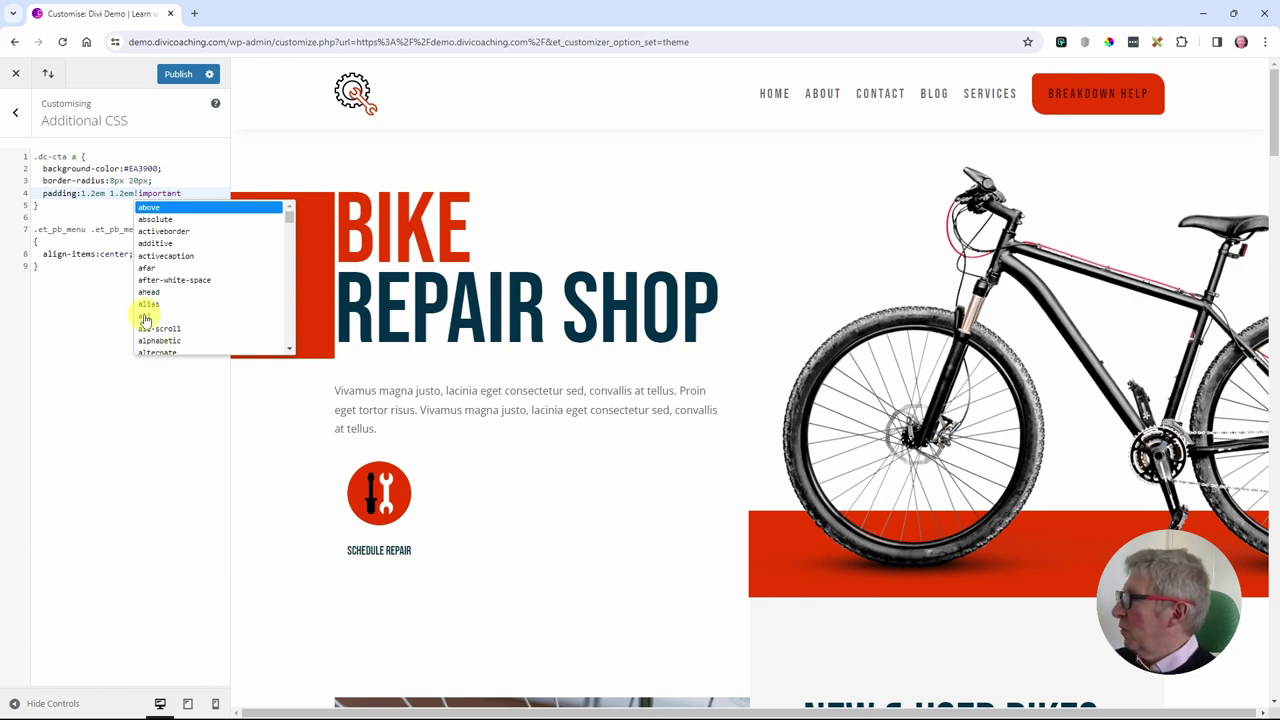
- Check the button's padding in the normal and sticky header preview, and end the padding declaration with a semicolon
scroll(570, 262, "down", 2)
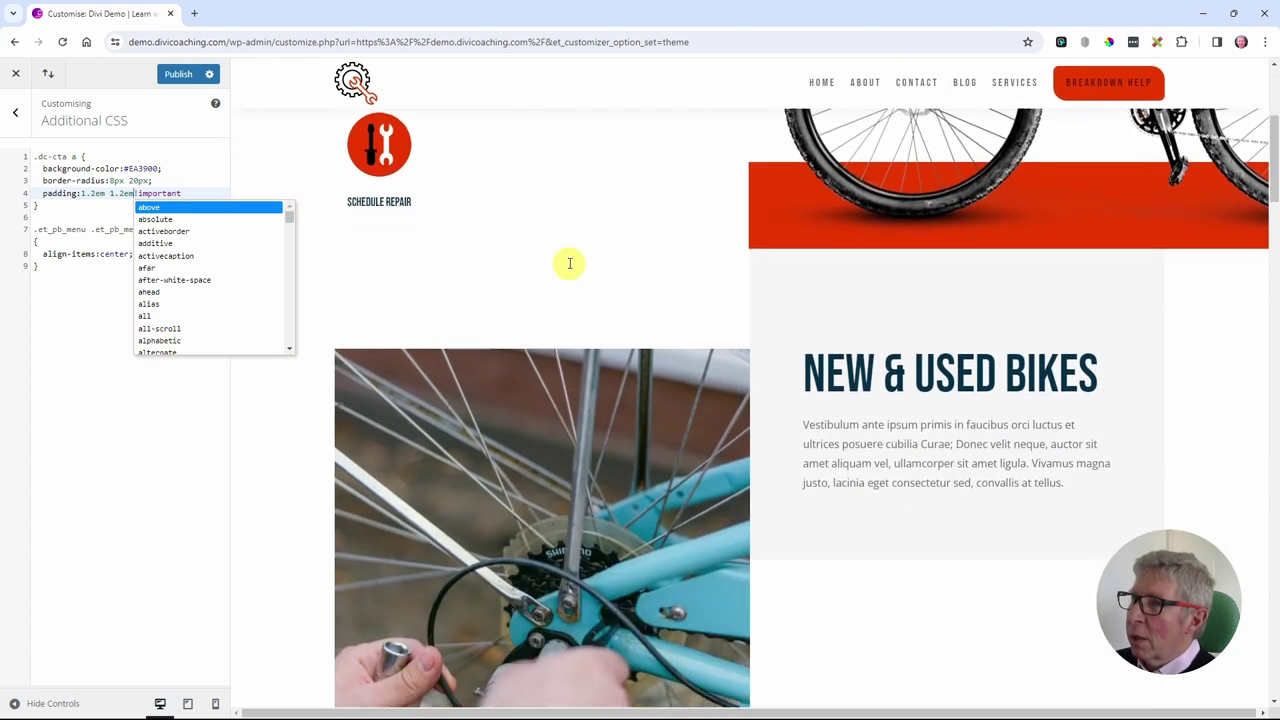
scroll(573, 263, "up", 4)
scroll(577, 262, "down", 5)
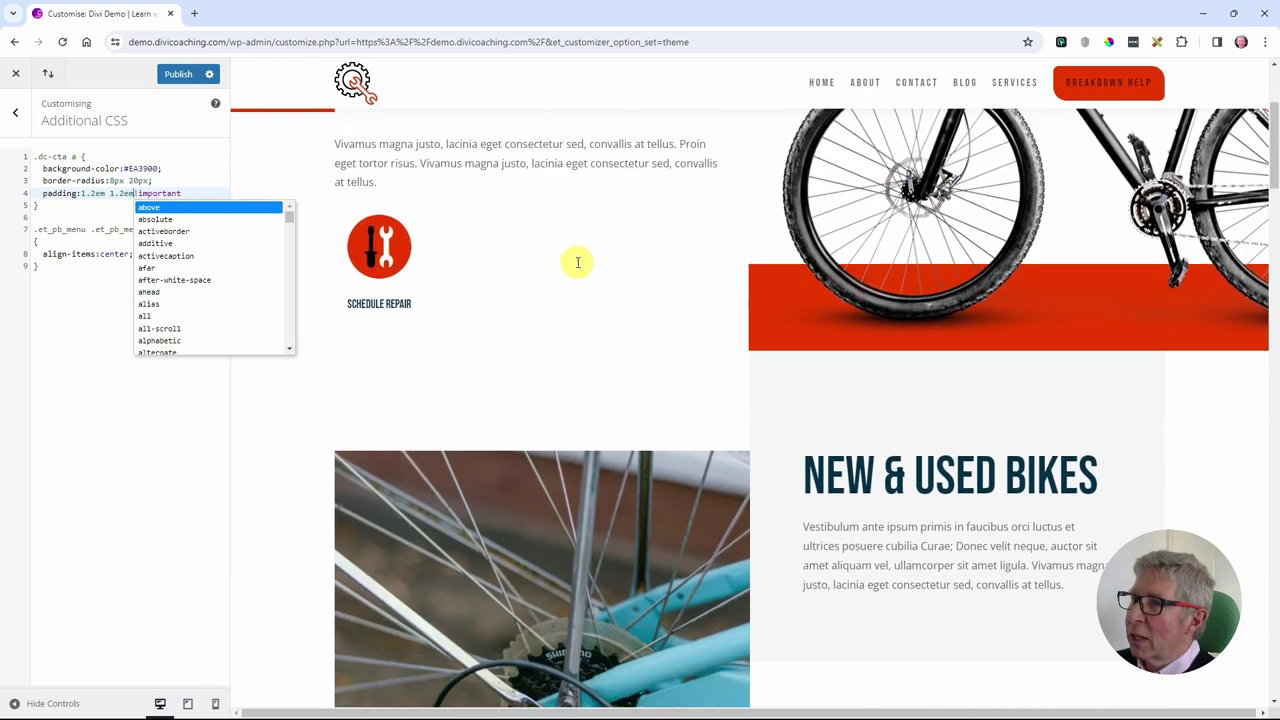
scroll(1066, 84, "up", 2)
scroll(1066, 84, "up", 3)
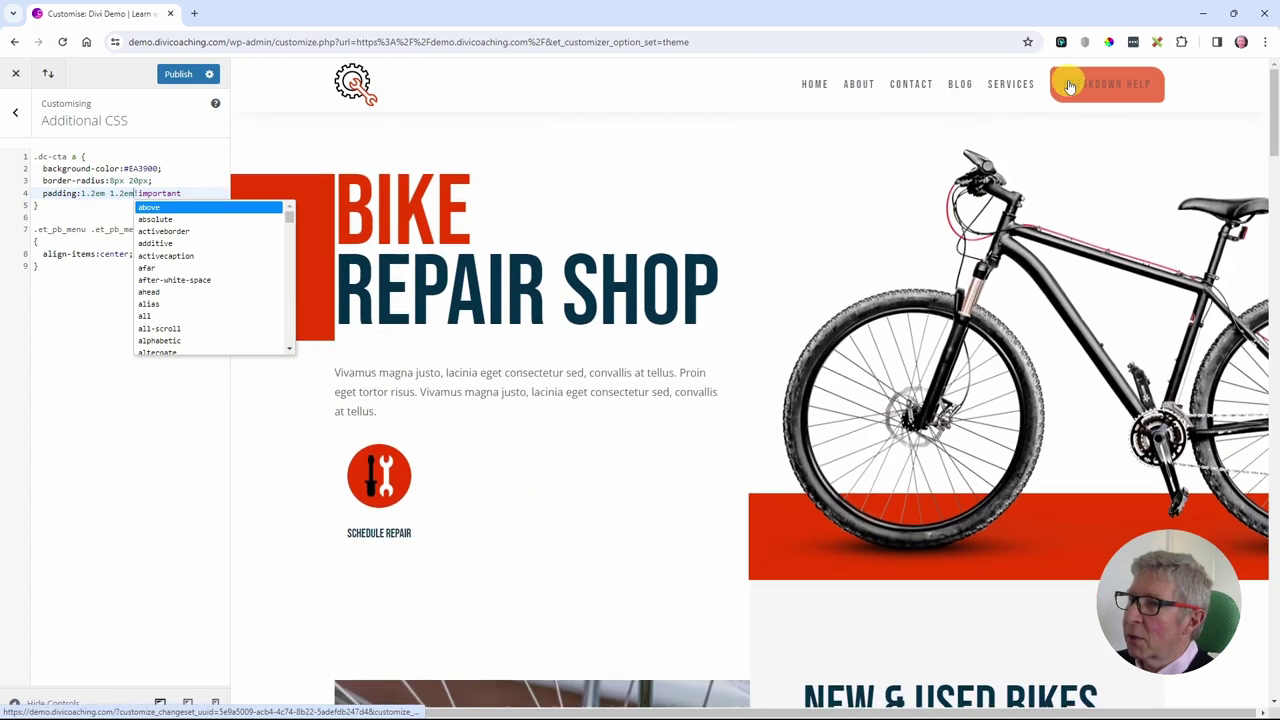
scroll(1060, 85, "down", 4)
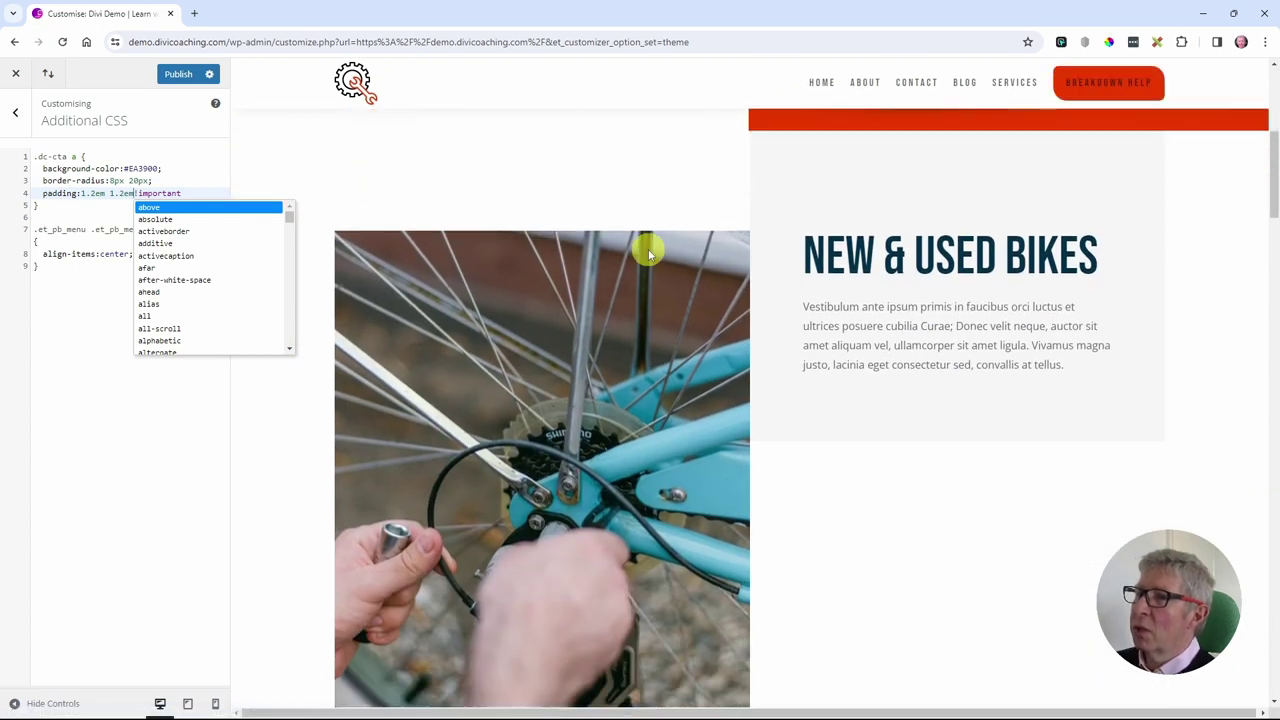
left_click(208, 192)
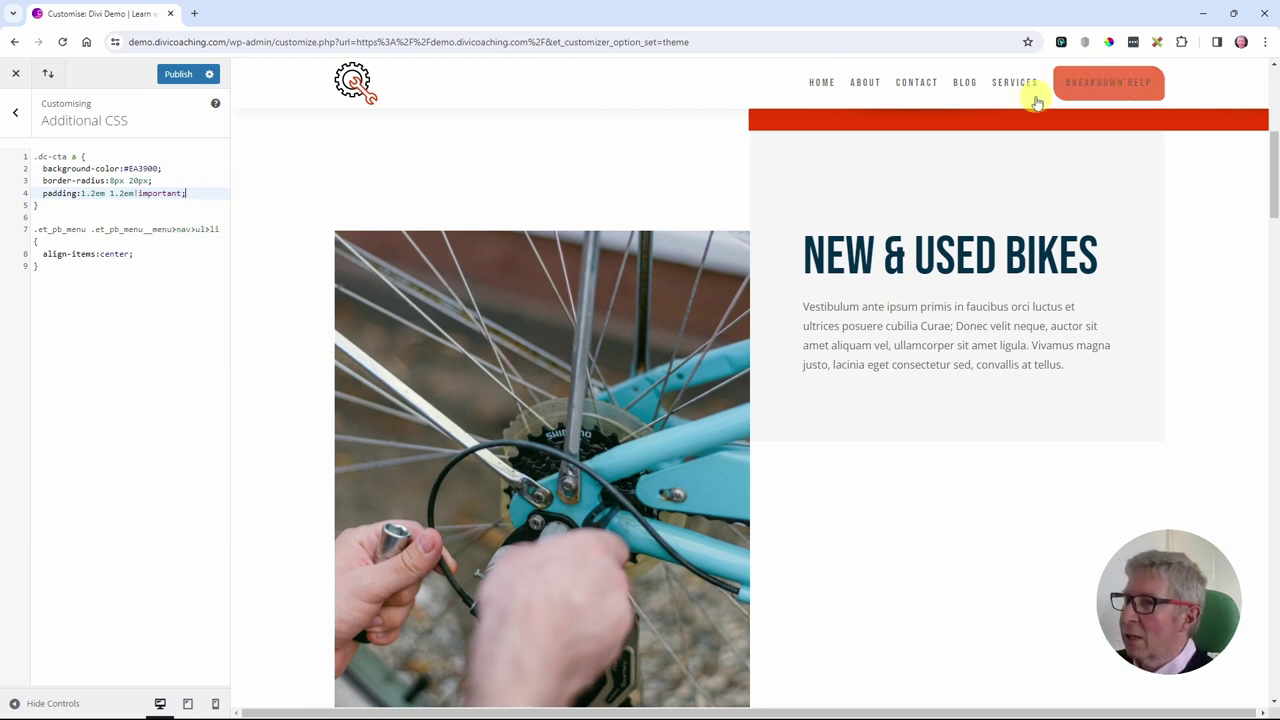
scroll(380, 380, "up", 5)
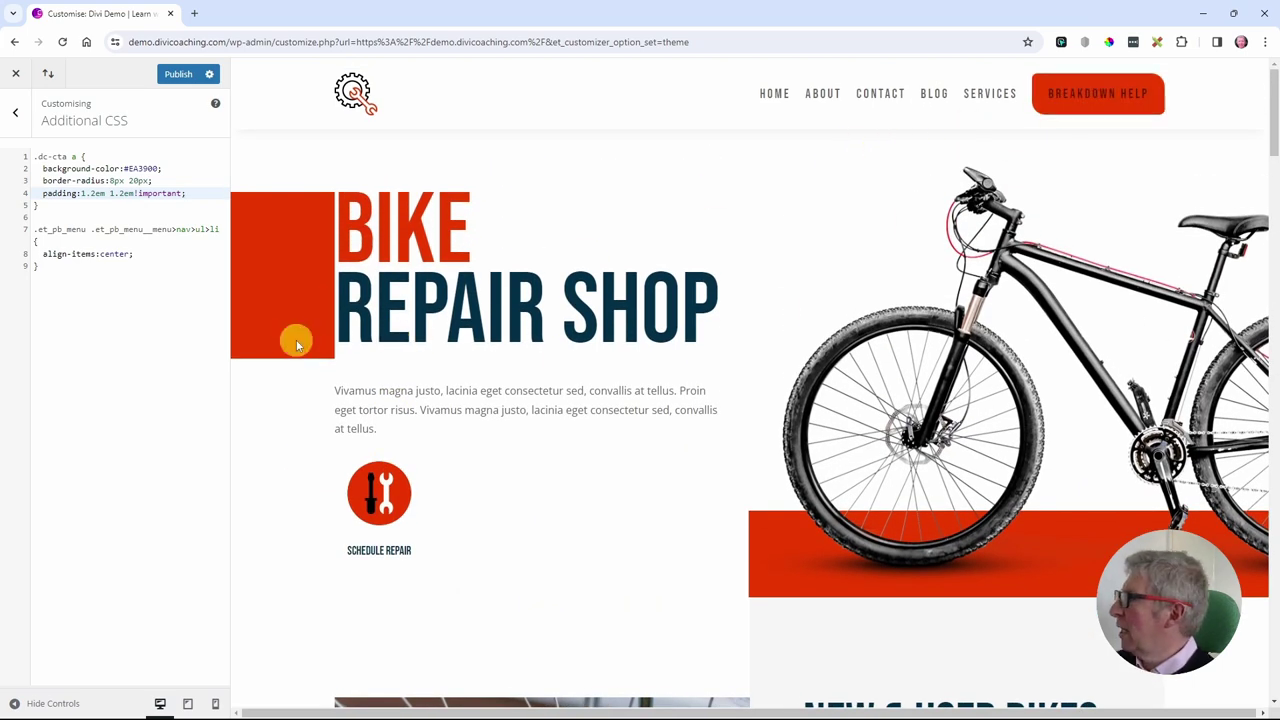
- Add the declaration color:white!important; below the padding line in the .dc-cta a rule
left_click(196, 193)
key("Return")
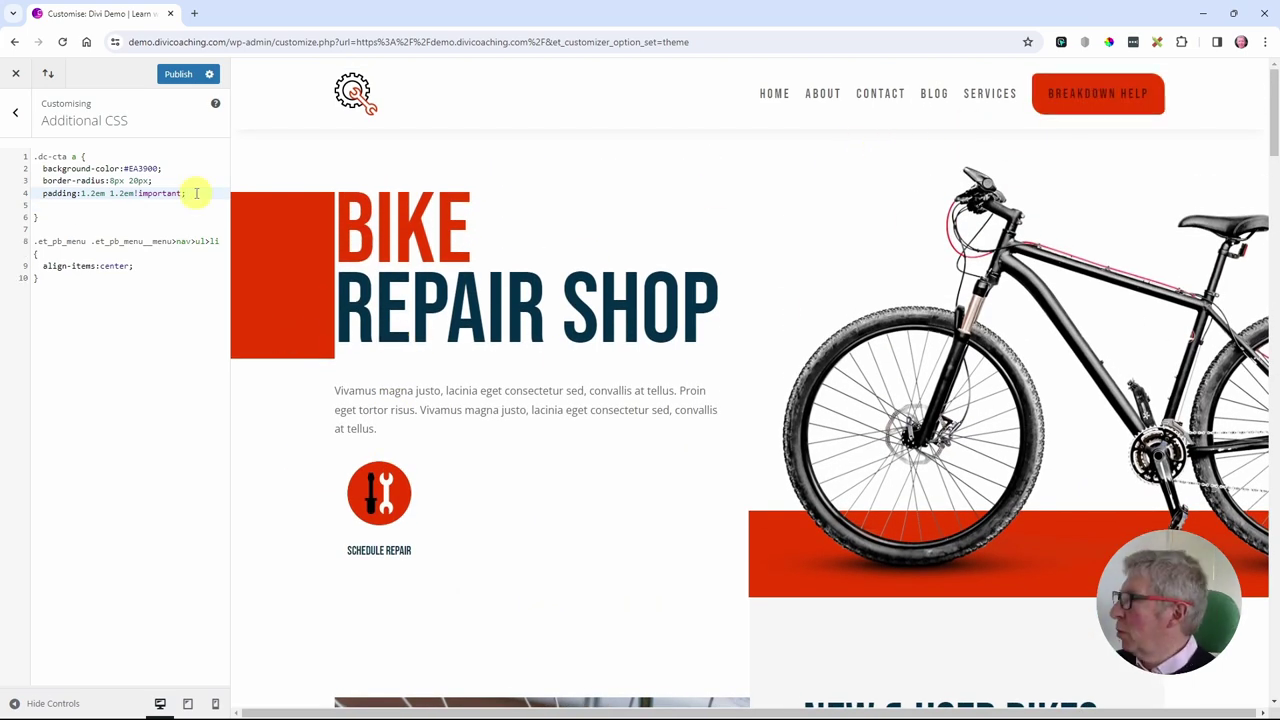
key("Return")
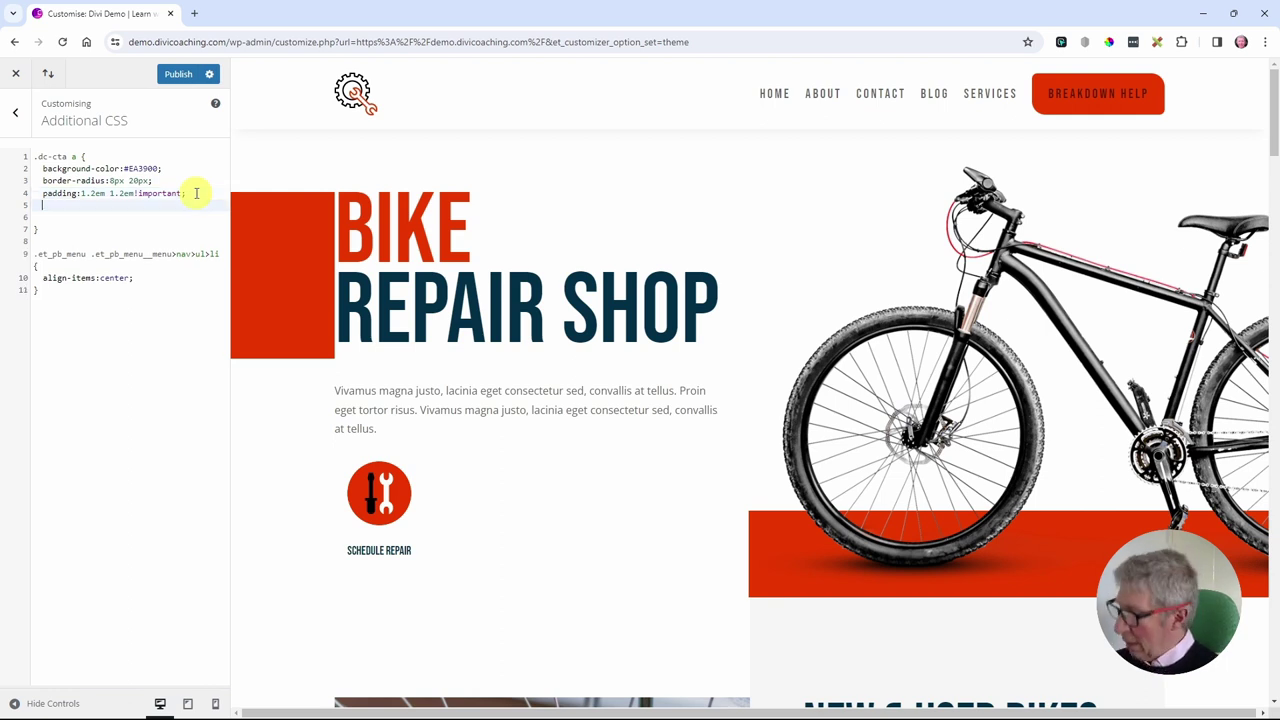
type("color")
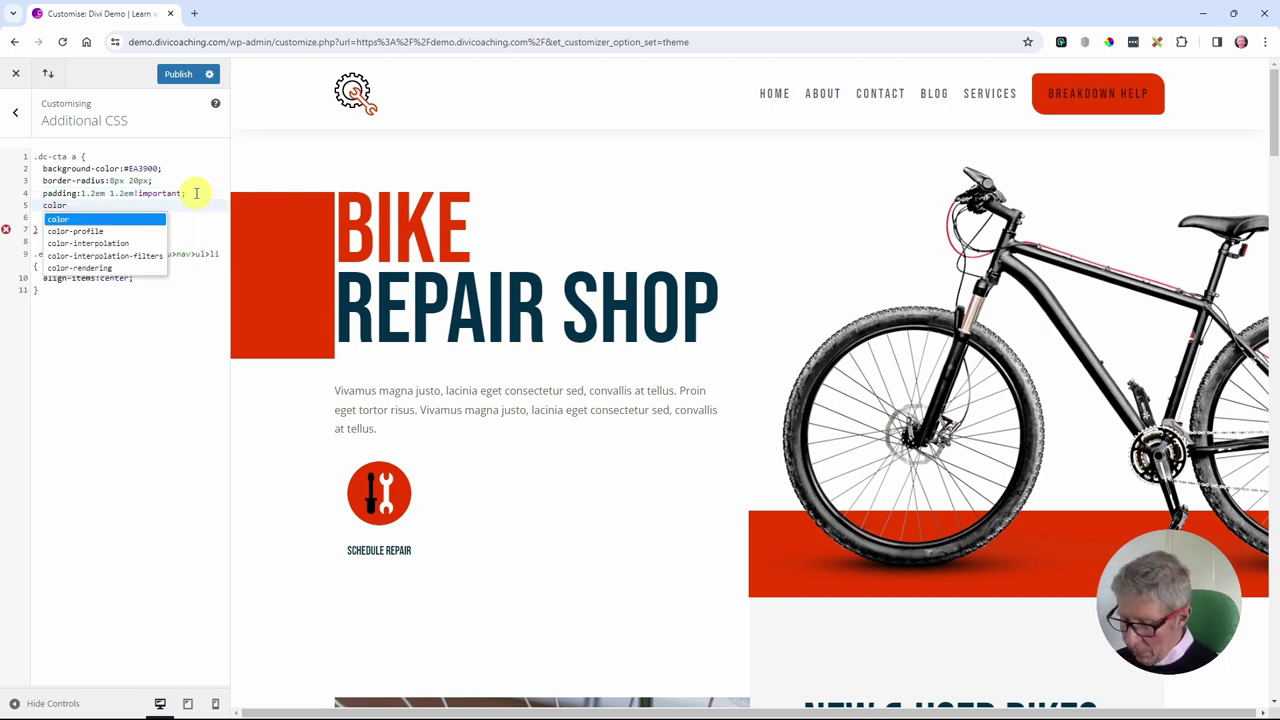
type(":whi")
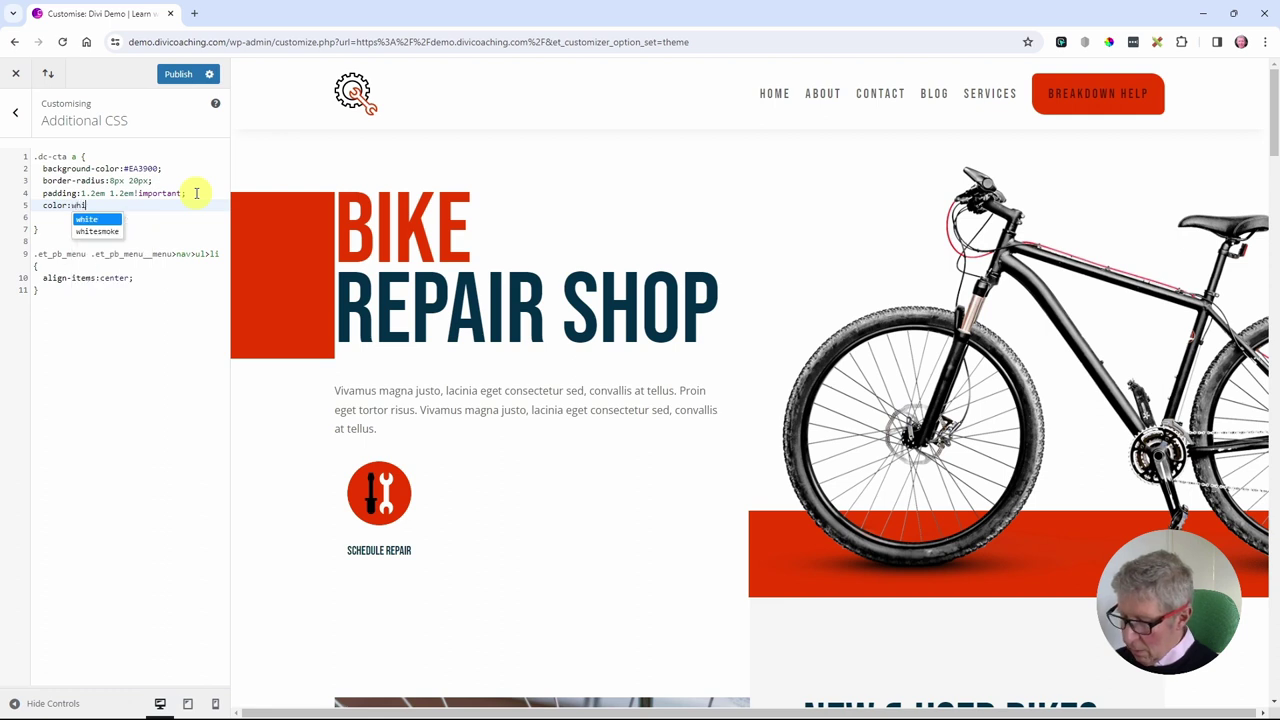
type("te")
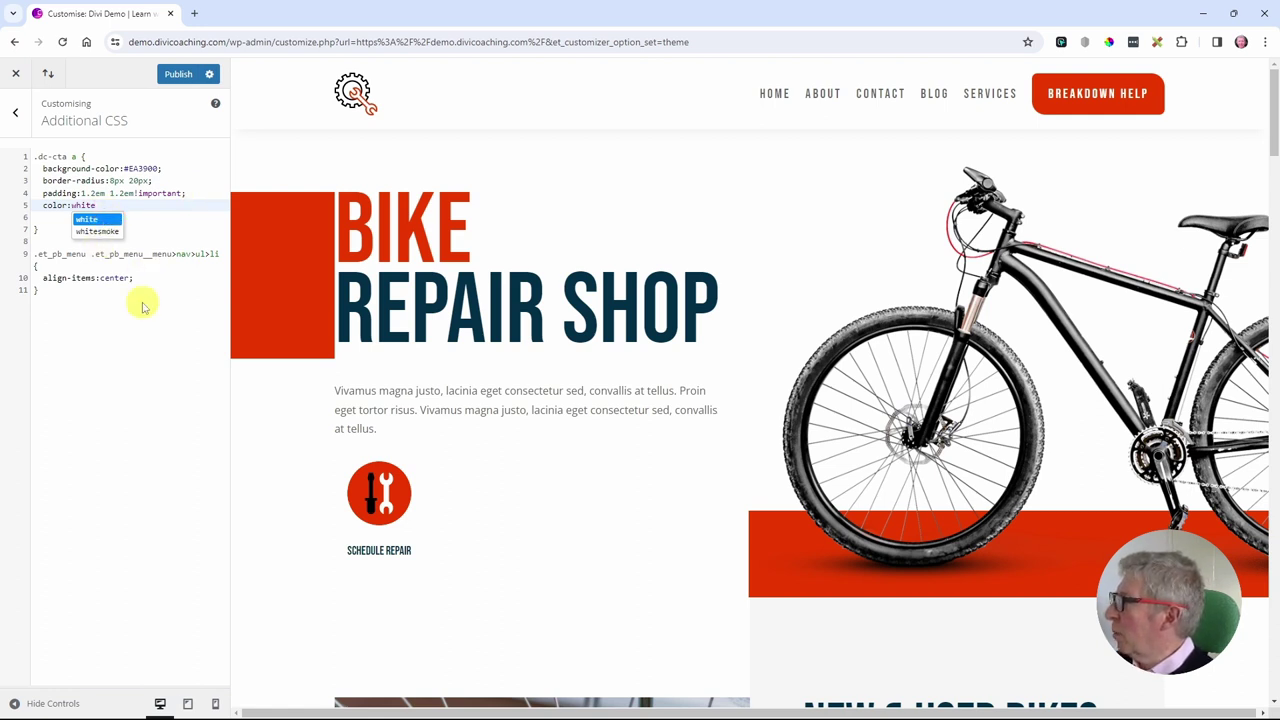
type("!")
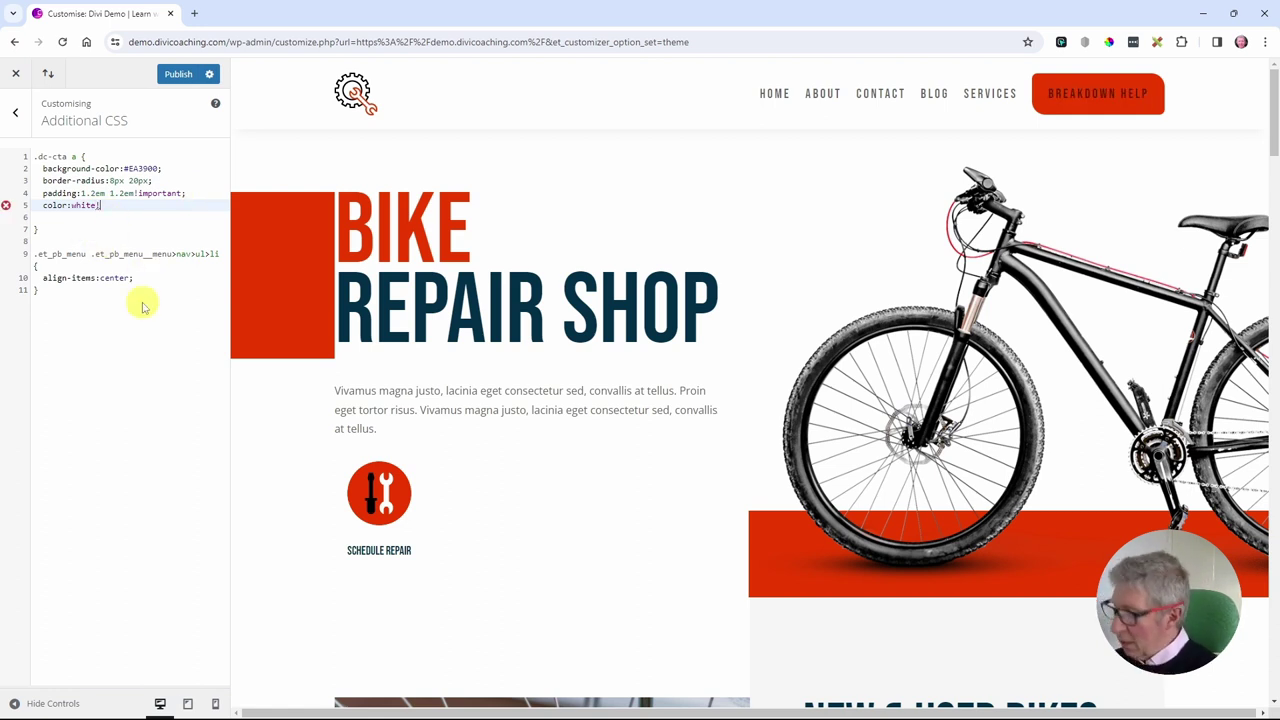
type("important")
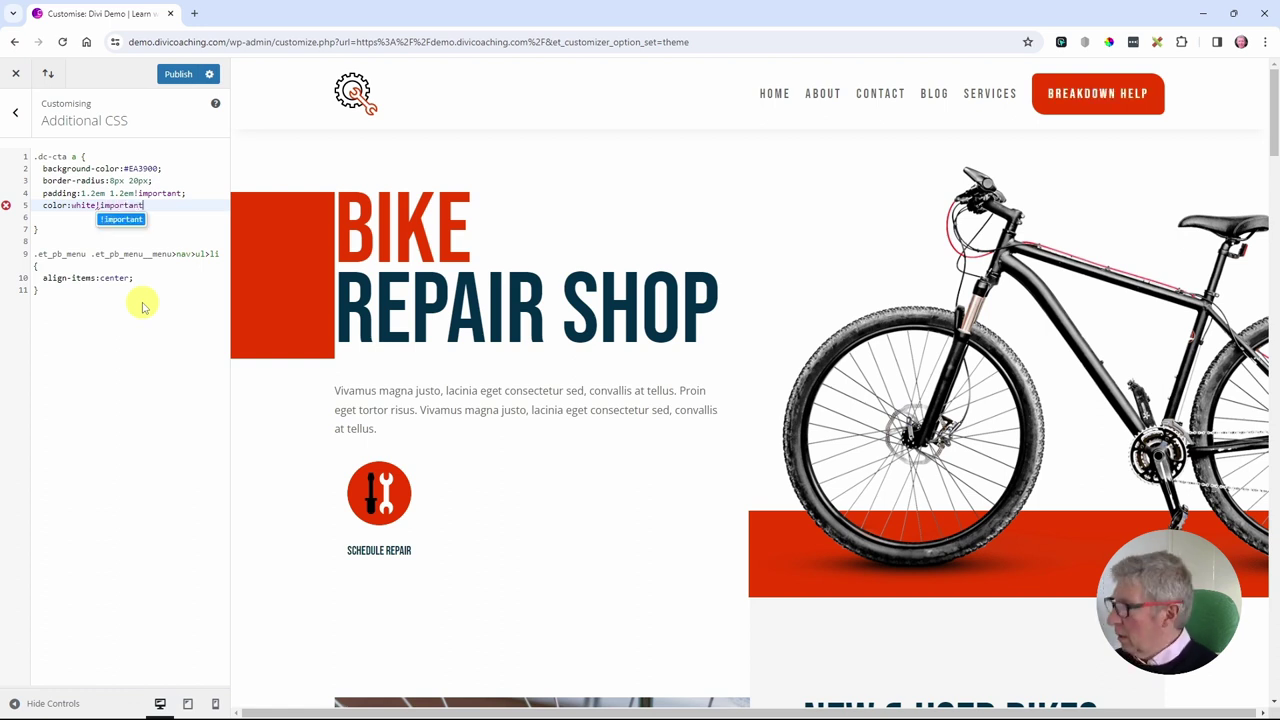
type(";")
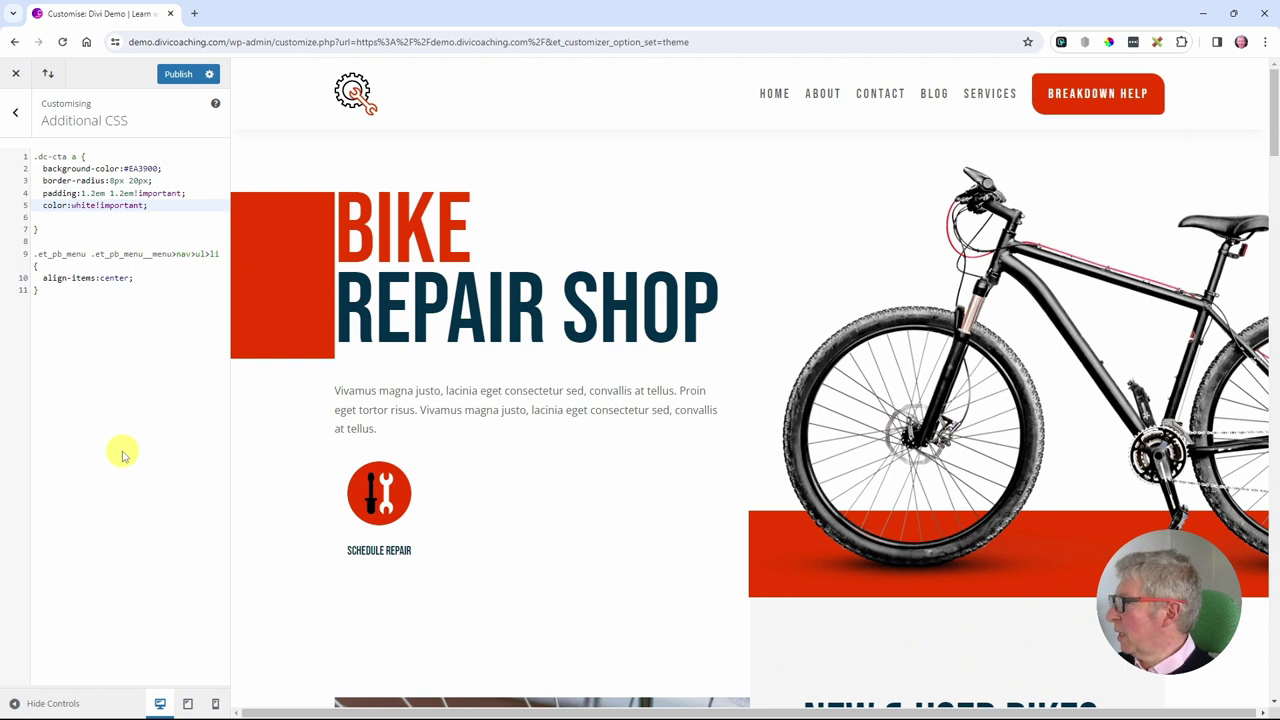
- Inspect the expanded header menu in the tablet and mobile previews, and return to the desktop preview
left_click(188, 705)
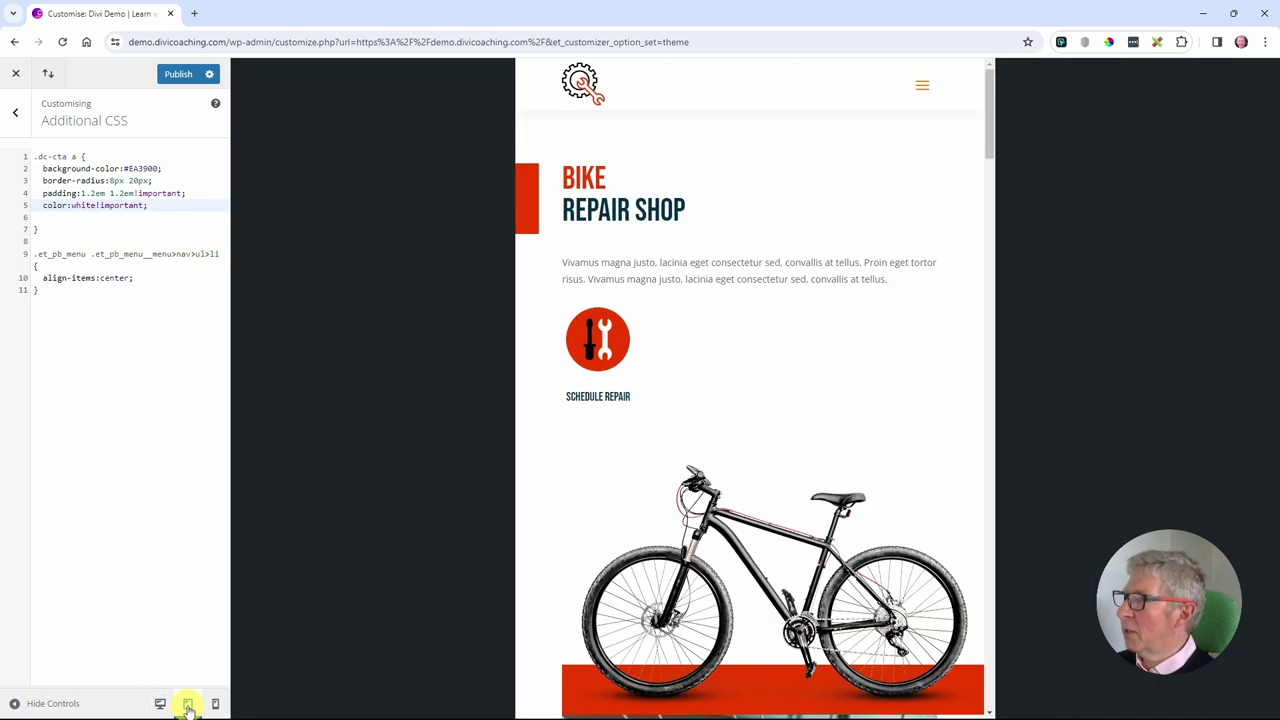
left_click(920, 92)
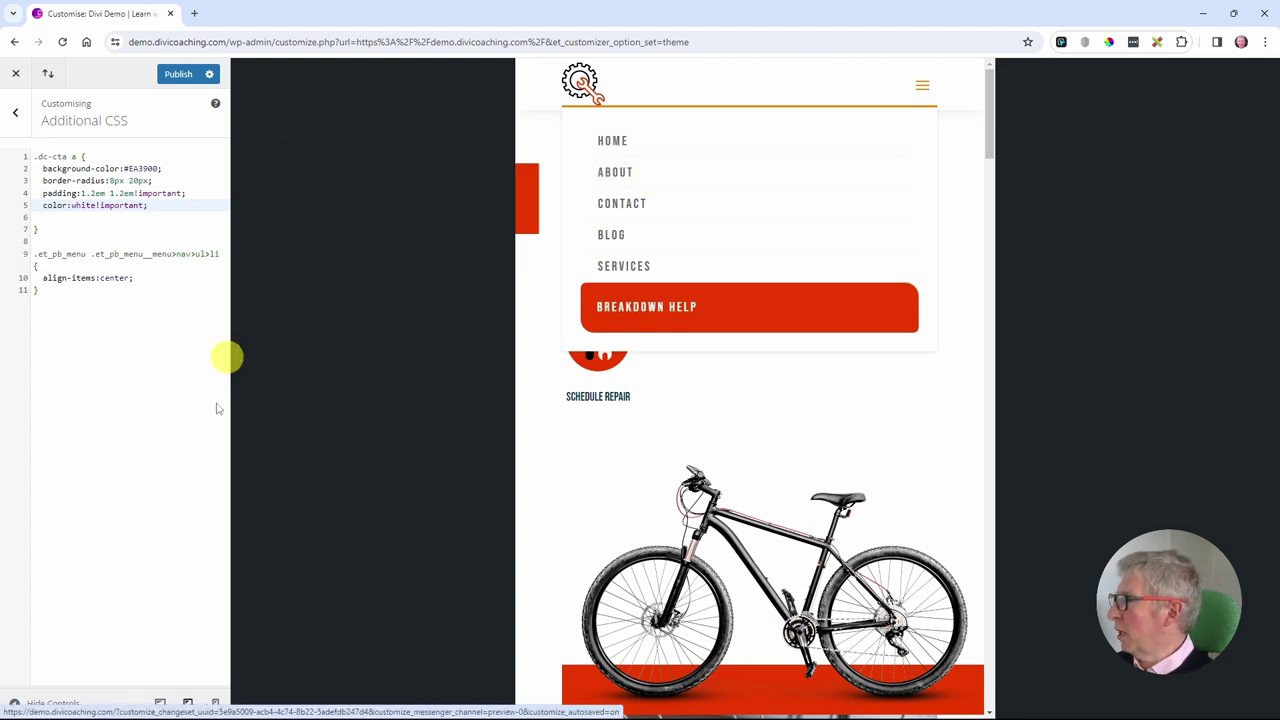
left_click(215, 703)
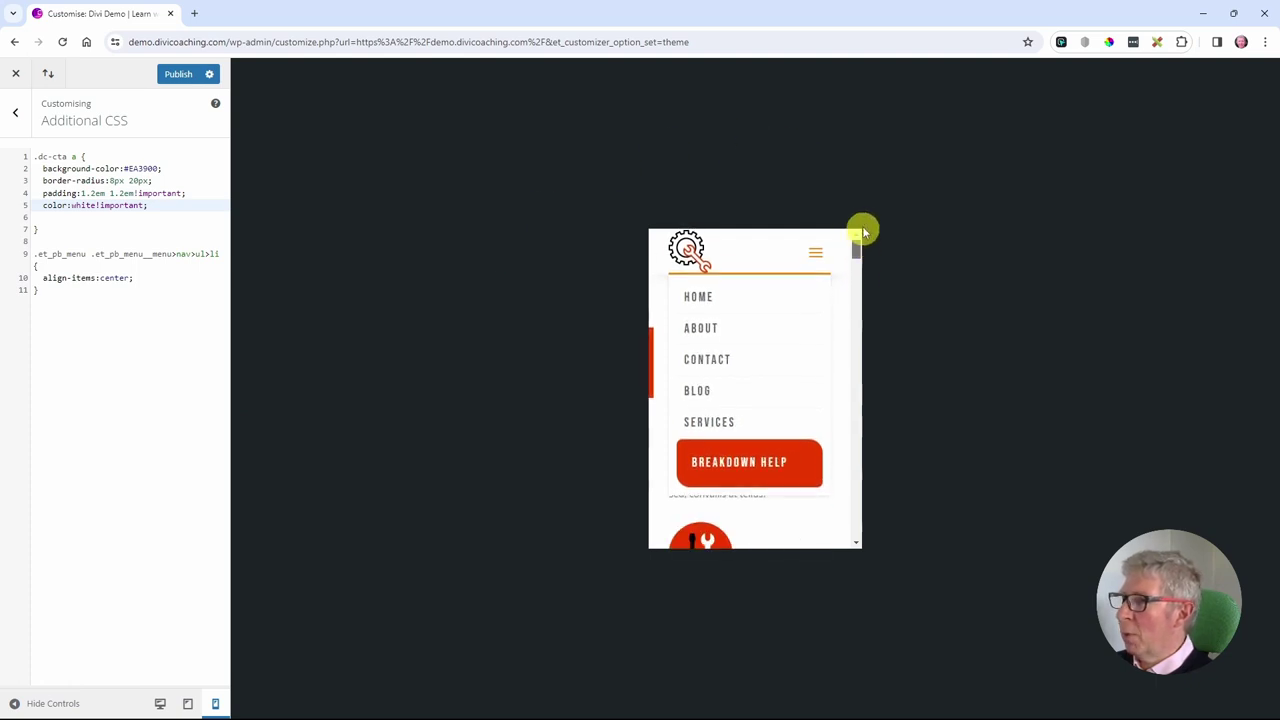
left_click(816, 255)
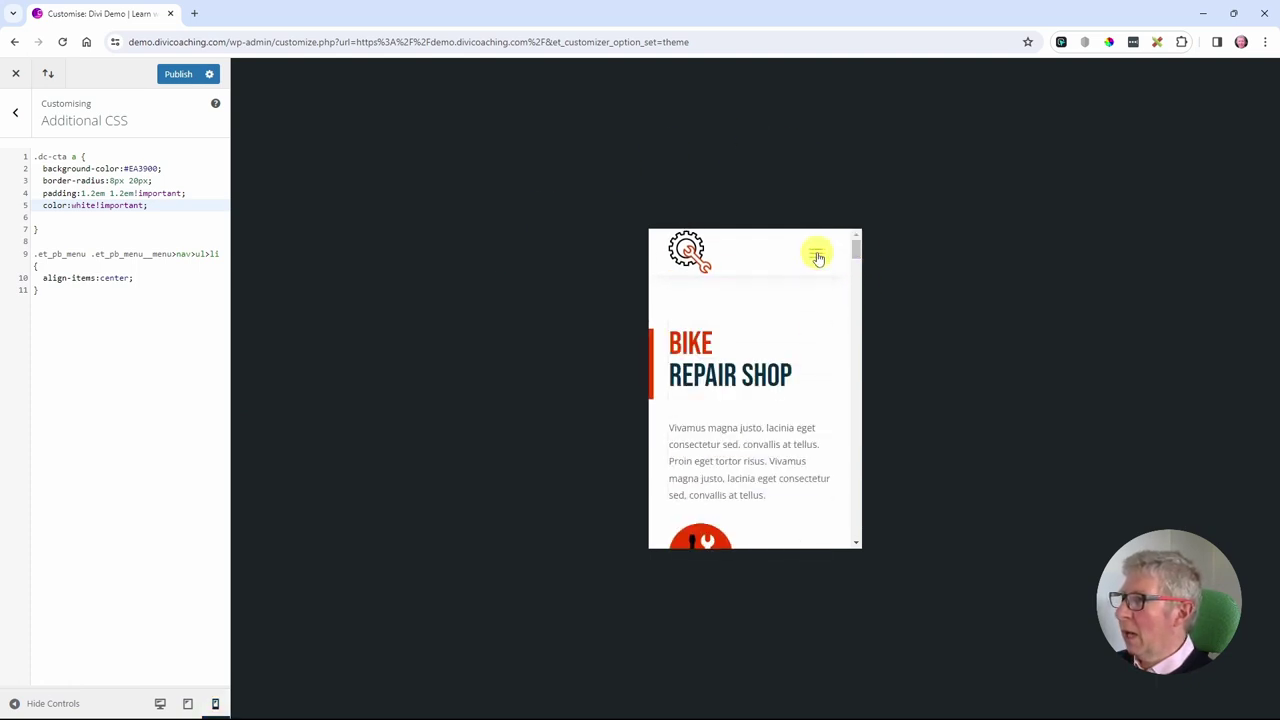
left_click(16, 78)
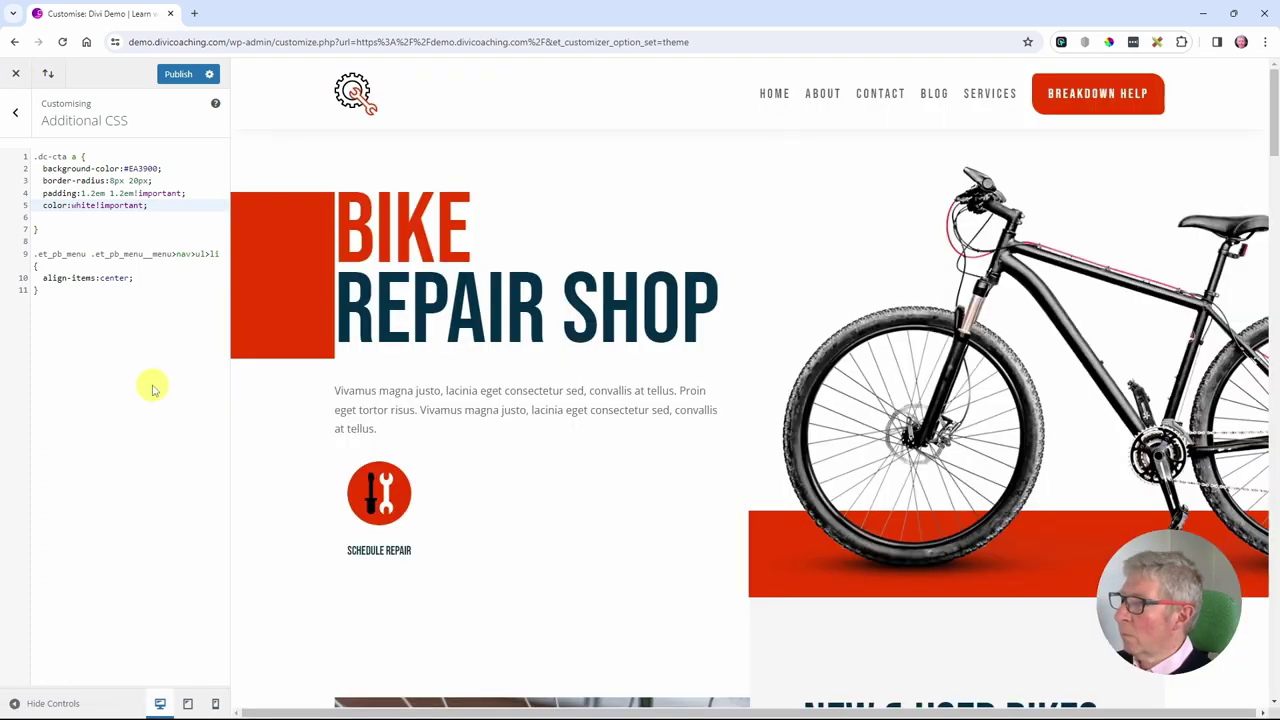
- Publish the Additional CSS, close the Theme Customizer, and check the header button on the live page in normal and sticky states
left_click(180, 74)
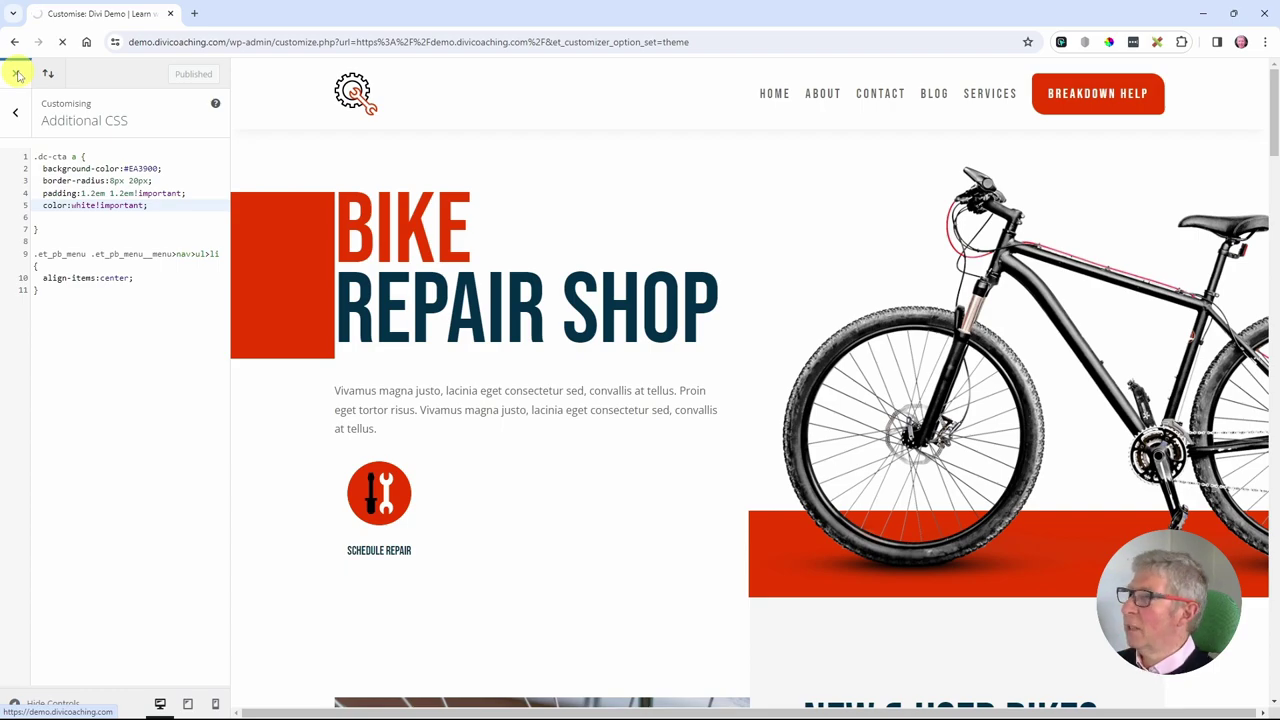
scroll(762, 290, "down", 3)
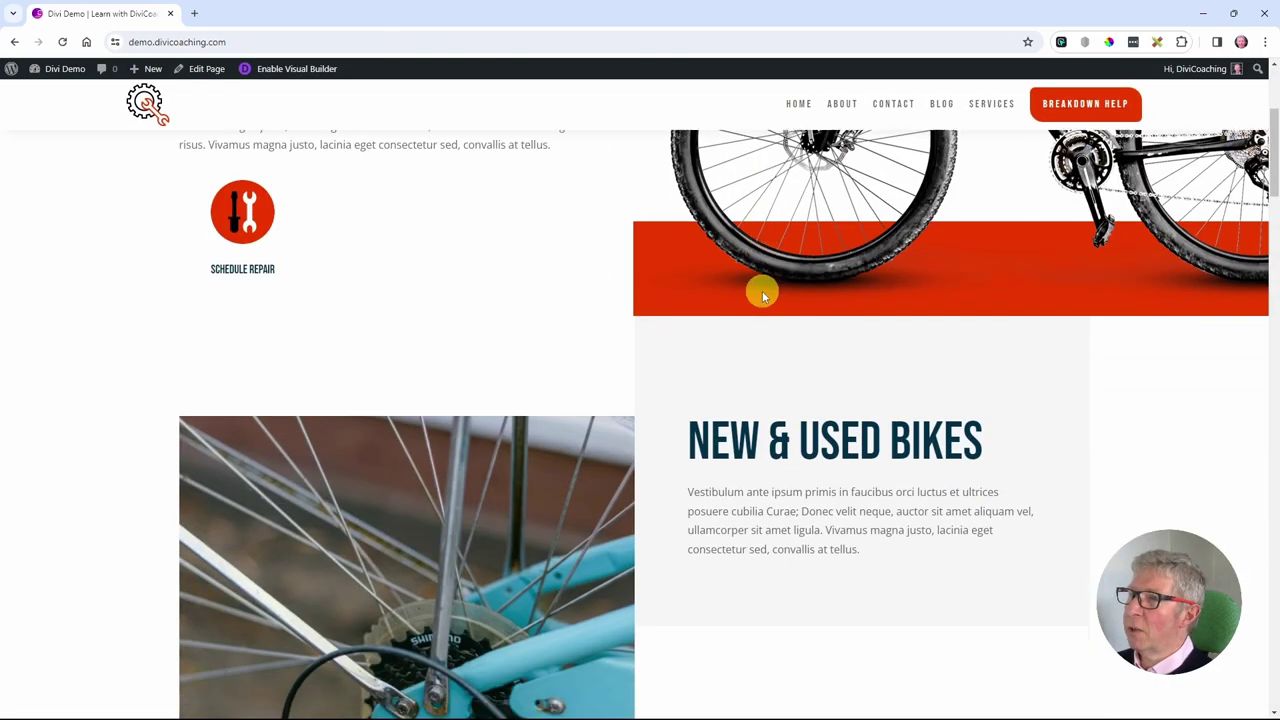
scroll(762, 295, "down", 5)
scroll(760, 322, "up", 10)
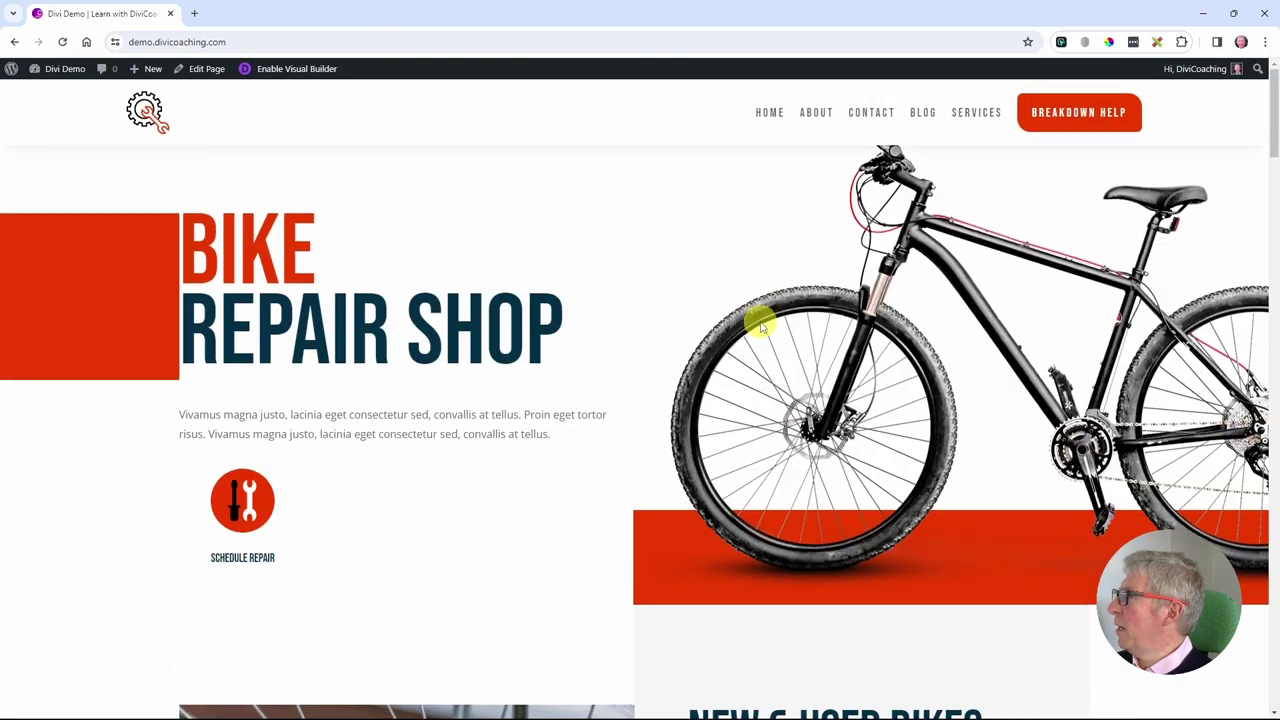